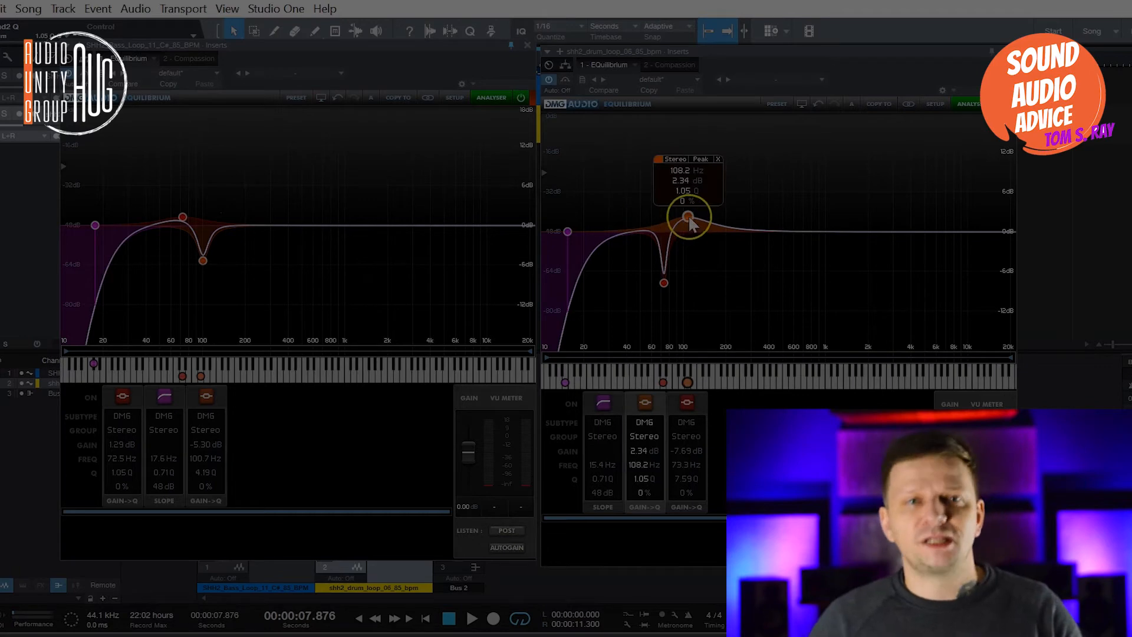
pyautogui.moveTo(663, 283)
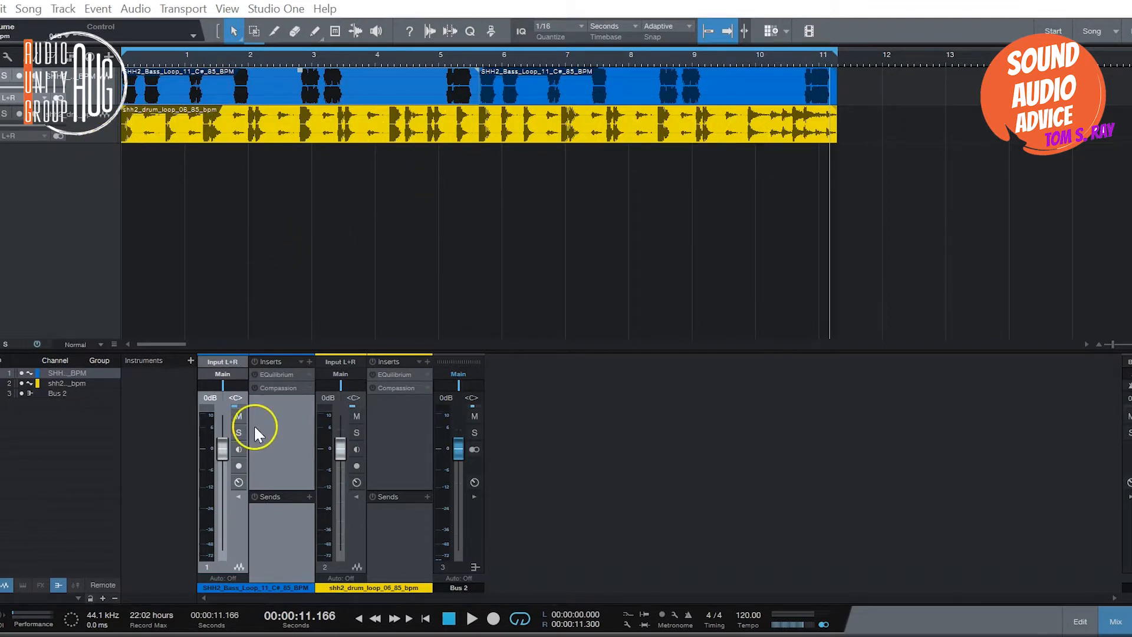
pyautogui.click(381, 451)
pyautogui.click(278, 446)
pyautogui.click(383, 448)
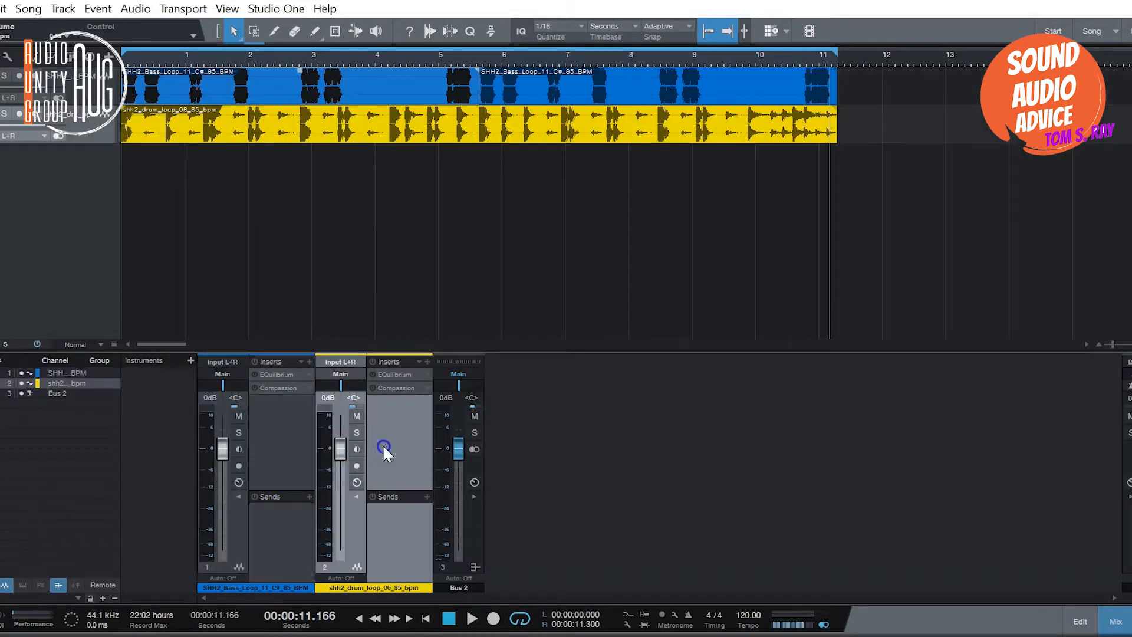
pyautogui.click(471, 525)
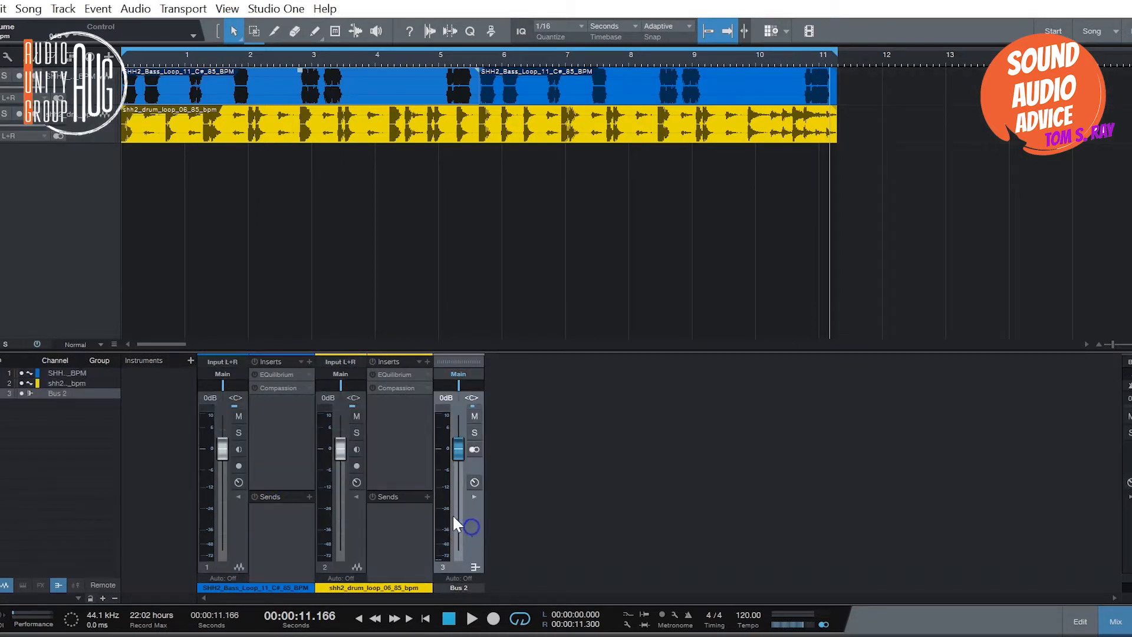
pyautogui.click(269, 459)
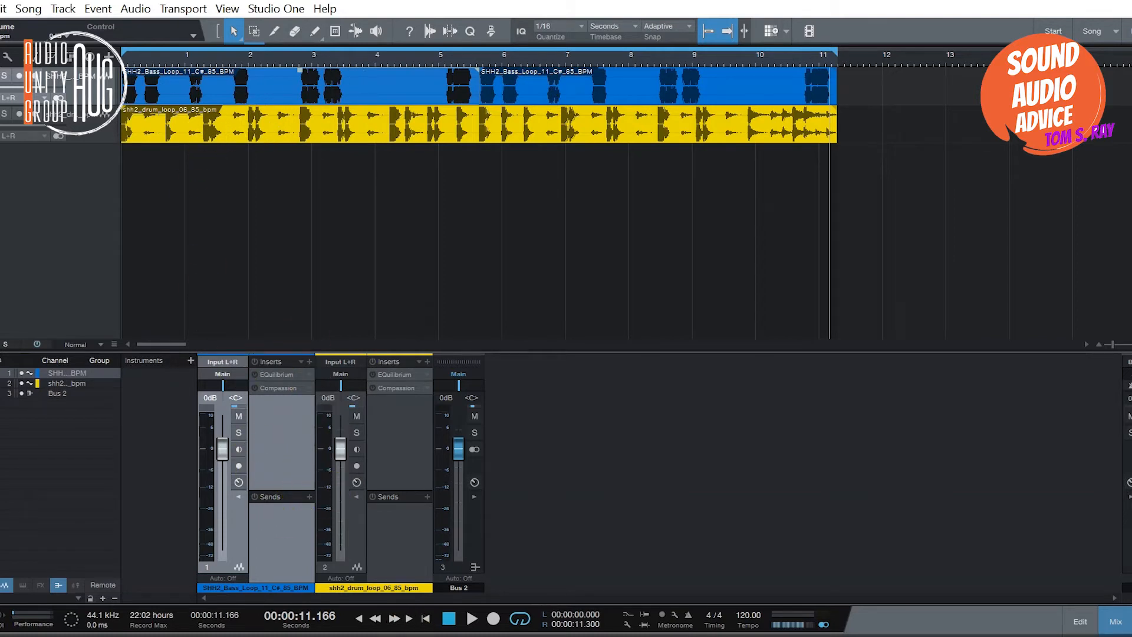
# Play the unprocessed bass and drum loops together from the start of the song, and stop after a few seconds
pyautogui.click(426, 620)
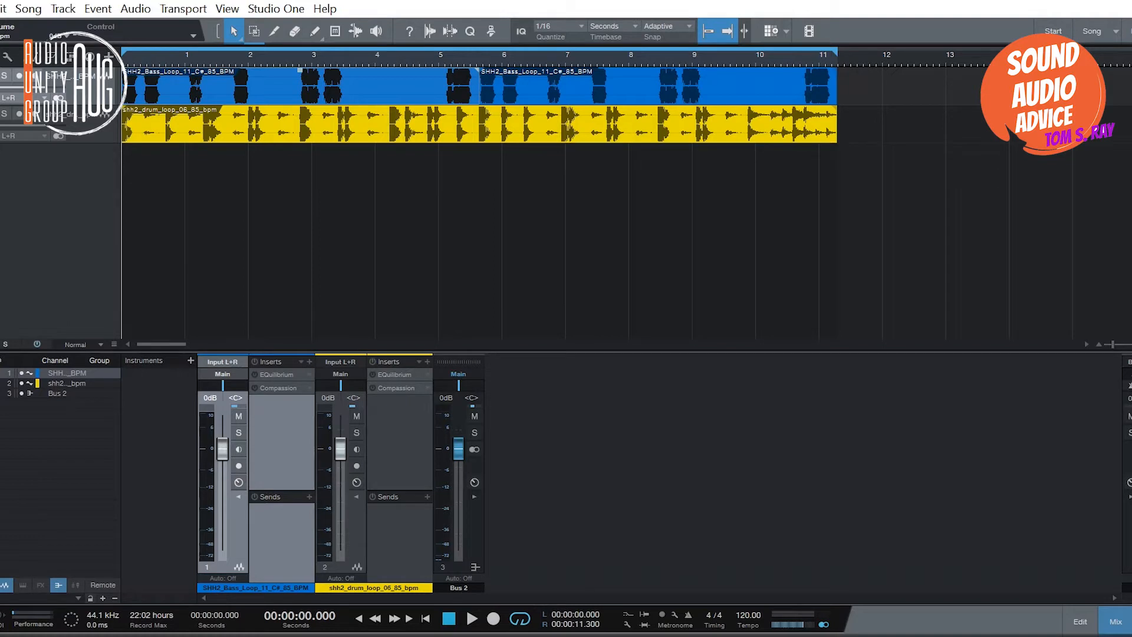
pyautogui.press('space')
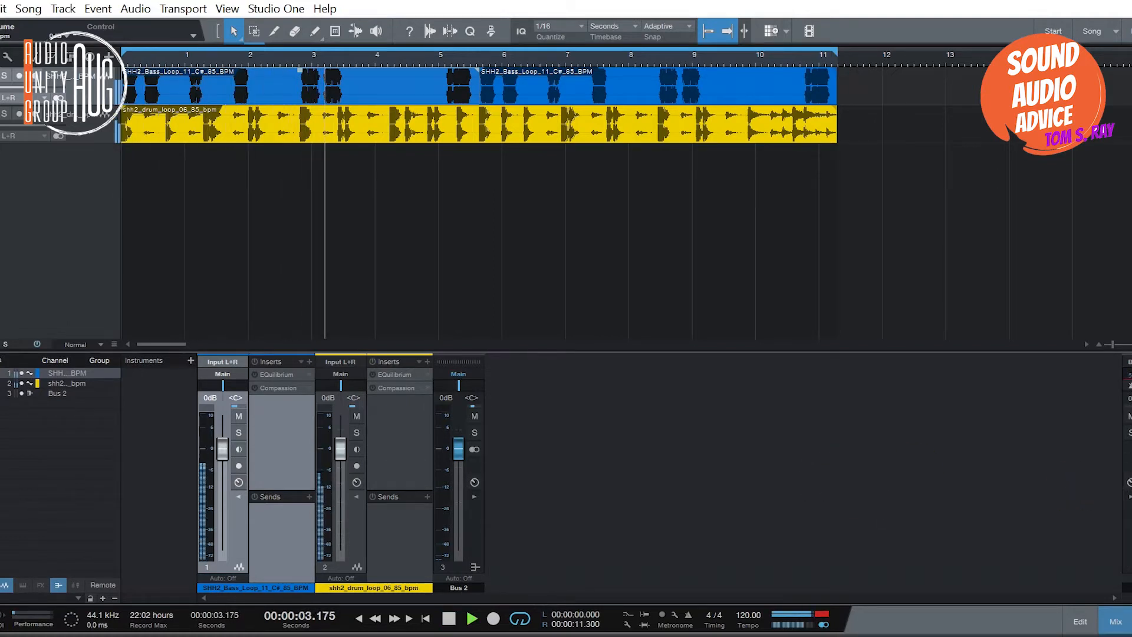
pyautogui.press('space')
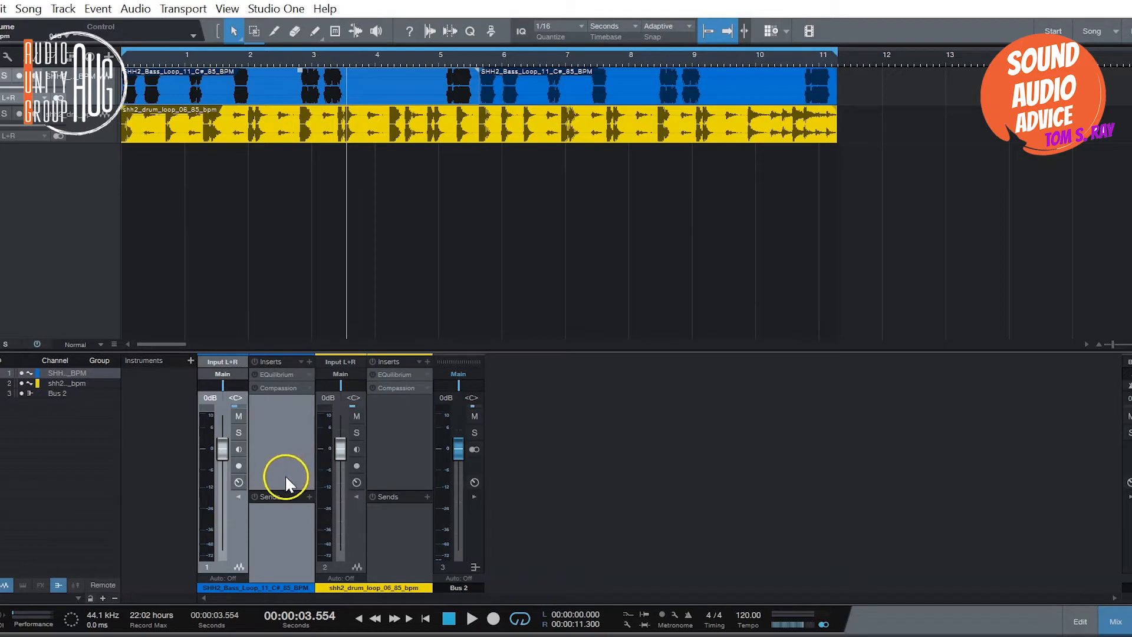
# Lower the faders of the bass and drum channels together to -12.5 dB, and play the loops at the reduced level
pyautogui.keyDown('shift'); pyautogui.click(373, 458); pyautogui.keyUp('shift')
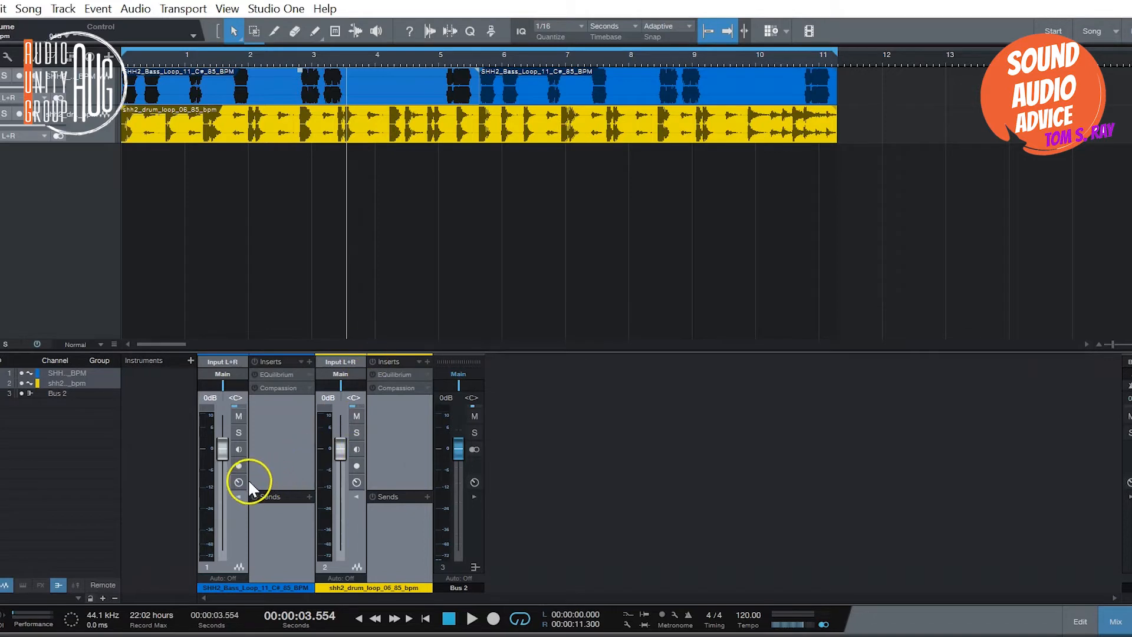
pyautogui.click(375, 465)
pyautogui.click(280, 461)
pyautogui.keyDown('shift'); pyautogui.click(389, 455); pyautogui.keyUp('shift')
pyautogui.moveTo(342, 448); pyautogui.dragTo(341, 634)
pyautogui.moveTo(339, 468); pyautogui.dragTo(343, 634)
pyautogui.moveTo(345, 509); pyautogui.dragTo(337, 568)
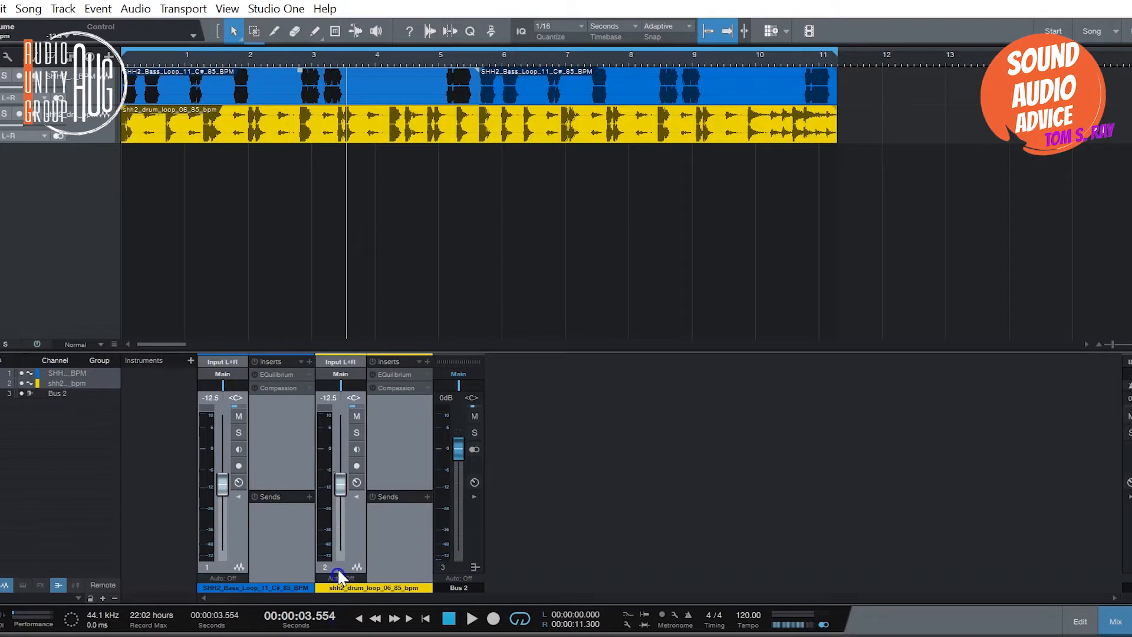
pyautogui.press('space')
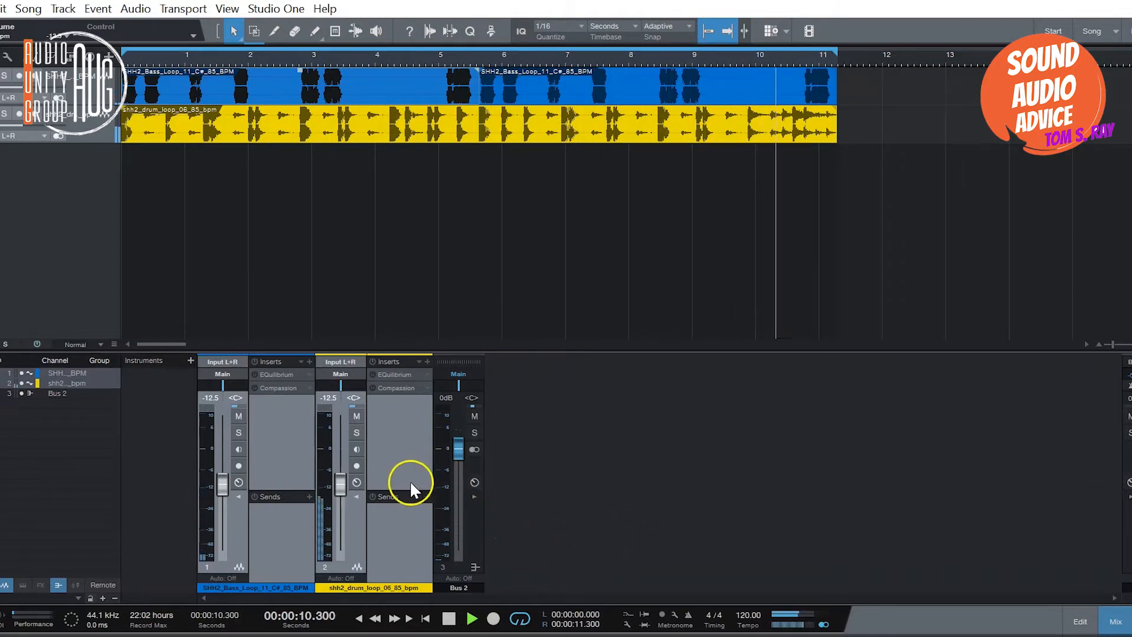
pyautogui.press('space')
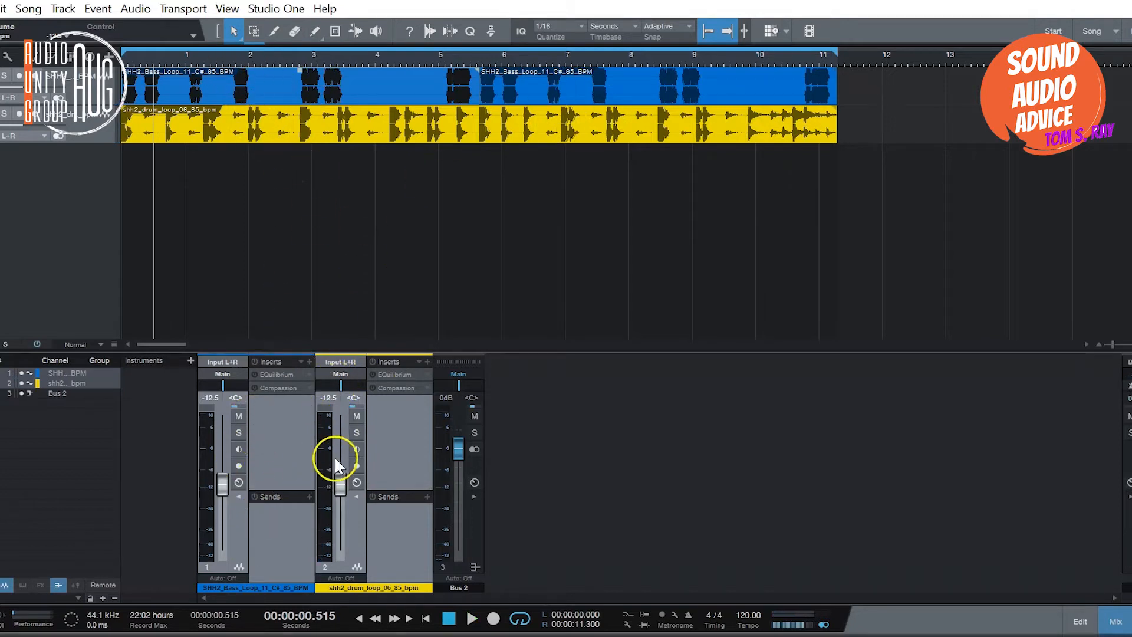
pyautogui.click(285, 462)
pyautogui.click(402, 449)
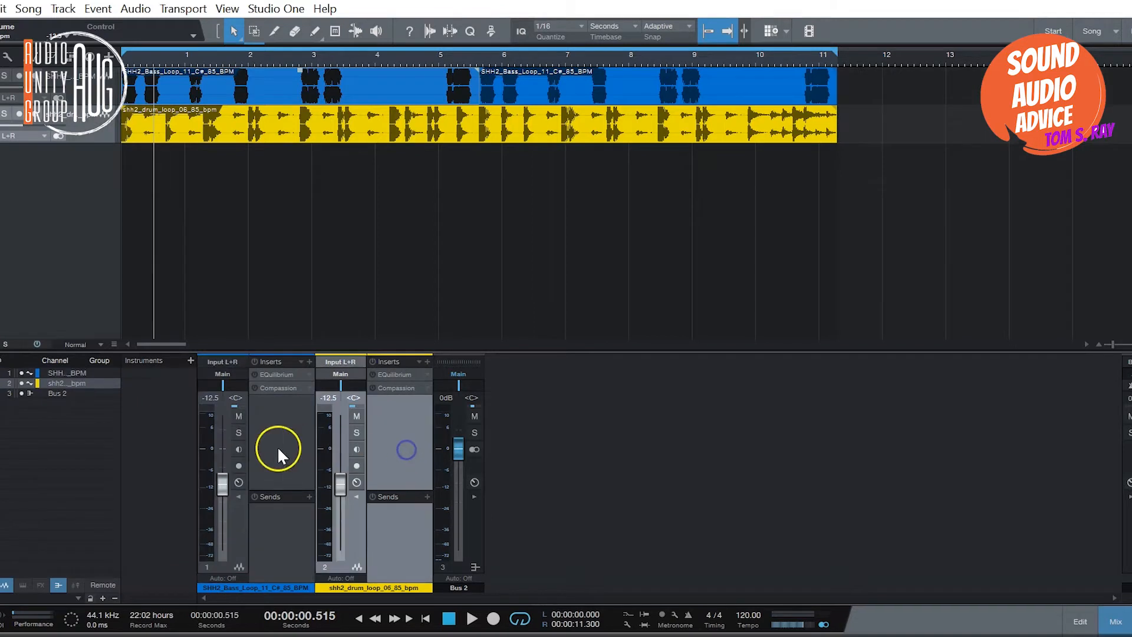
pyautogui.click(279, 447)
pyautogui.click(389, 444)
pyautogui.click(273, 434)
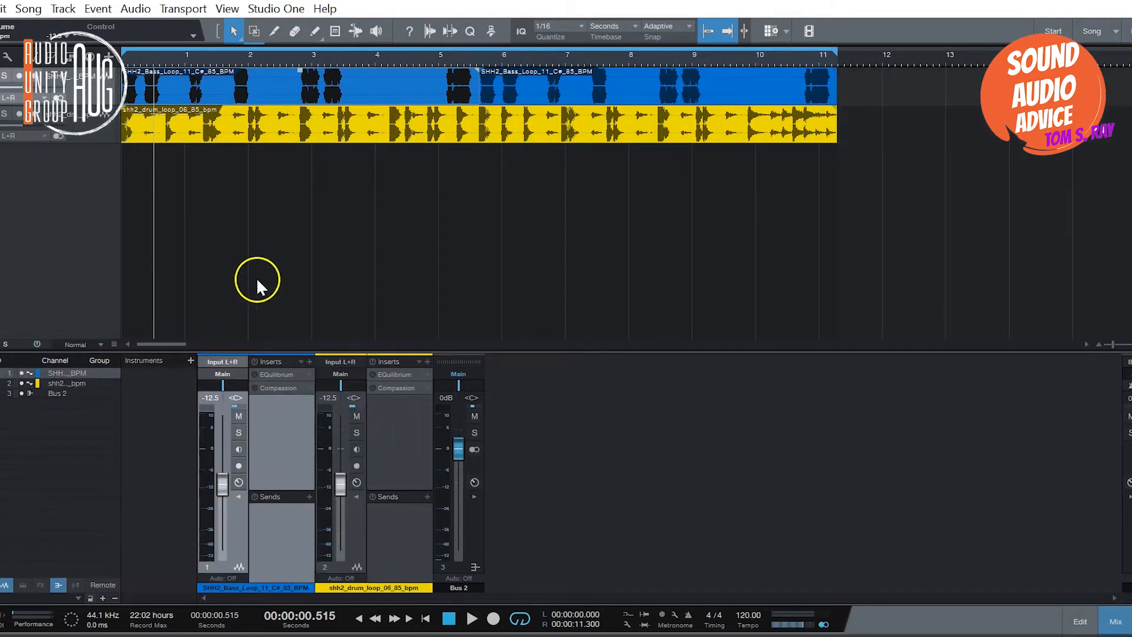
pyautogui.click(386, 420)
pyautogui.click(277, 429)
pyautogui.click(381, 433)
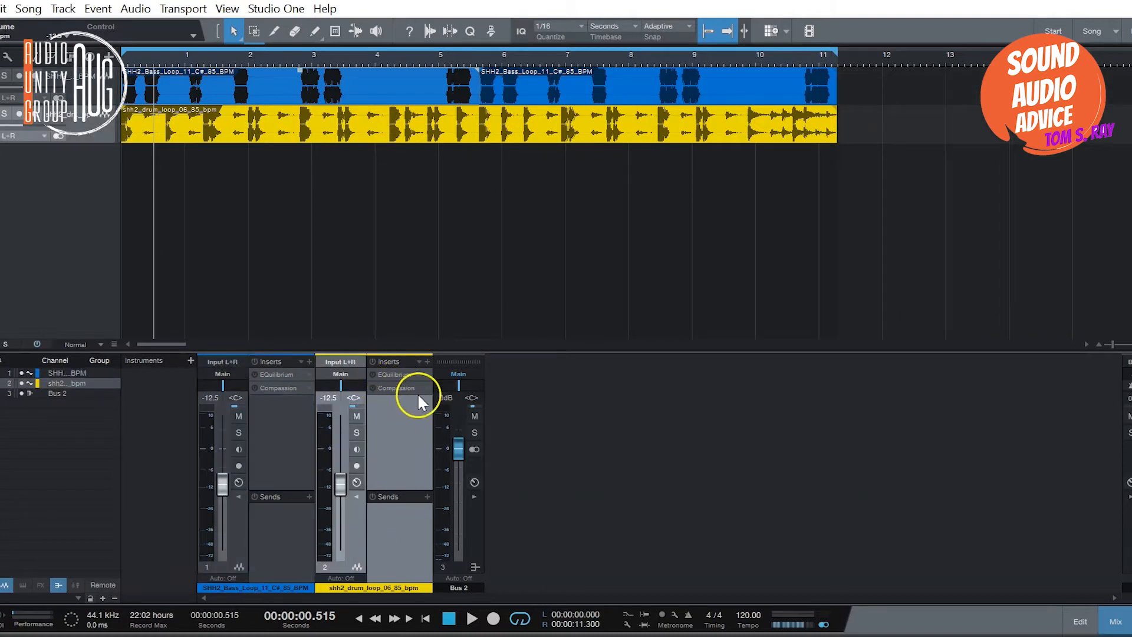
pyautogui.click(274, 424)
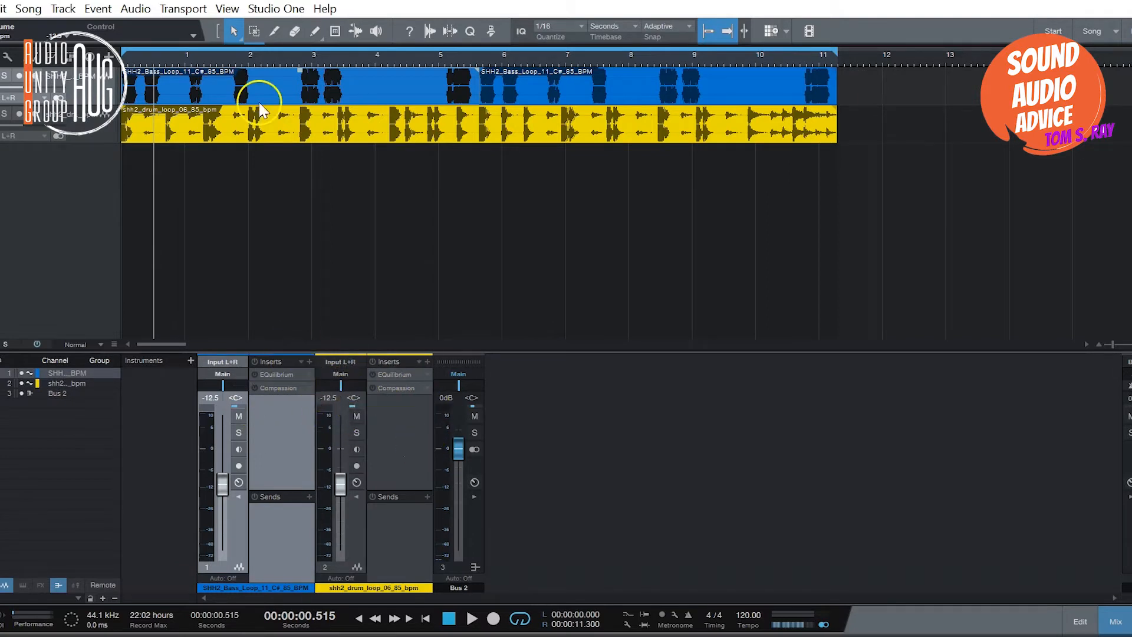
# Open the EQuilibrium insert on the bass channel, activate it, and move its window up so more of the equaliser shows
pyautogui.click(283, 376)
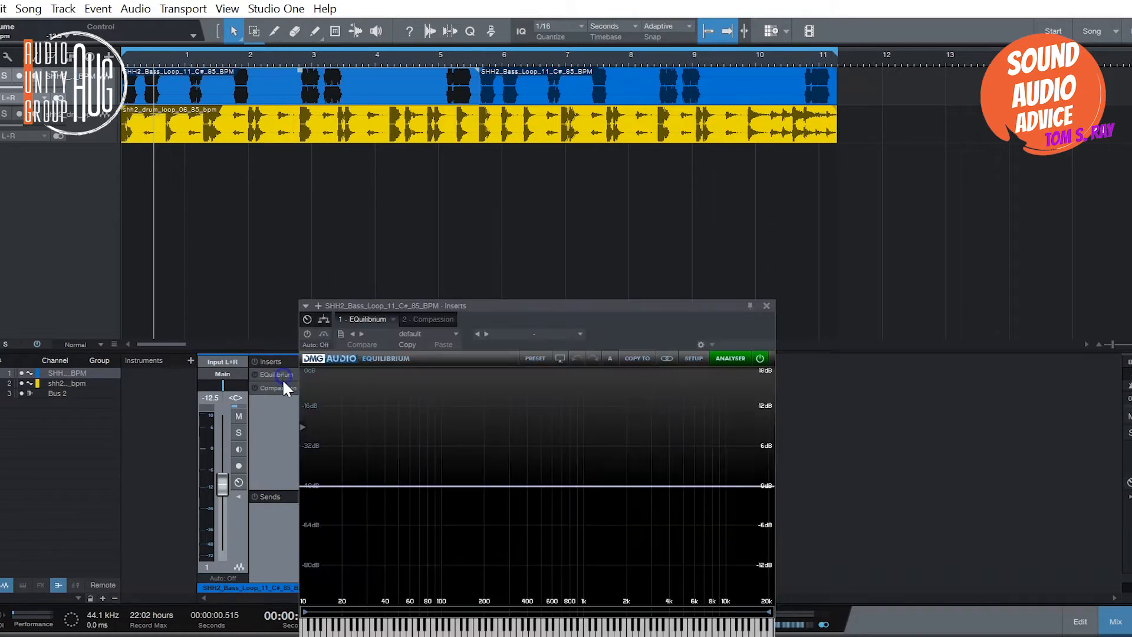
pyautogui.click(307, 334)
pyautogui.moveTo(501, 308); pyautogui.dragTo(507, 186)
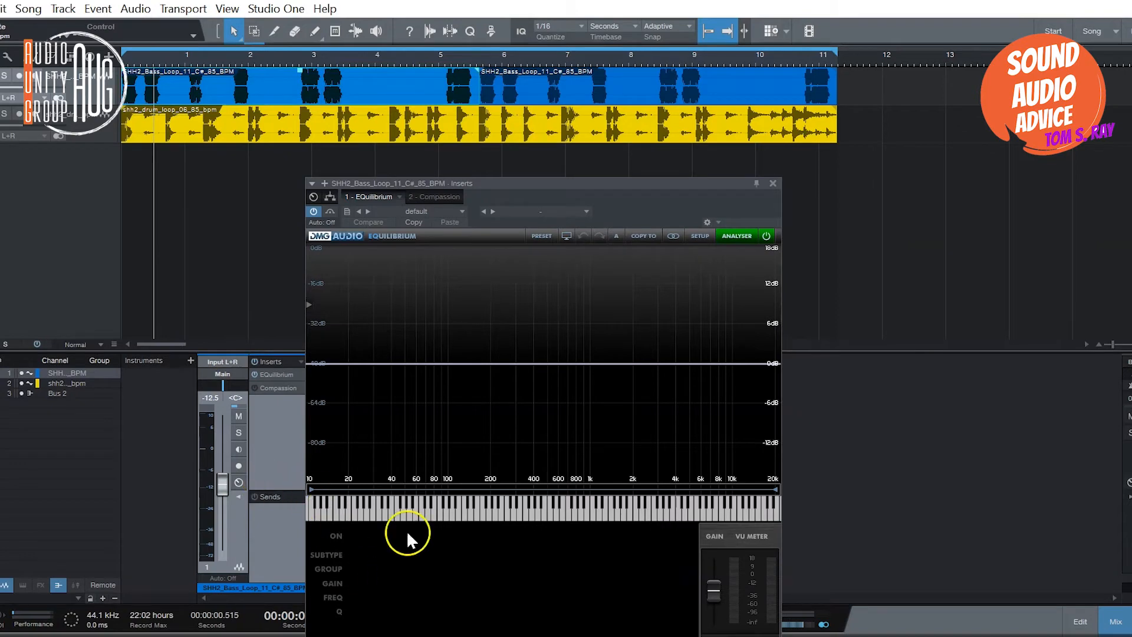
pyautogui.moveTo(565, 183); pyautogui.dragTo(553, 173)
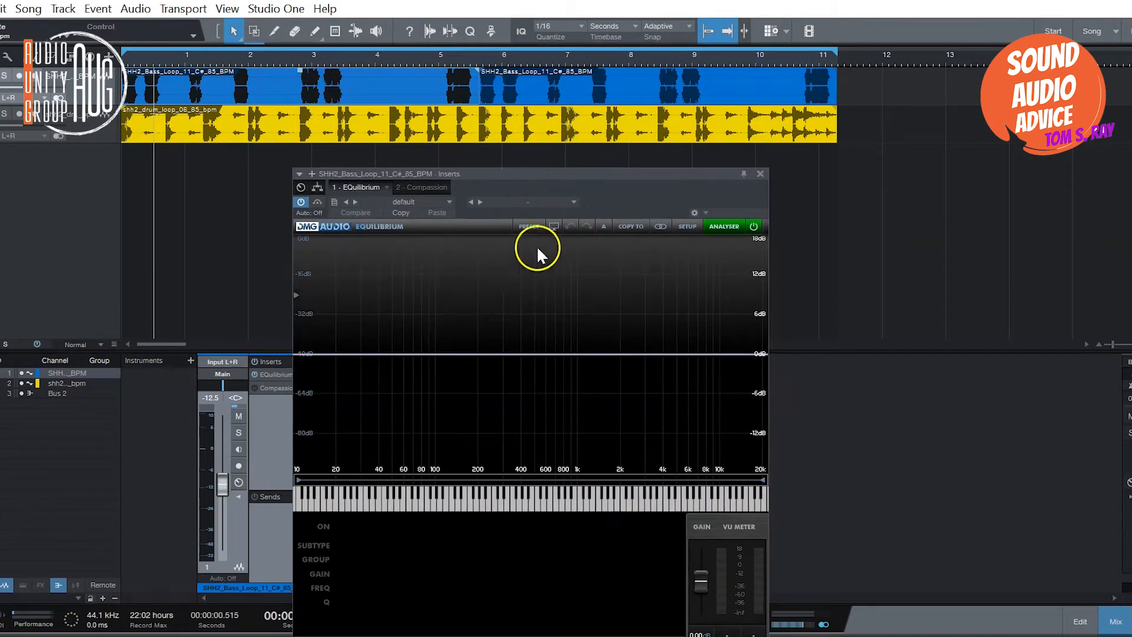
# Play the song to analyse the bass spectrum, and add a peak band on its main peak at 70.3 Hz with 0.14 dB gain
pyautogui.press('space')
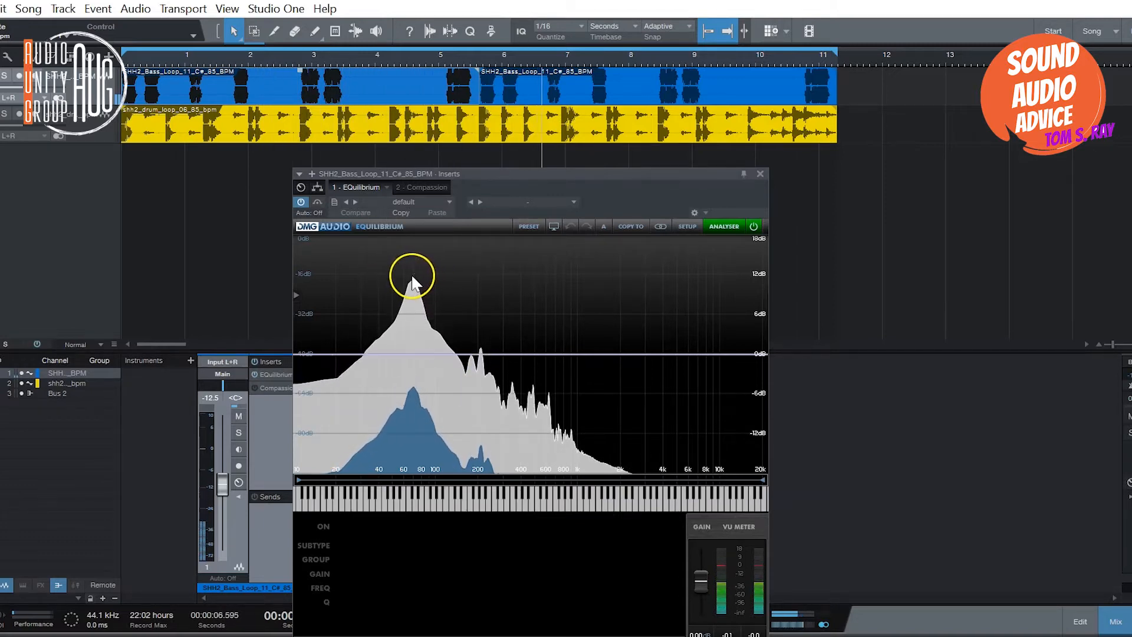
pyautogui.press('space')
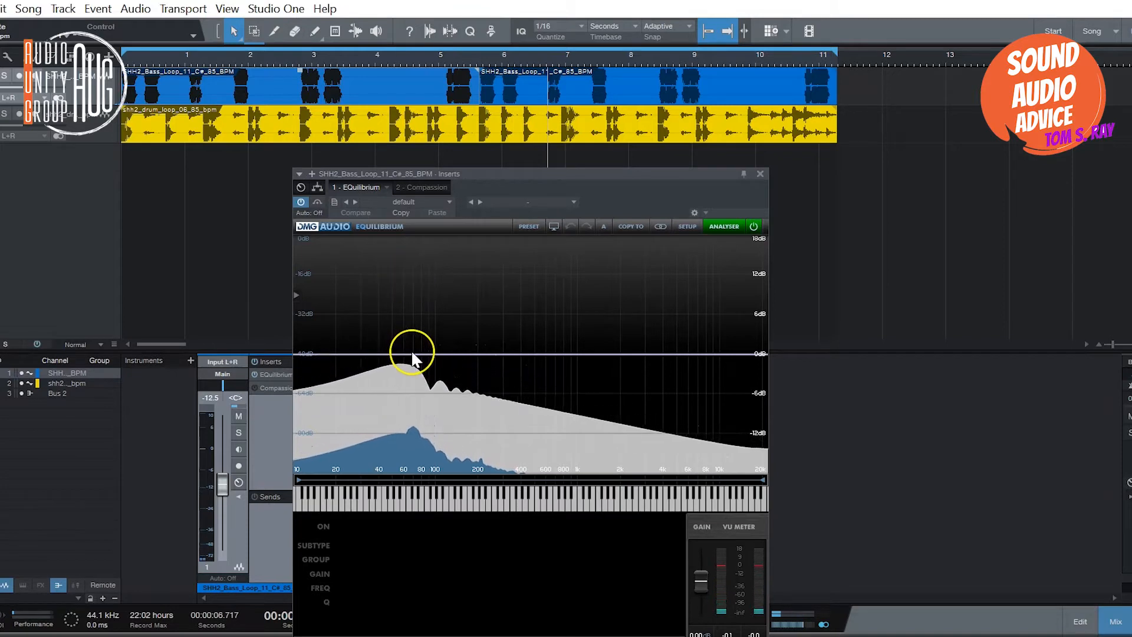
pyautogui.doubleClick(412, 350)
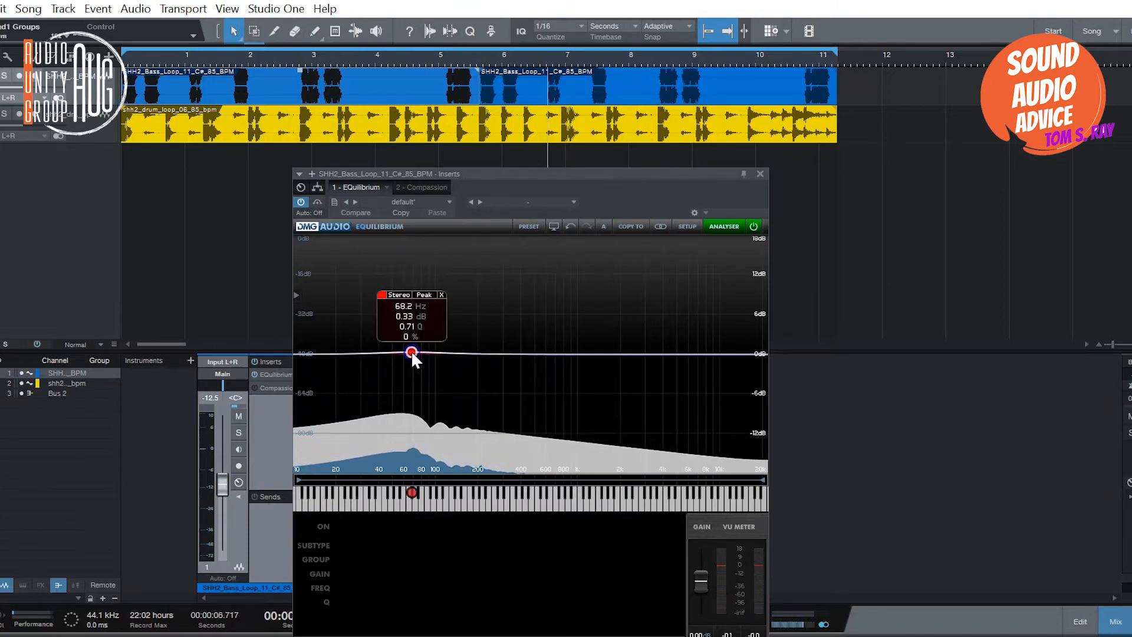
pyautogui.moveTo(412, 350); pyautogui.dragTo(413, 353)
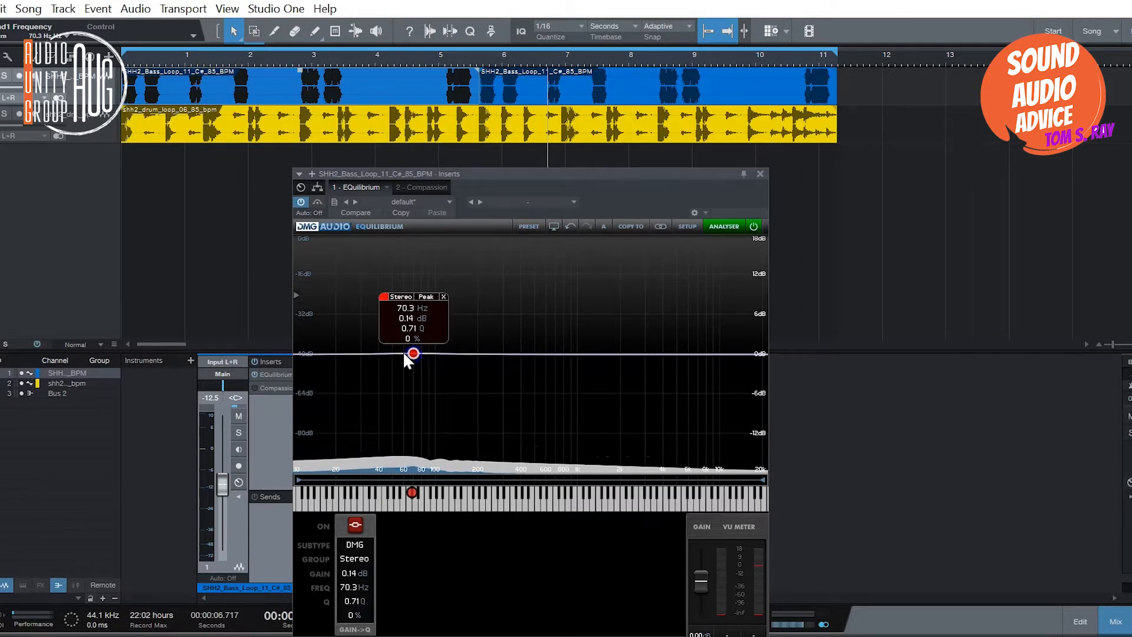
# Add a second band to the bass equaliser at about 10.6 Hz and change its type to a DMG high-pass filter
pyautogui.moveTo(471, 173); pyautogui.dragTo(492, 126)
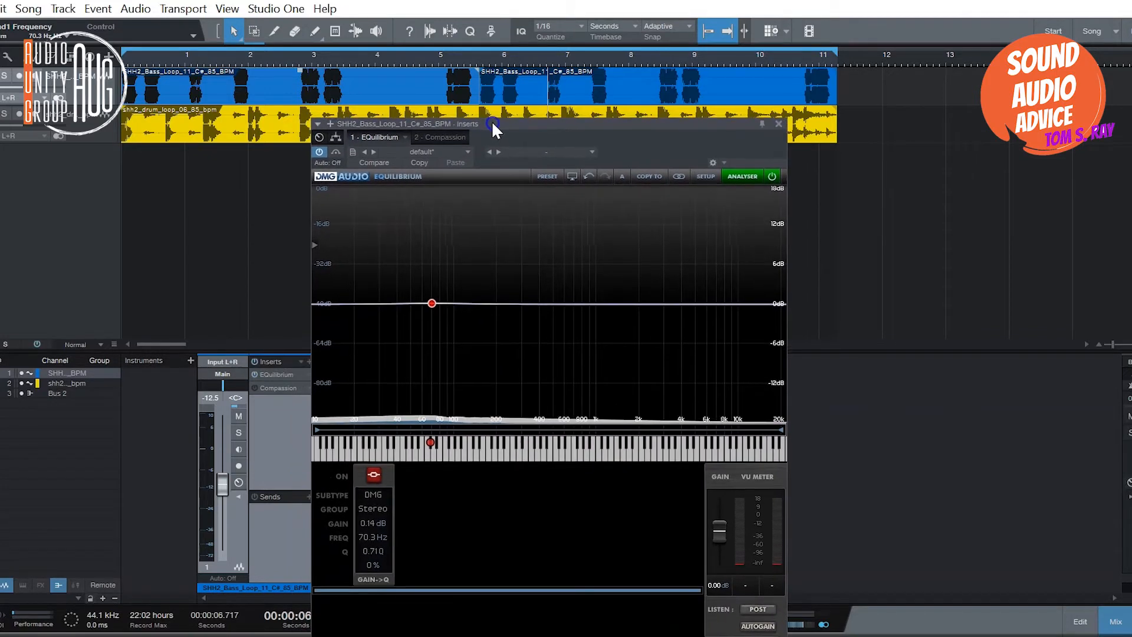
pyautogui.doubleClick(315, 304)
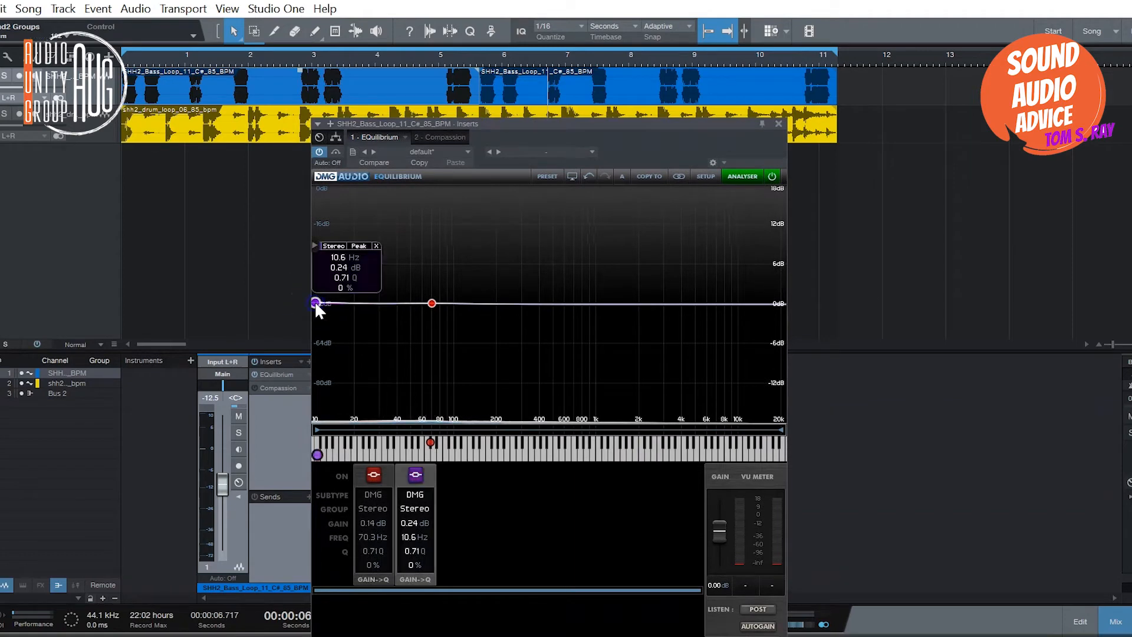
pyautogui.click(419, 478)
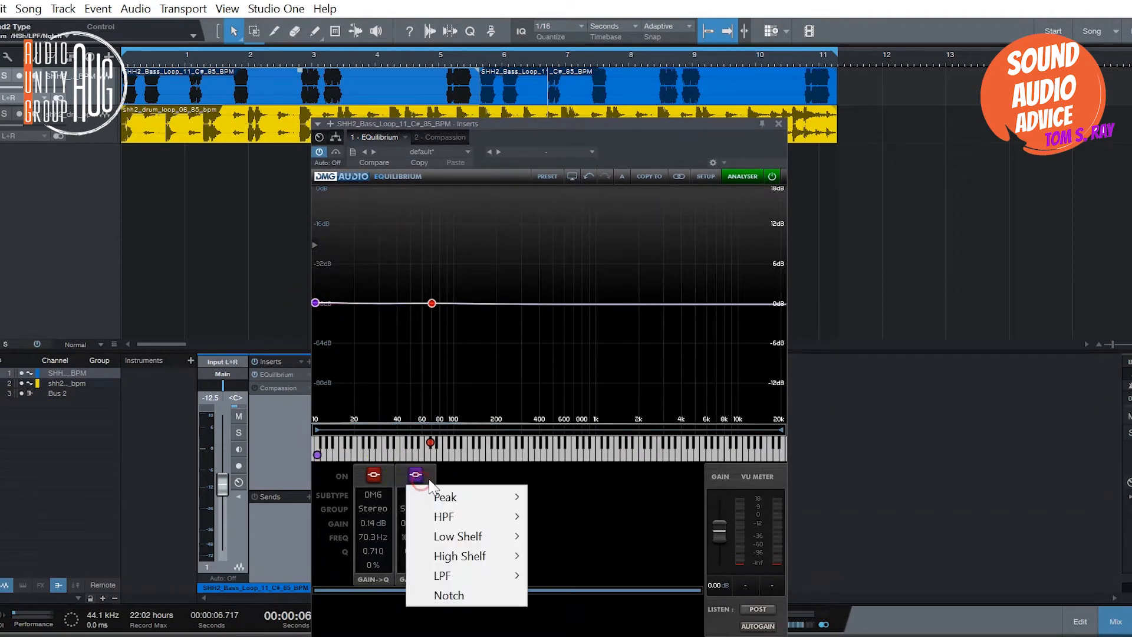
pyautogui.moveTo(478, 518)
pyautogui.click(602, 339)
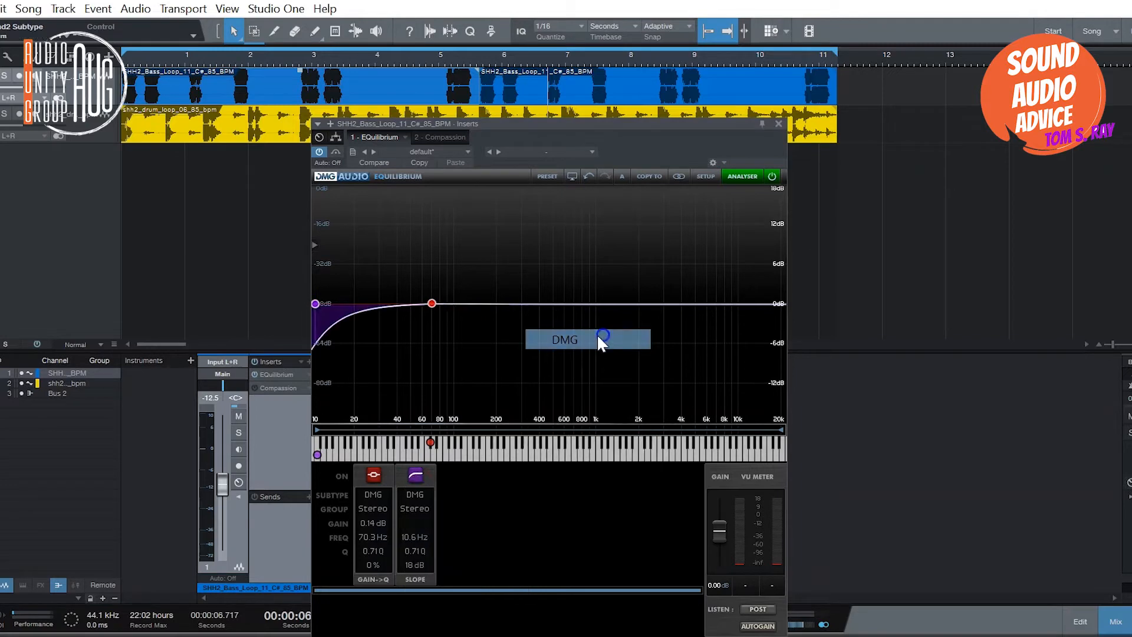
# Set the bass high-pass filter to a 48 dB slope and a cutoff frequency of 17.6 Hz
pyautogui.moveTo(315, 303); pyautogui.dragTo(329, 305)
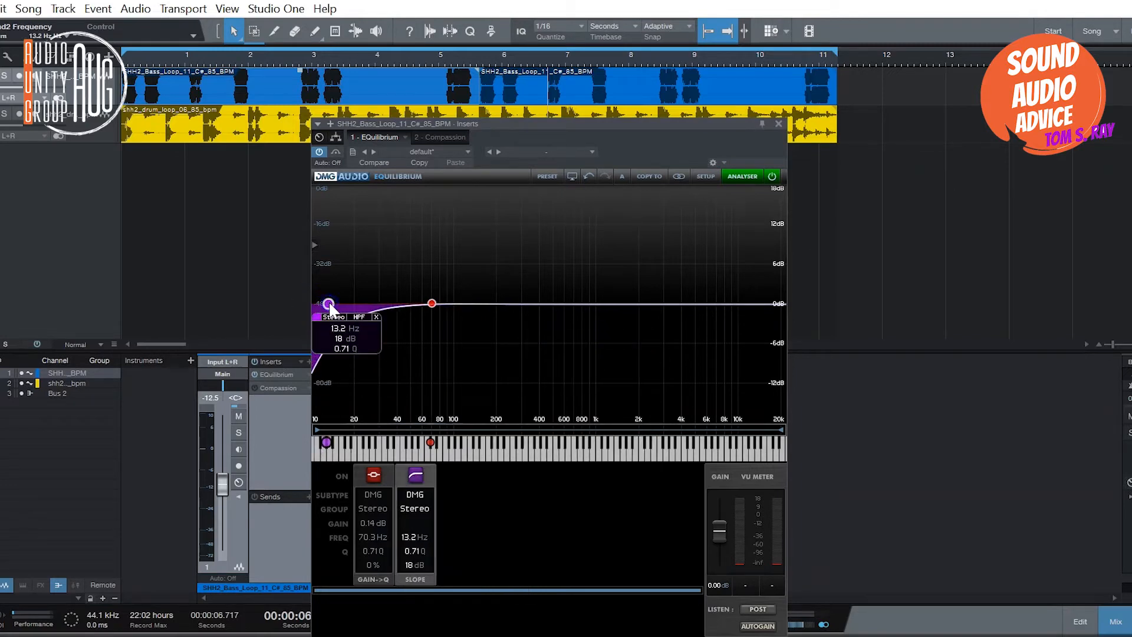
pyautogui.scroll(5, 330, 305)
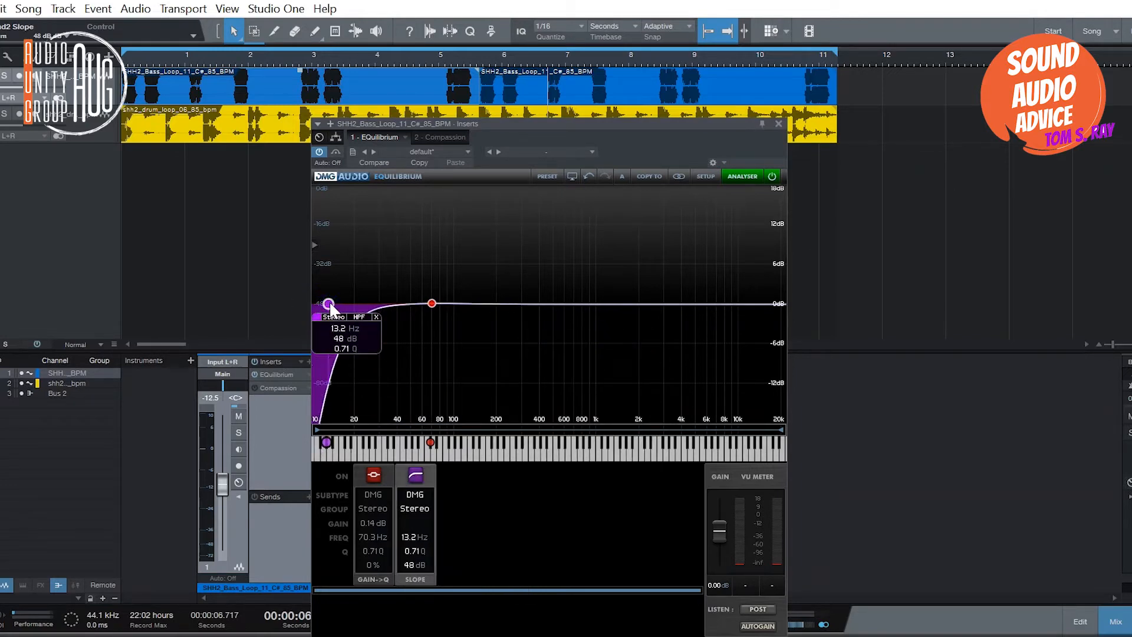
pyautogui.moveTo(329, 305); pyautogui.dragTo(338, 303)
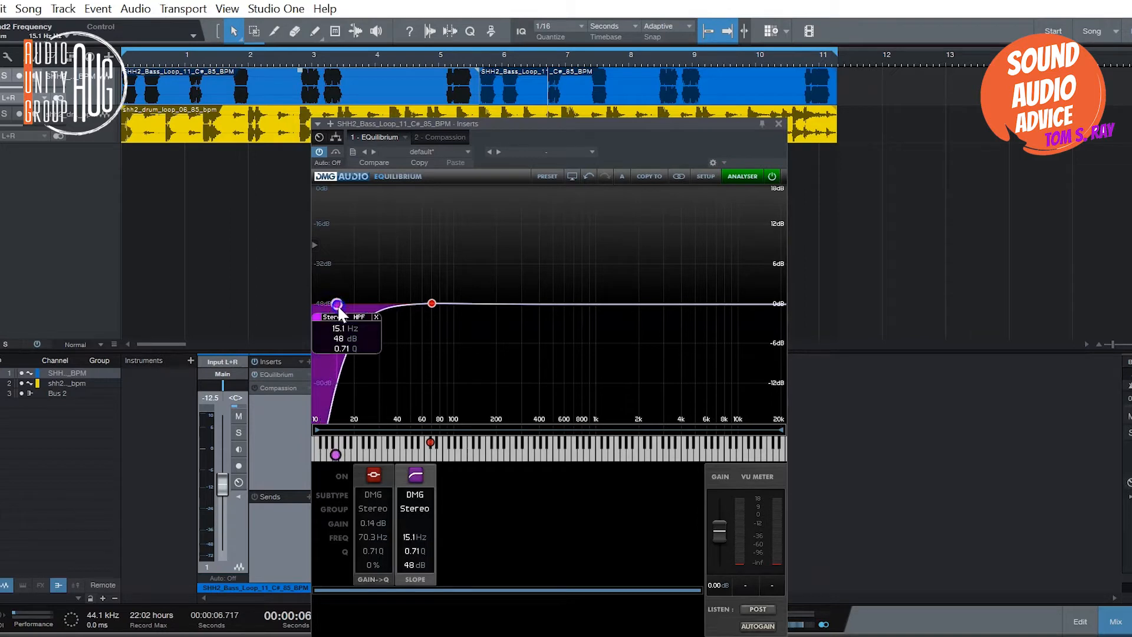
pyautogui.click(412, 304)
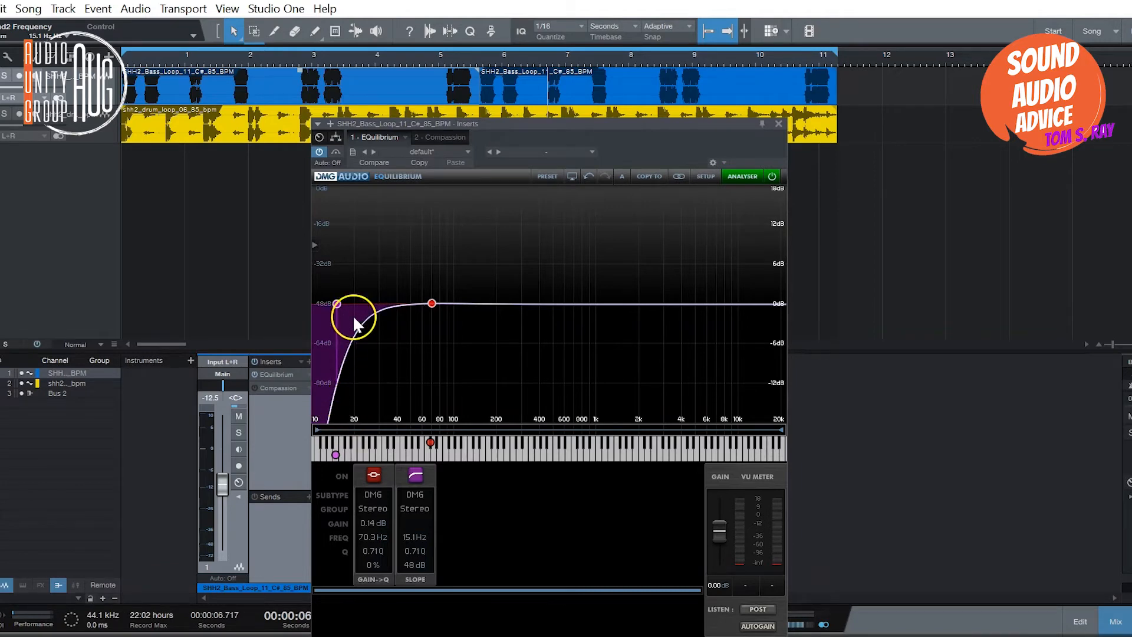
pyautogui.moveTo(338, 305); pyautogui.dragTo(354, 429)
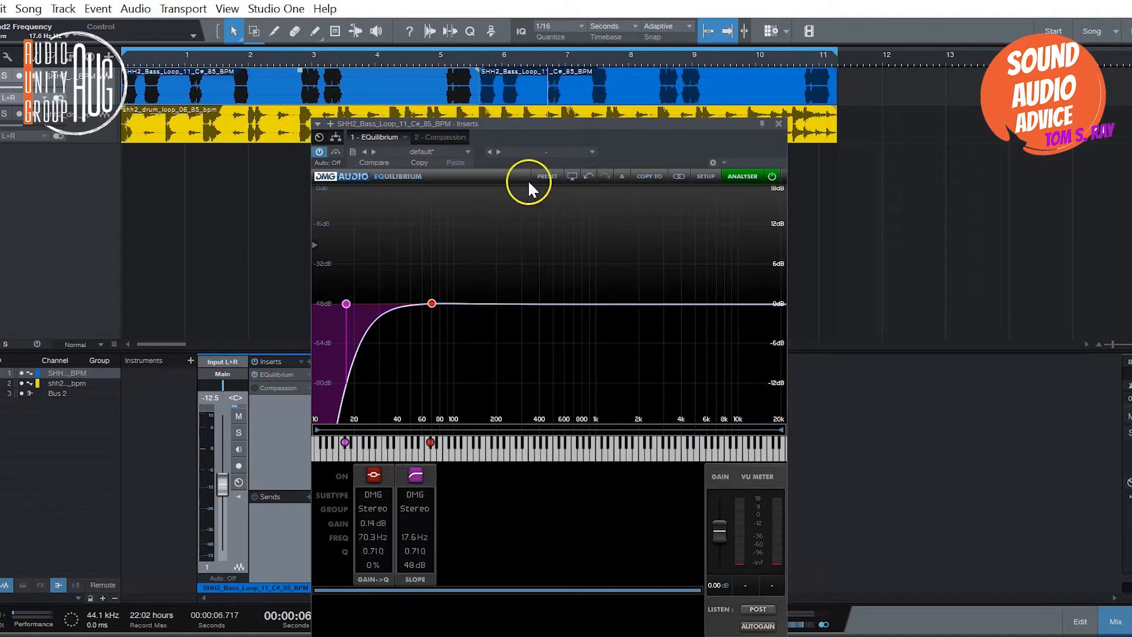
# Move the bass equaliser window clear of the mixer channels, mute the drum loop track and select its channel
pyautogui.moveTo(527, 124); pyautogui.dragTo(499, 134)
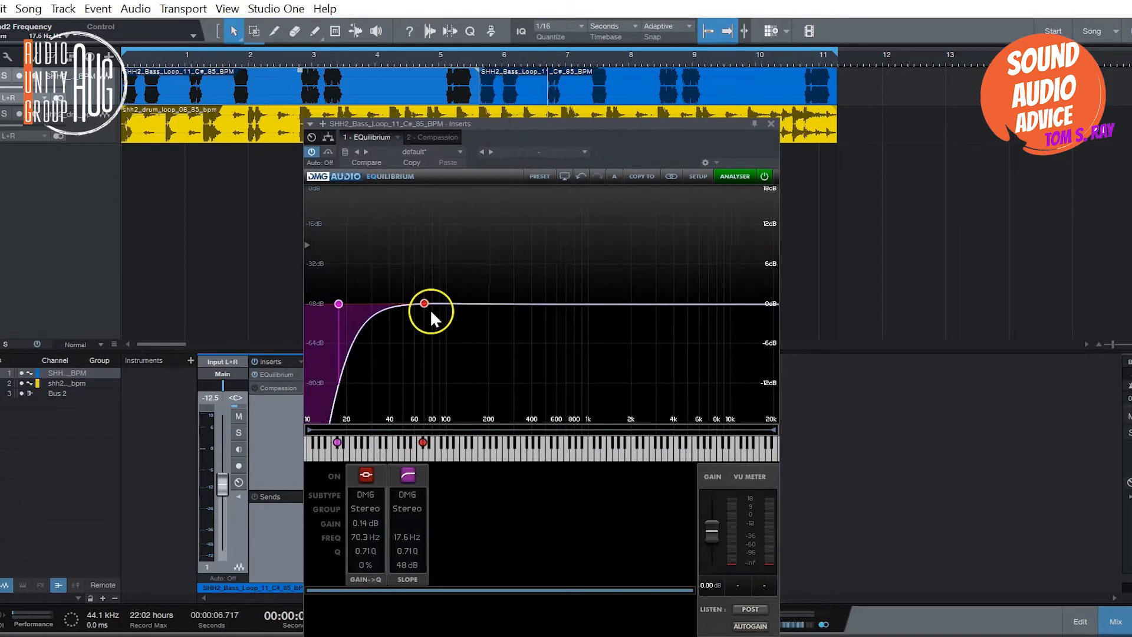
pyautogui.moveTo(424, 304)
pyautogui.moveTo(653, 122); pyautogui.dragTo(1044, 44)
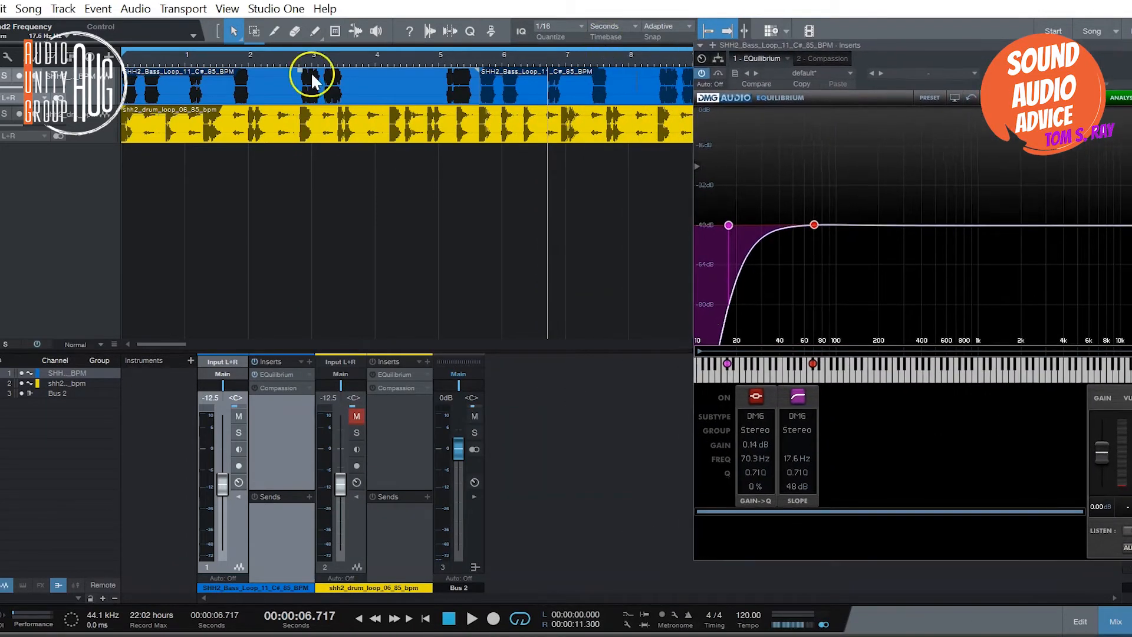
pyautogui.click(0, 110)
pyautogui.click(0, 77)
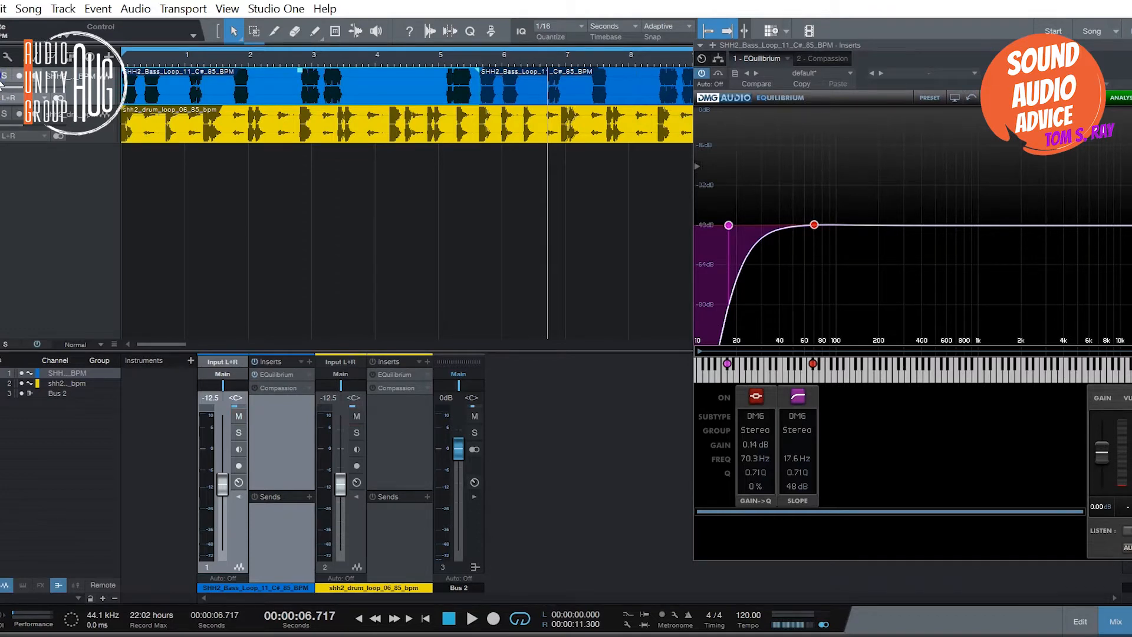
pyautogui.click(0, 112)
pyautogui.click(395, 438)
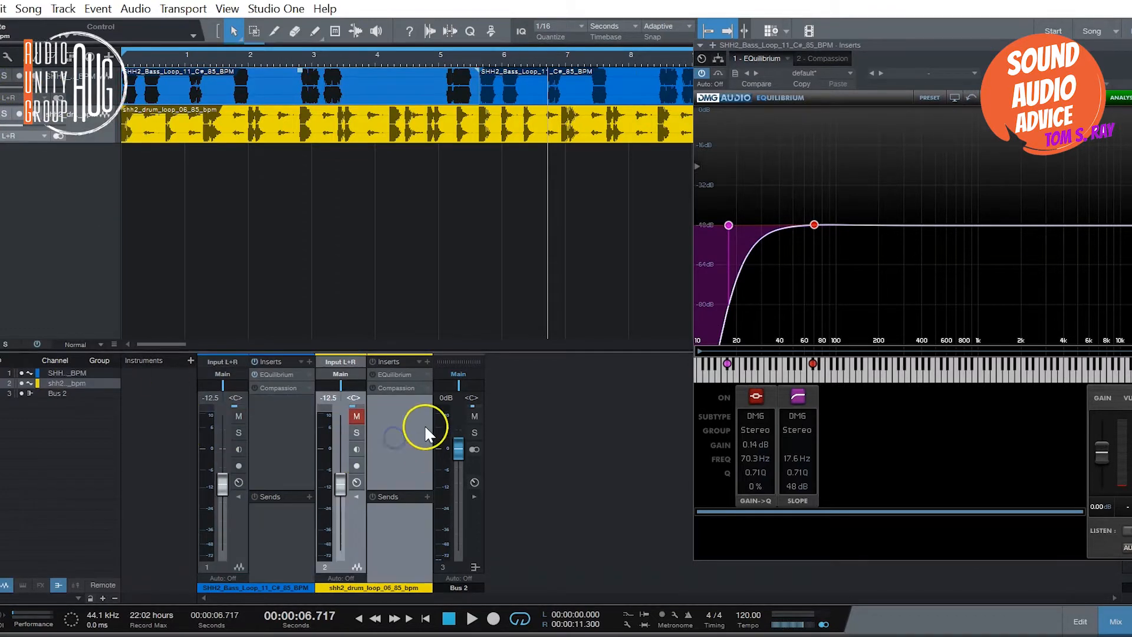
# Open the drum loop's equaliser during playback, and swap the muting so the bass loop is muted and the drum loop is audible
pyautogui.press('space')
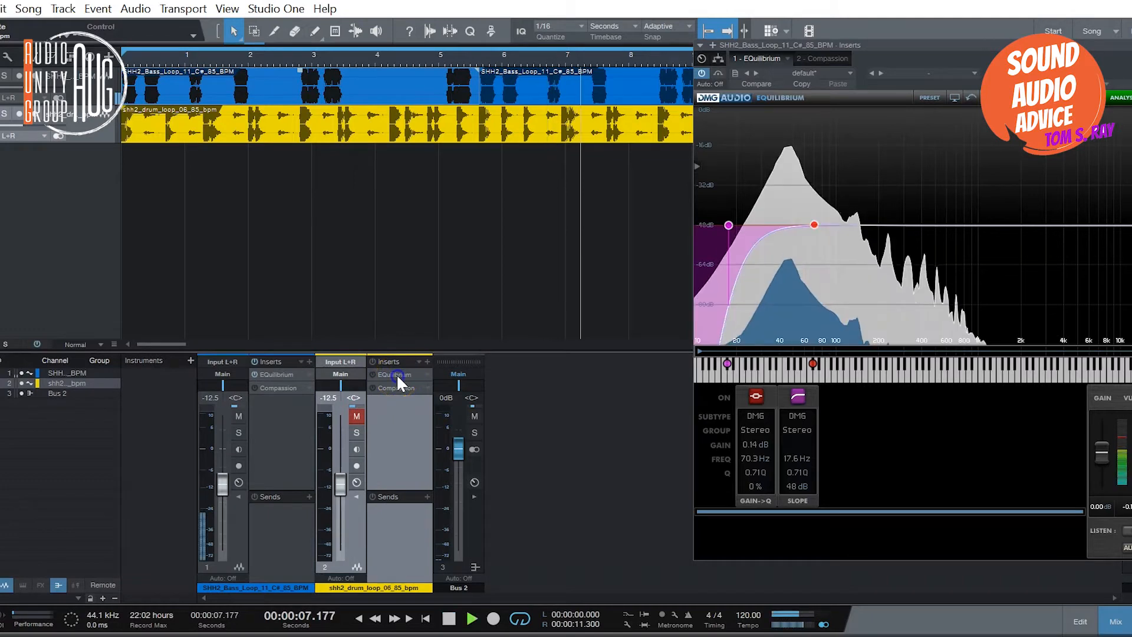
pyautogui.click(396, 377)
pyautogui.click(0, 112)
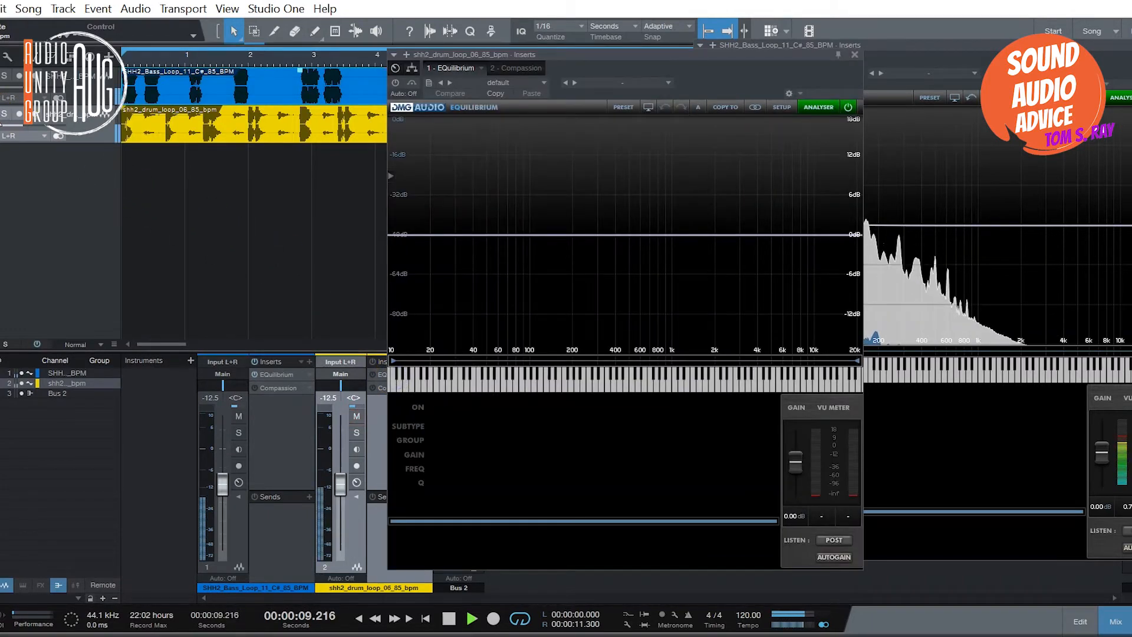
pyautogui.click(0, 76)
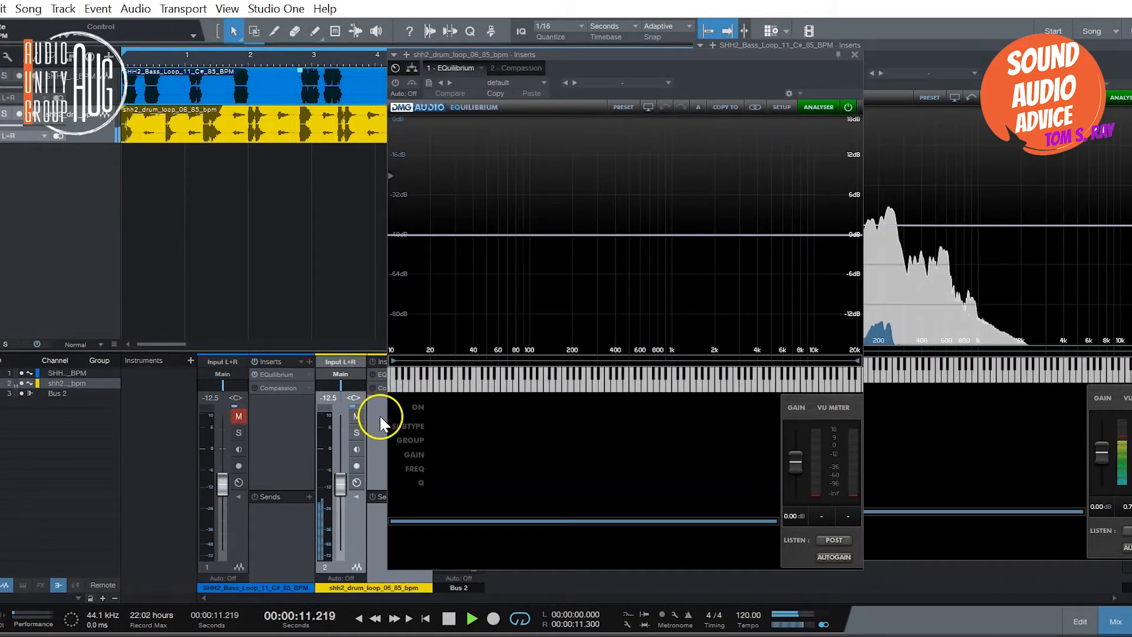
# Move the drum equaliser window clear of the mixer channels and stop playback
pyautogui.moveTo(612, 52); pyautogui.dragTo(606, 91)
pyautogui.moveTo(696, 92); pyautogui.dragTo(896, 38)
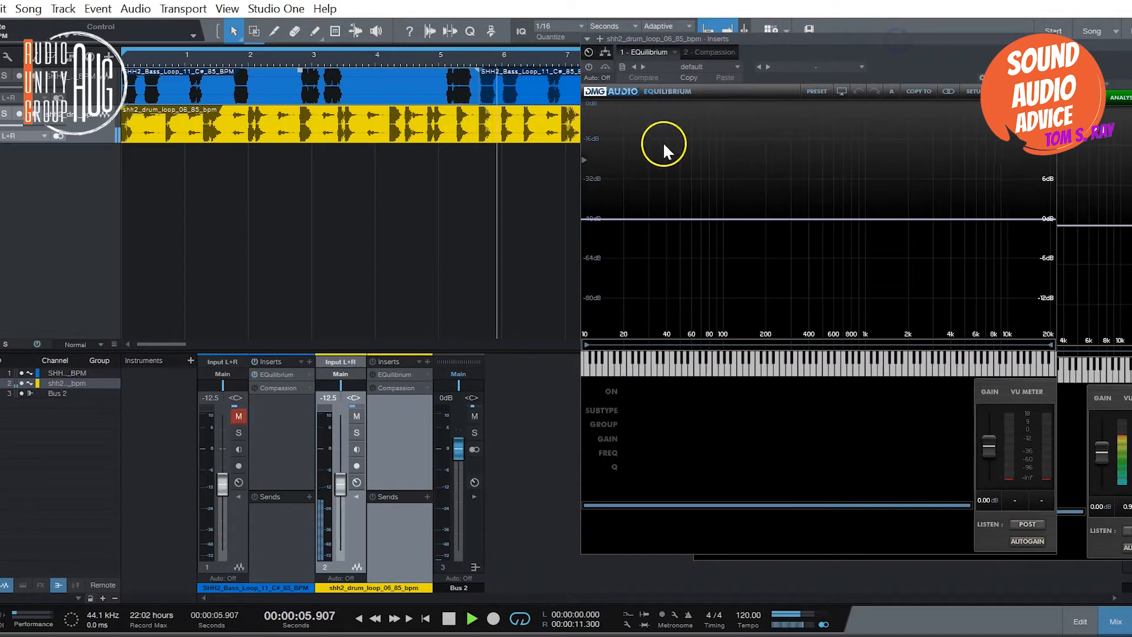
pyautogui.press('space')
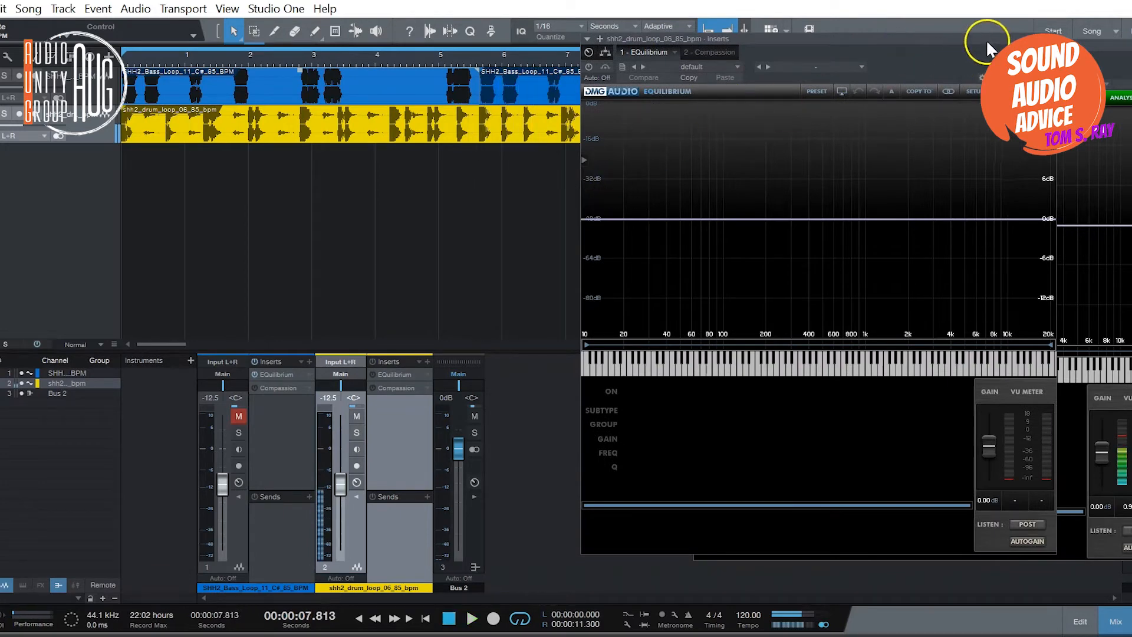
# Activate the drum loop's equaliser and play the drums to analyse their spectrum
pyautogui.click(1051, 39)
pyautogui.click(392, 374)
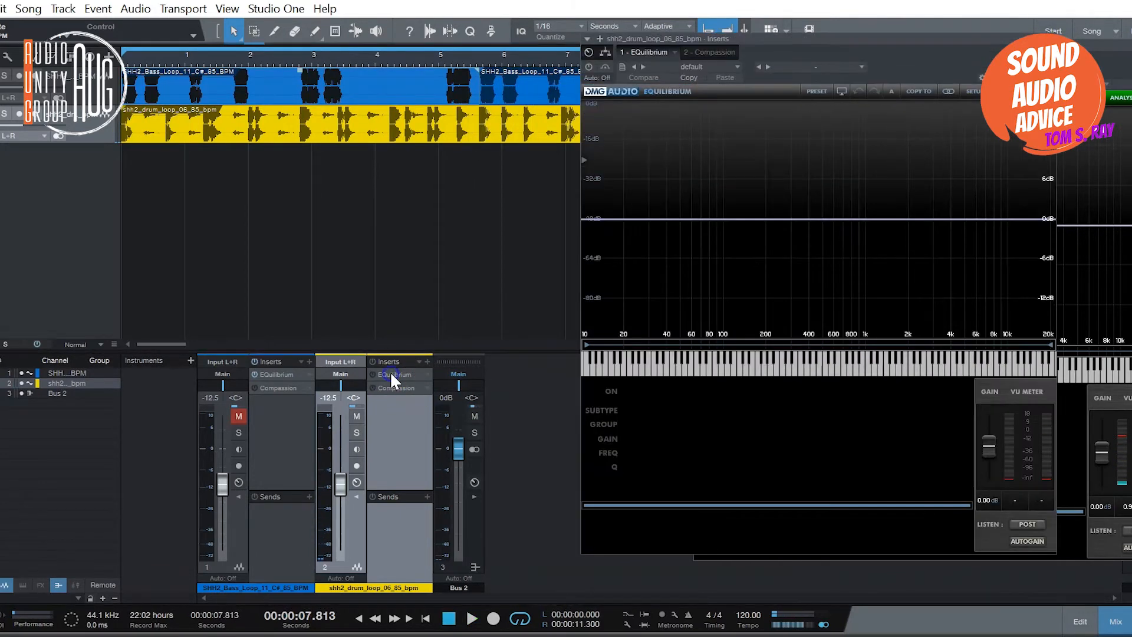
pyautogui.click(589, 67)
pyautogui.press('space')
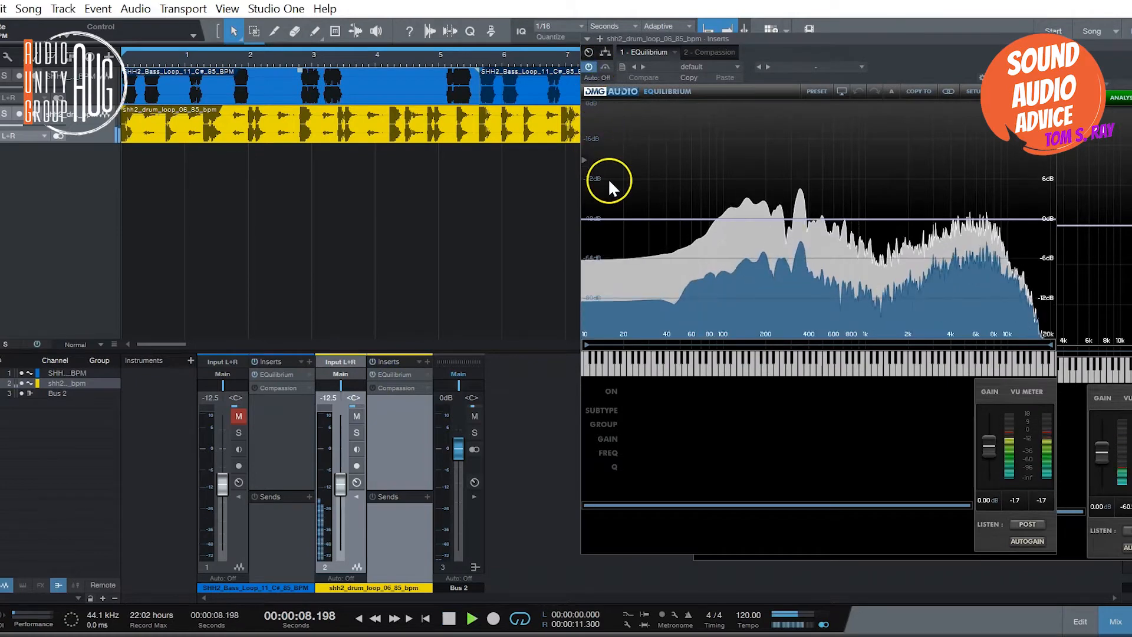
pyautogui.moveTo(821, 38); pyautogui.dragTo(839, 36)
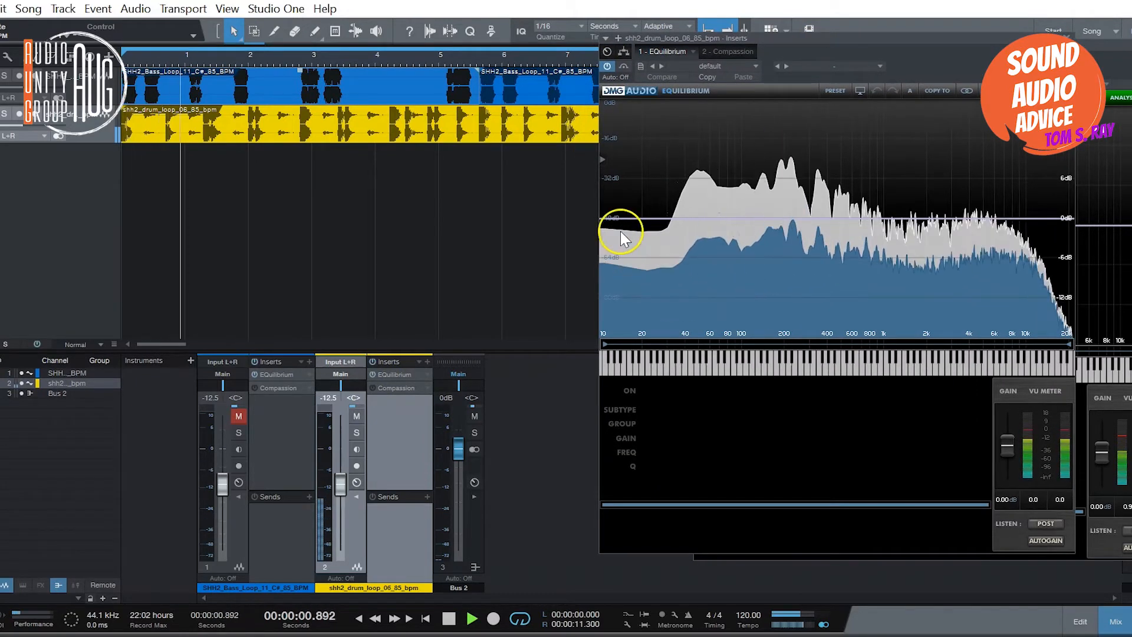
pyautogui.press('space')
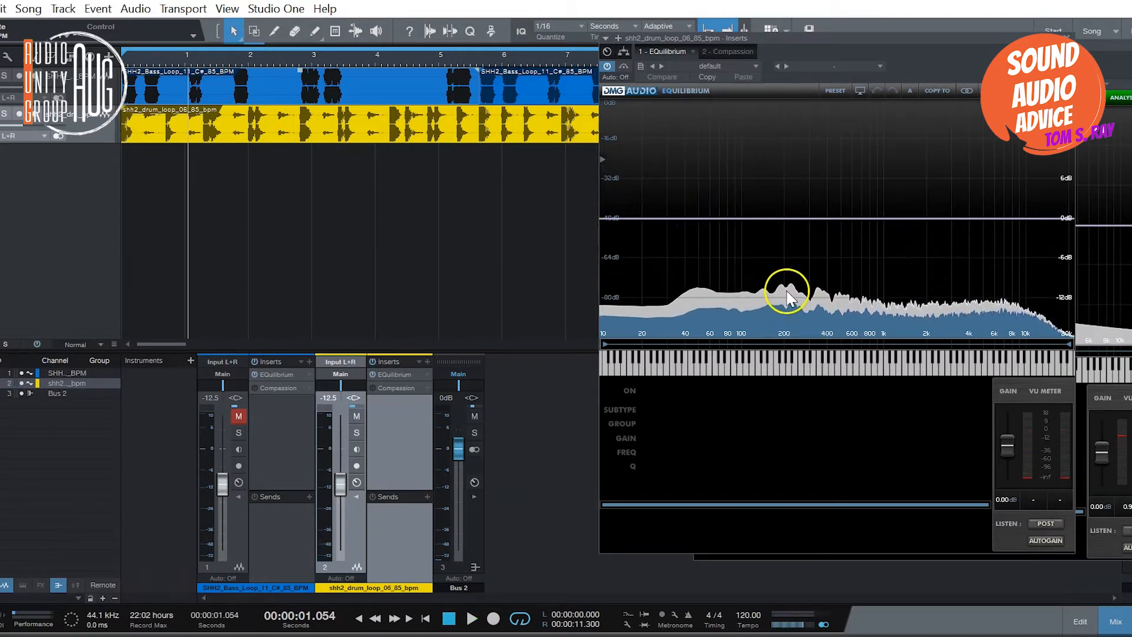
# Add a band to the drum equaliser at about 10.3 Hz and change its type to a DMG high-pass filter
pyautogui.doubleClick(602, 215)
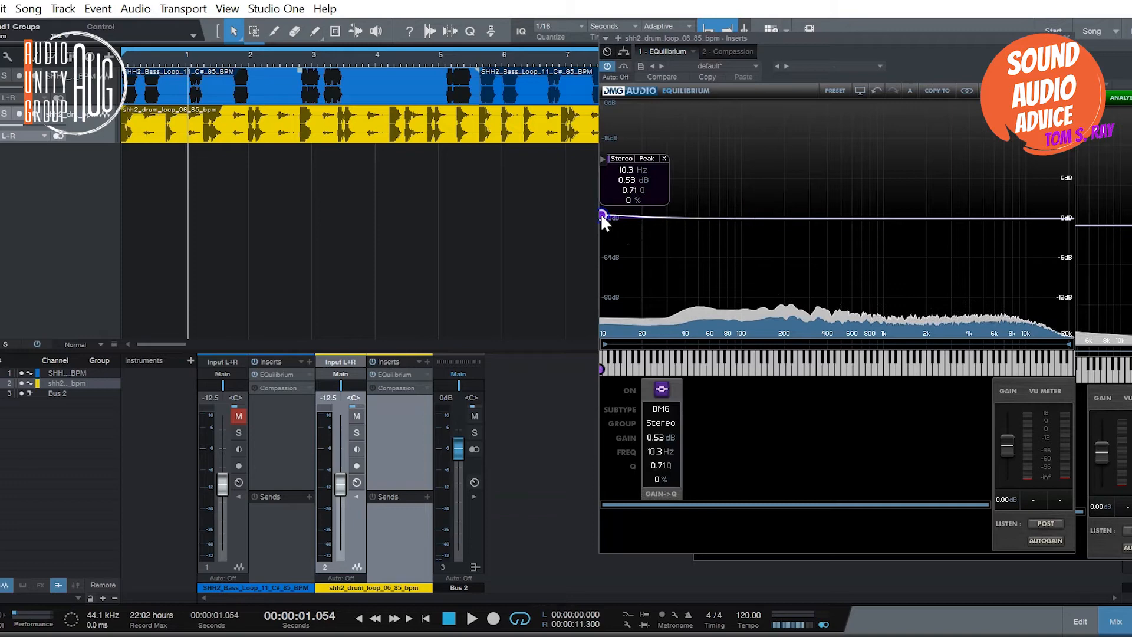
pyautogui.click(661, 390)
pyautogui.moveTo(716, 431)
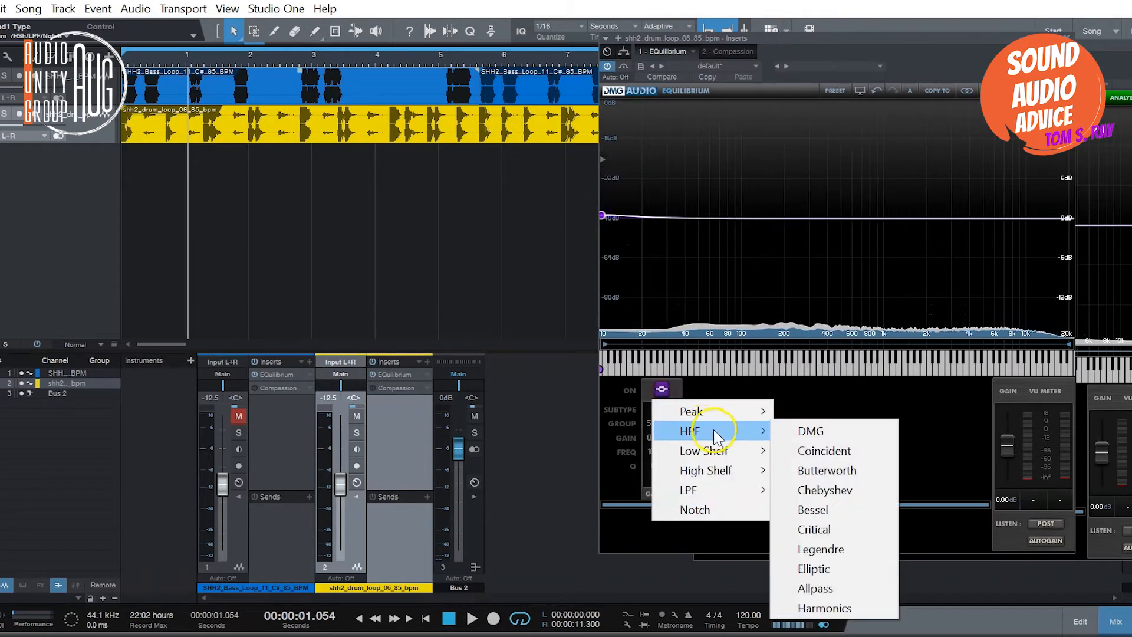
pyautogui.click(820, 432)
# Set the drum high-pass filter to a 48 dB slope and a cutoff frequency of 15.4 Hz
pyautogui.moveTo(606, 219)
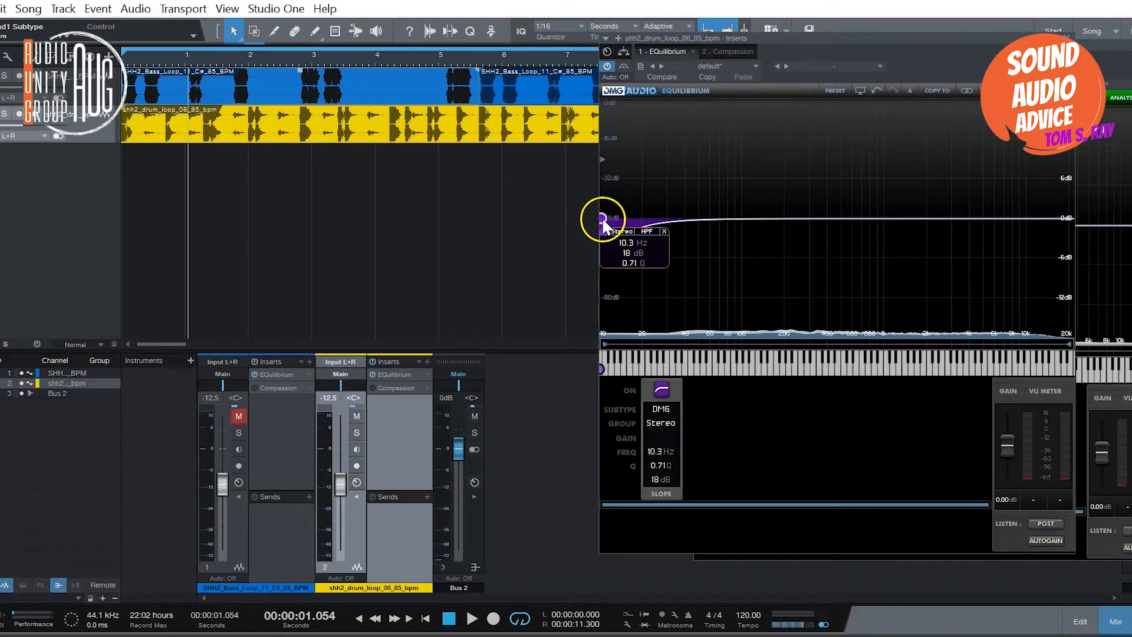
pyautogui.moveTo(608, 217); pyautogui.dragTo(625, 219)
pyautogui.scroll(5, 631, 219)
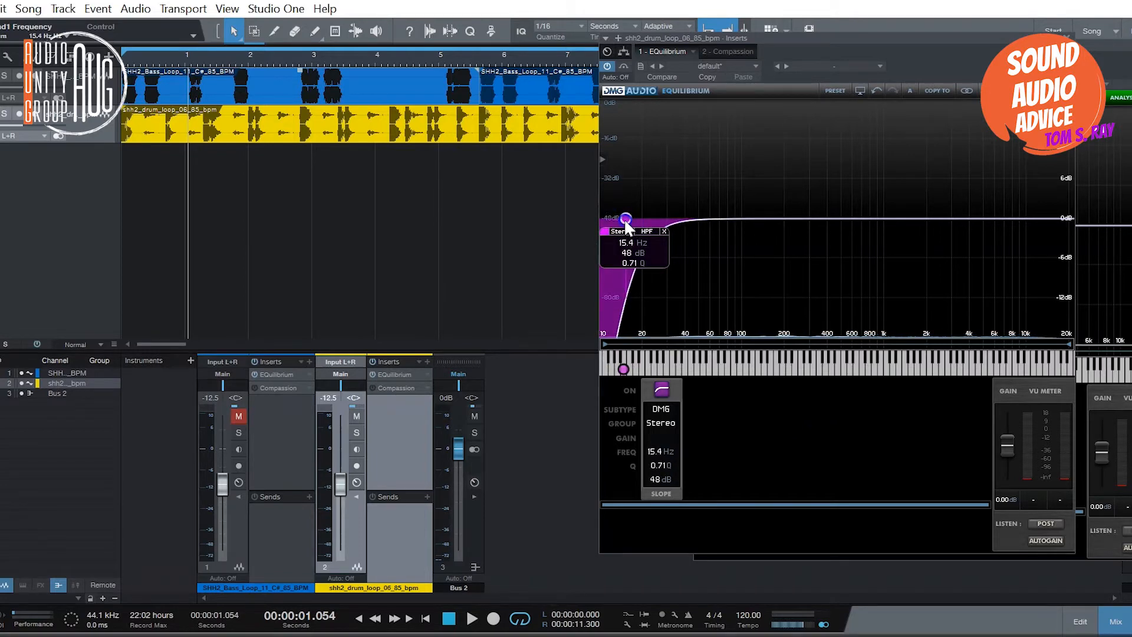
# Play the drum loop to analyse its low end, and add a peak band at 102.8 Hz with 0.05 dB gain
pyautogui.moveTo(859, 38); pyautogui.dragTo(760, 50)
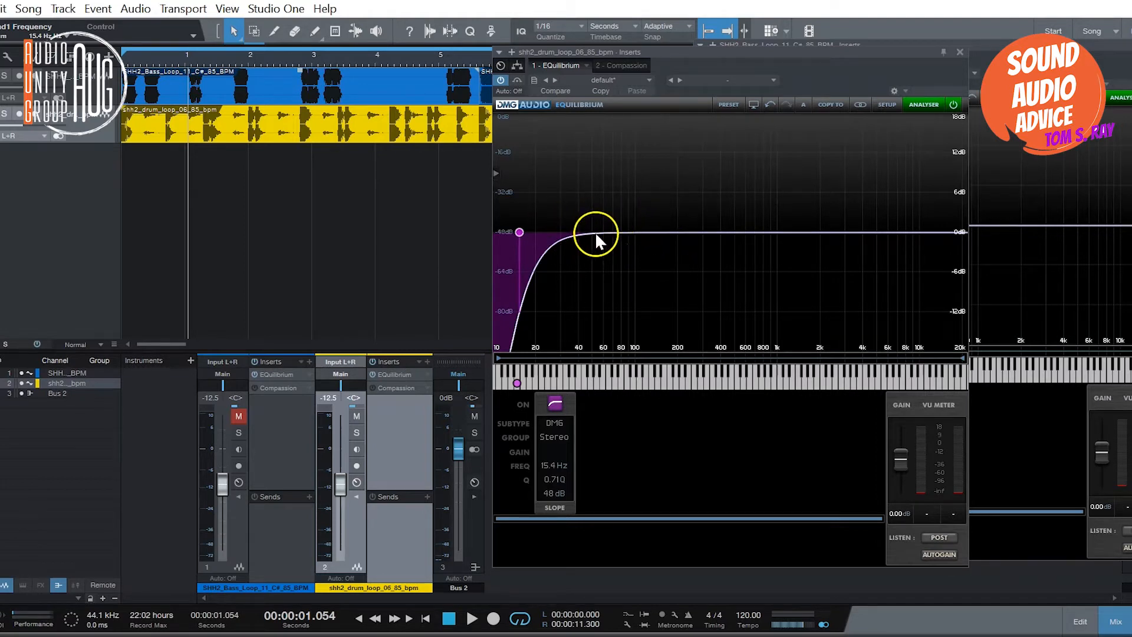
pyautogui.moveTo(703, 50); pyautogui.dragTo(681, 43)
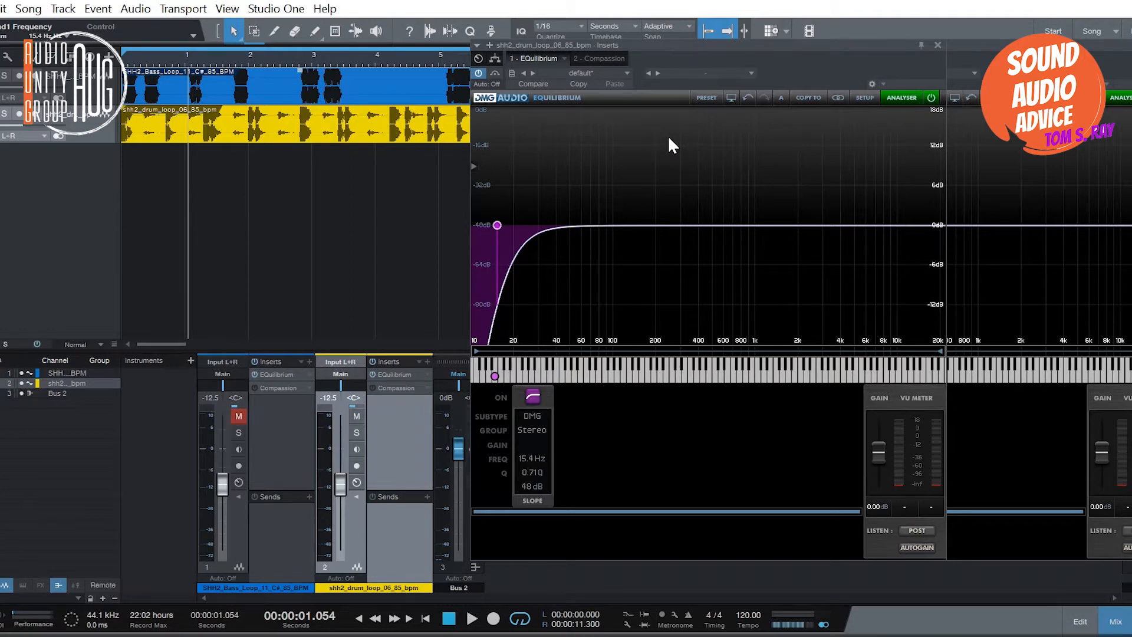
pyautogui.moveTo(699, 47); pyautogui.dragTo(636, 64)
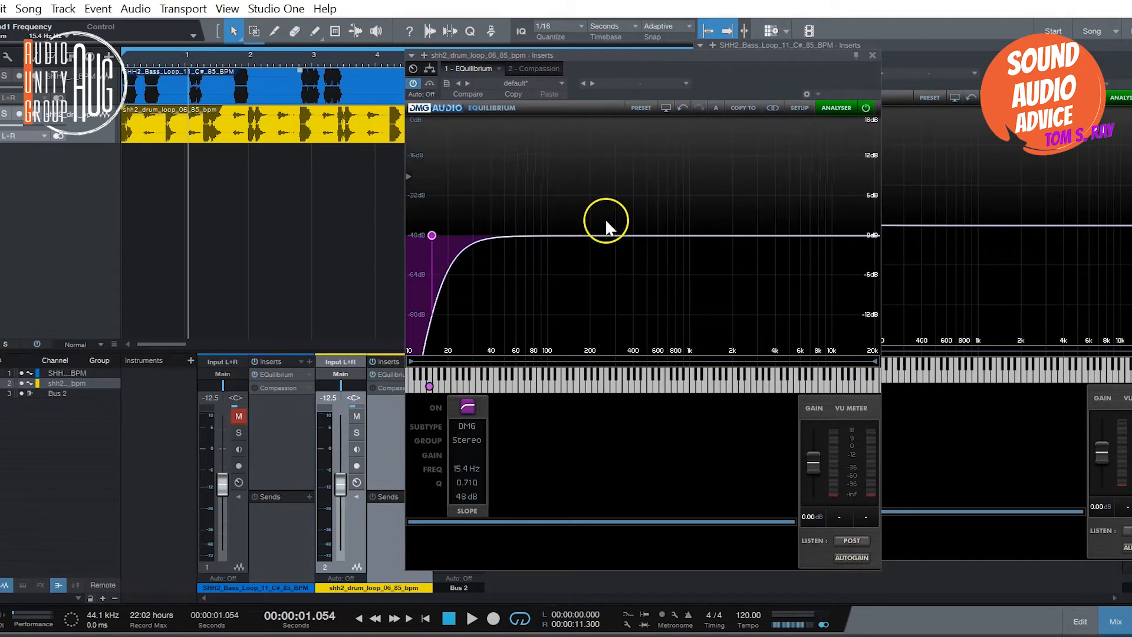
pyautogui.click(551, 241)
pyautogui.press('space')
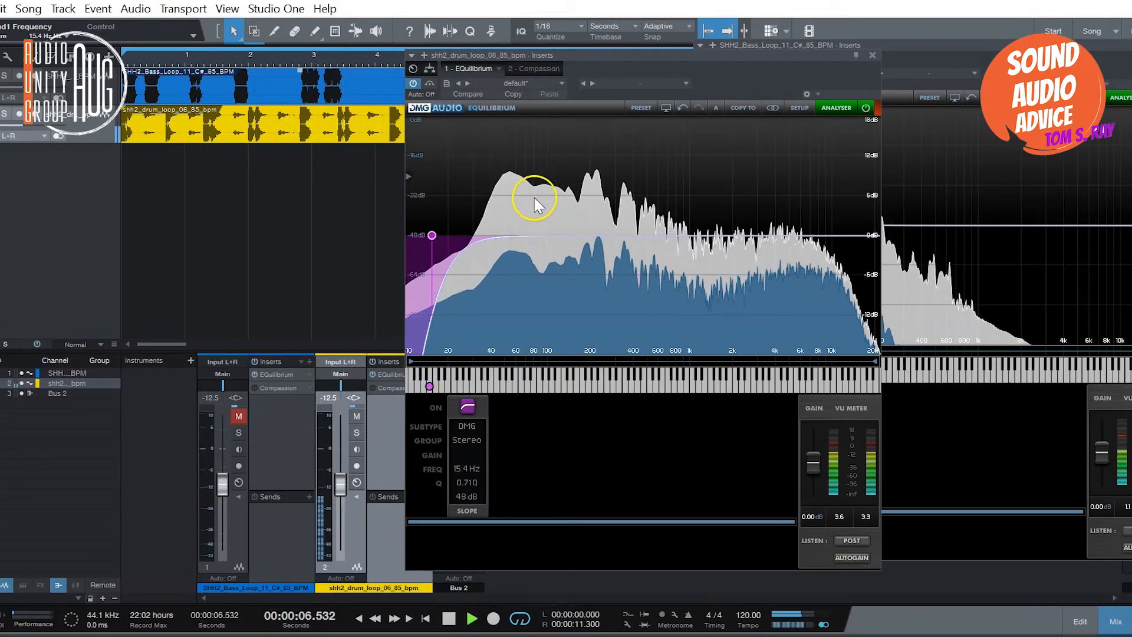
pyautogui.press('space')
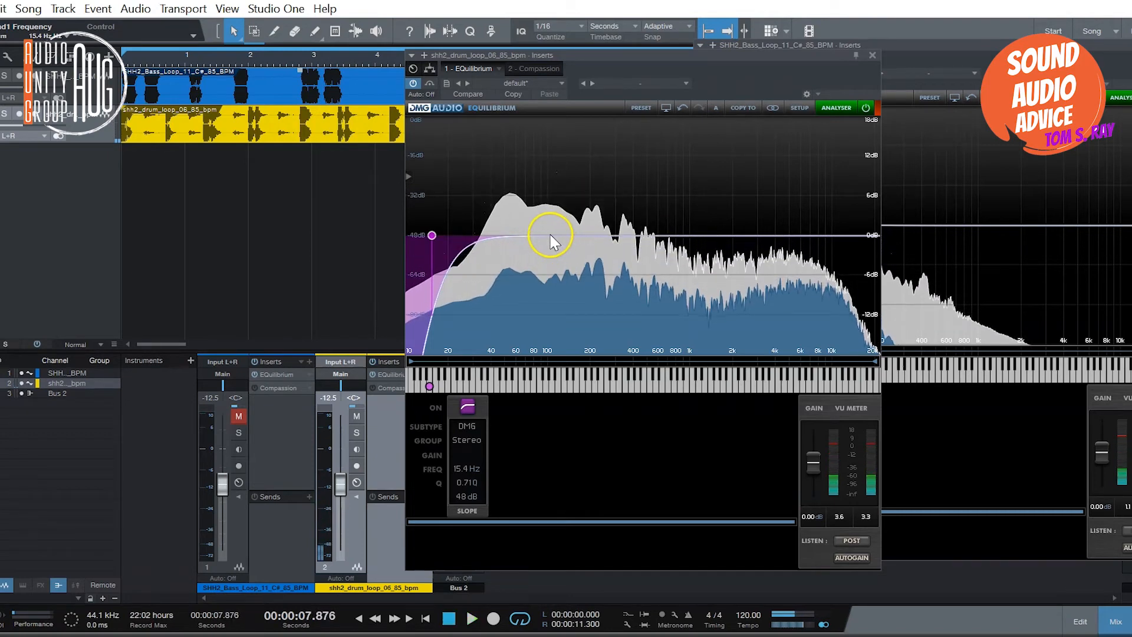
pyautogui.doubleClick(549, 234)
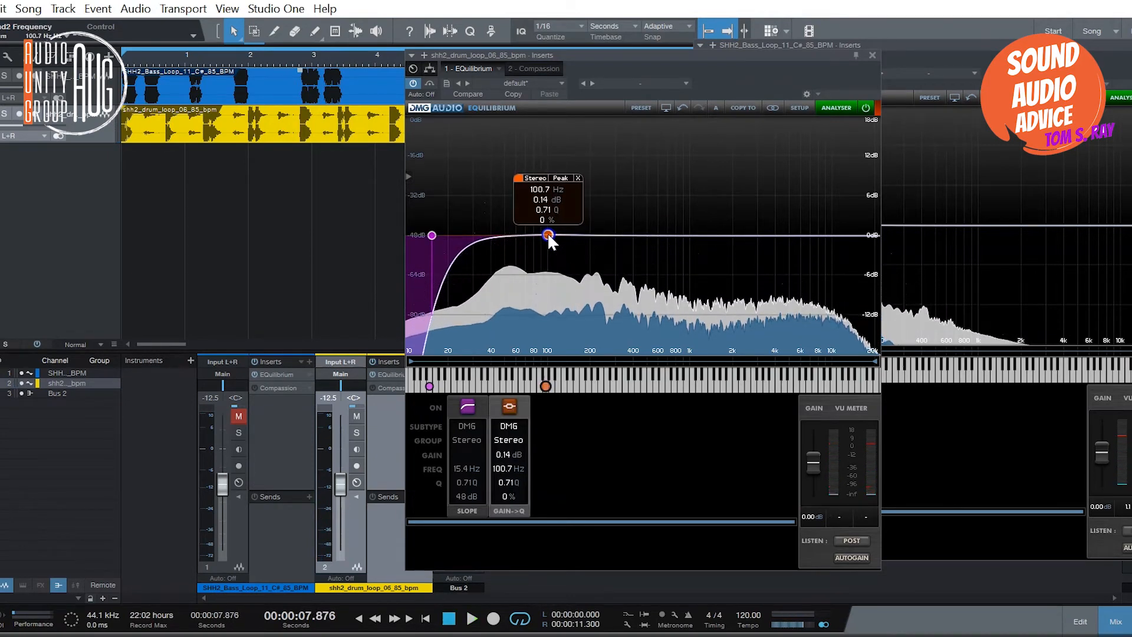
pyautogui.moveTo(548, 234); pyautogui.dragTo(549, 235)
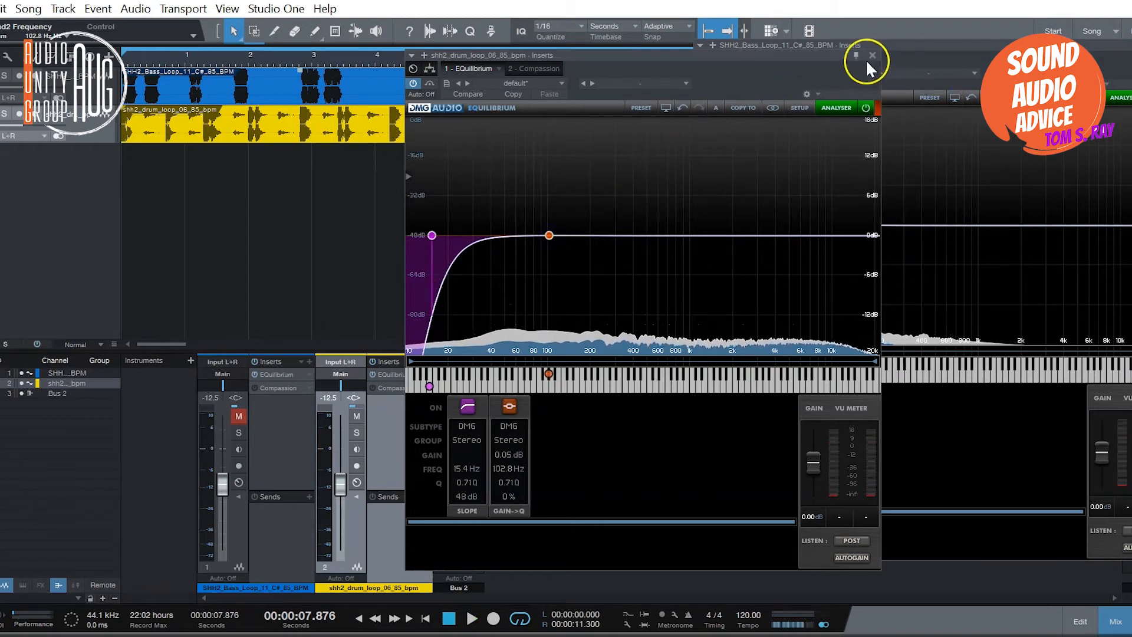
# Arrange the bass and drum equaliser windows side by side, with the bass on the left and the drums on the right
pyautogui.moveTo(799, 54); pyautogui.dragTo(608, 48)
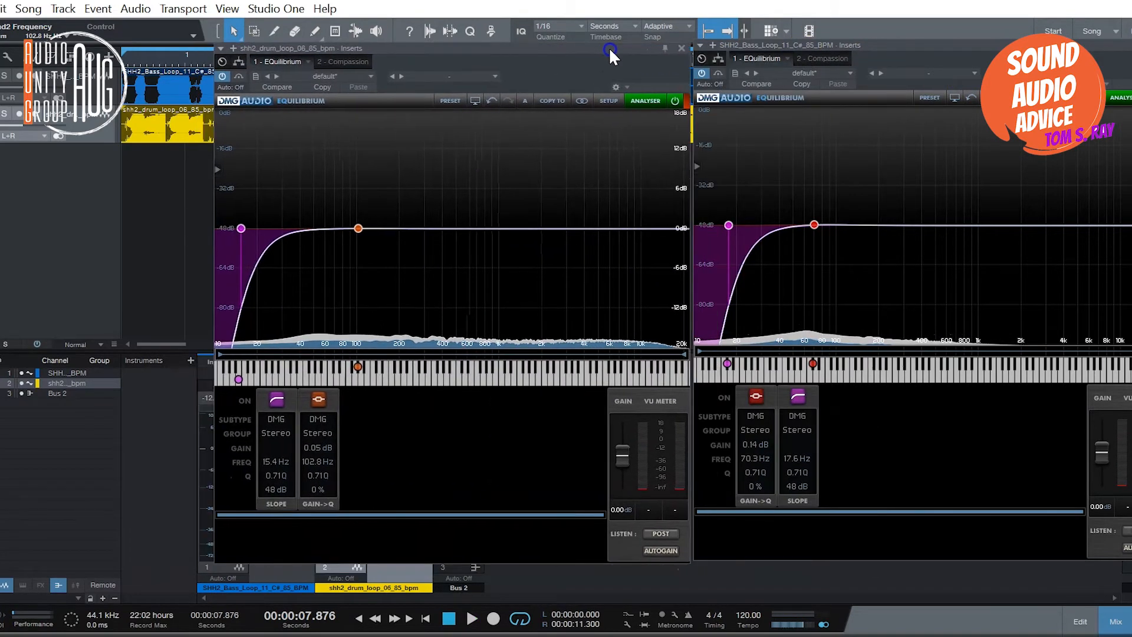
pyautogui.moveTo(769, 44); pyautogui.dragTo(248, 70)
pyautogui.moveTo(353, 53); pyautogui.dragTo(834, 70)
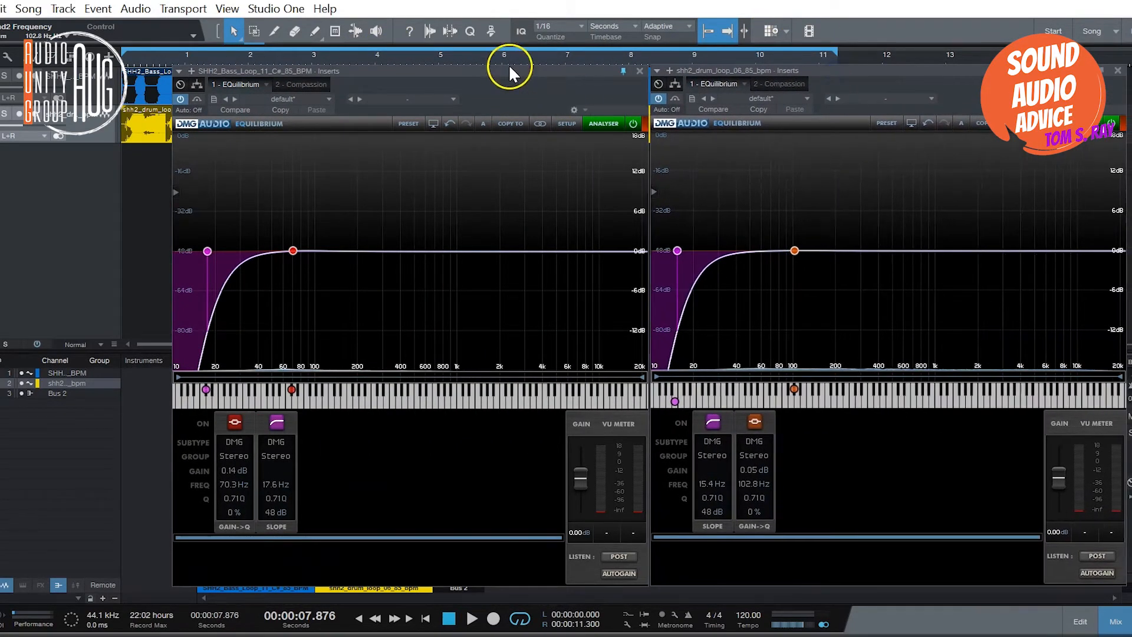
pyautogui.moveTo(509, 64); pyautogui.dragTo(458, 53)
pyautogui.moveTo(729, 72); pyautogui.dragTo(716, 51)
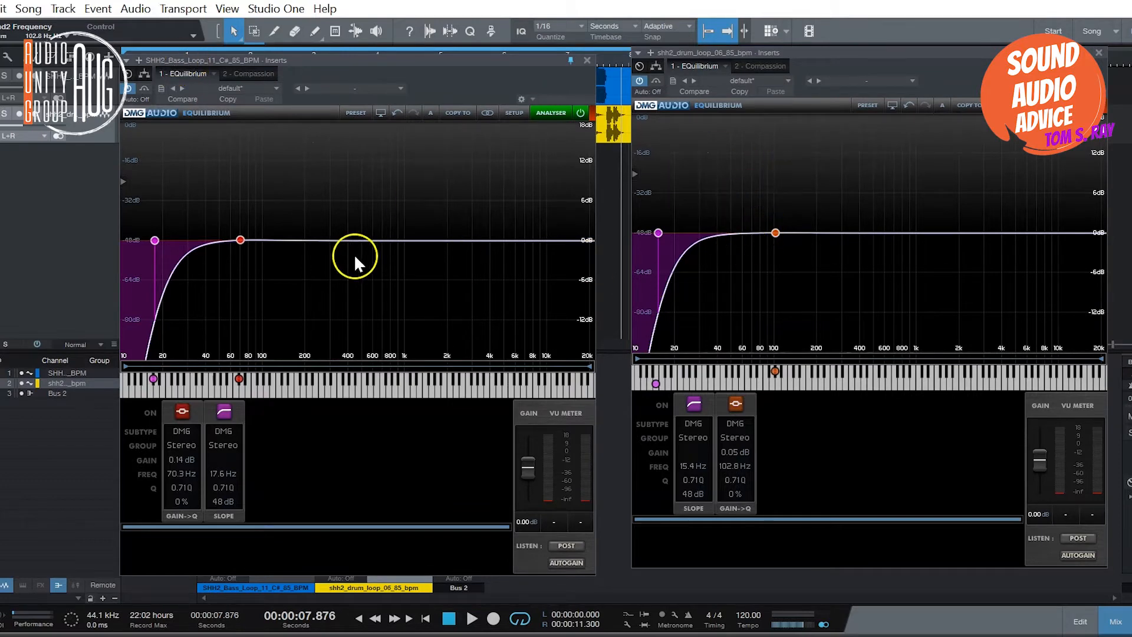
# Add a narrow cut to the drum equaliser at 73.3 Hz with -7.69 dB gain and a Q of 7.59
pyautogui.moveTo(775, 234)
pyautogui.doubleClick(743, 233)
pyautogui.moveTo(746, 232); pyautogui.dragTo(753, 275)
pyautogui.scroll(3, 754, 276)
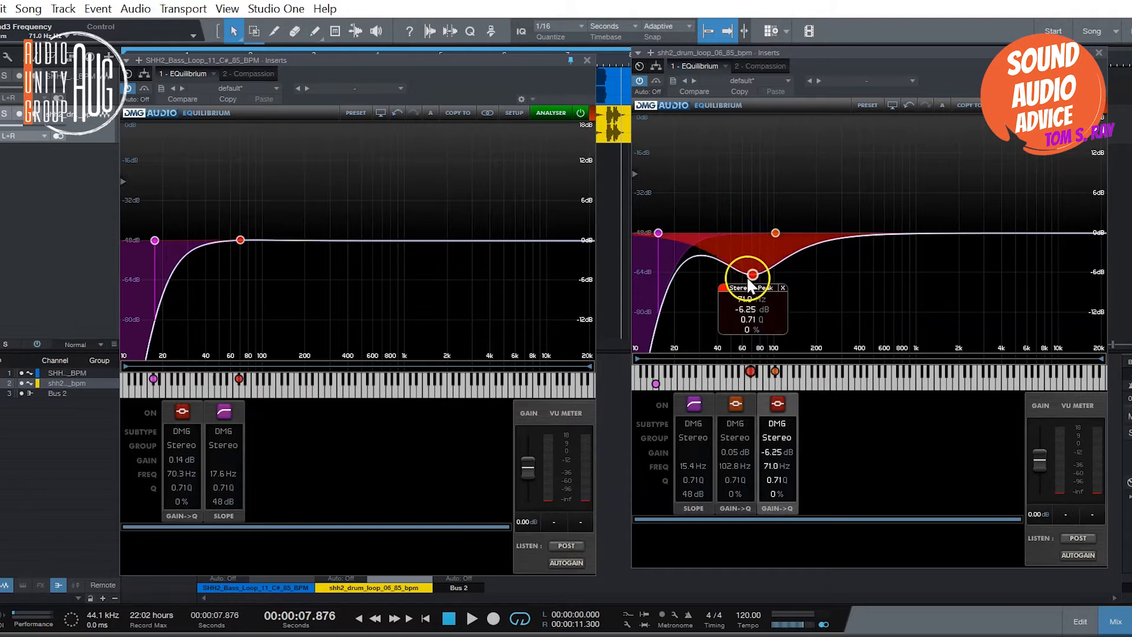
pyautogui.scroll(8, 754, 276)
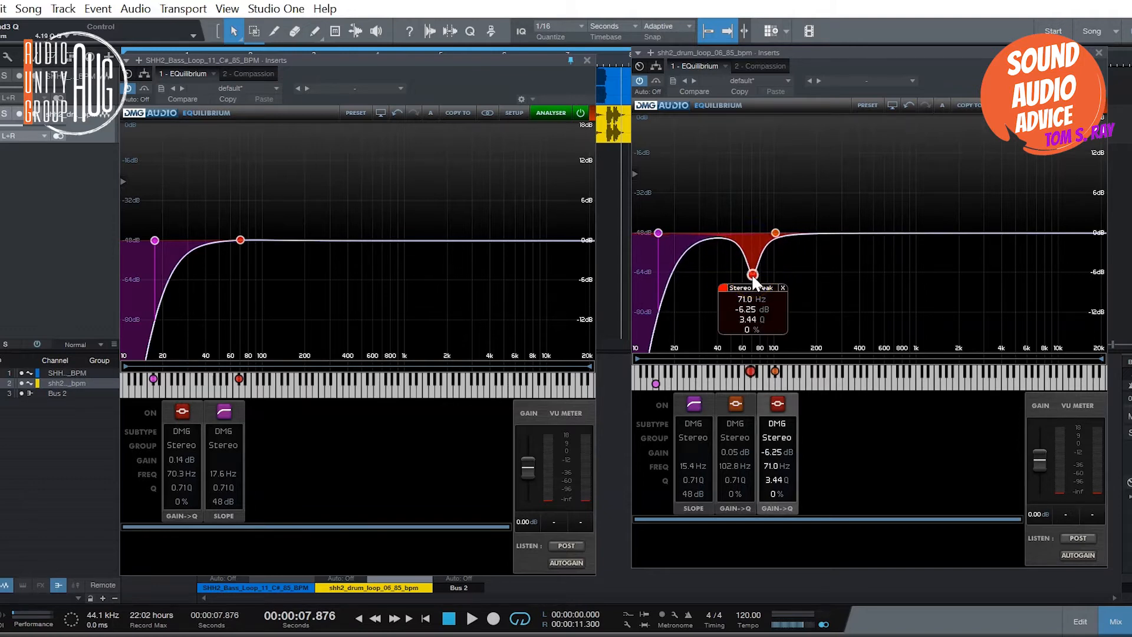
pyautogui.scroll(5, 754, 281)
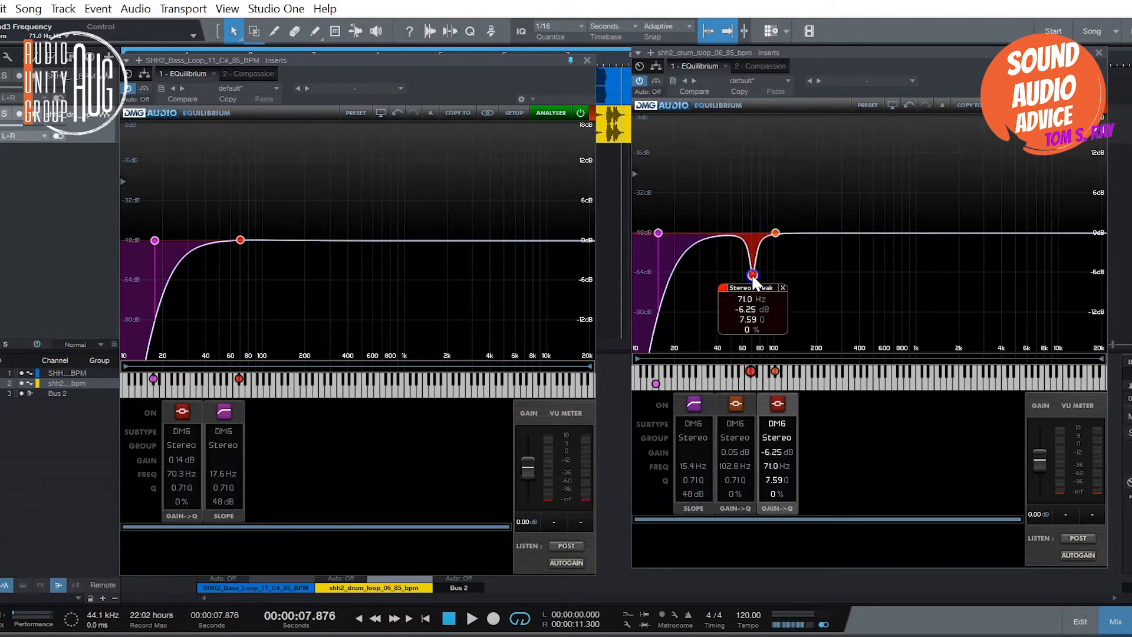
pyautogui.moveTo(754, 278); pyautogui.dragTo(754, 283)
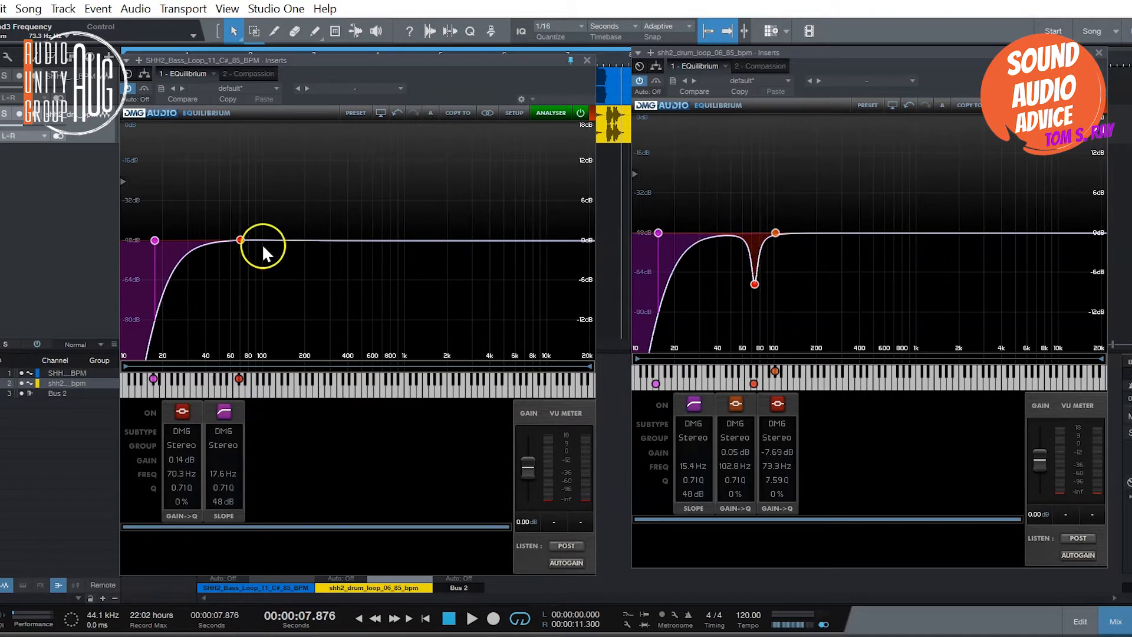
# Boost the bass peak band by 1.29 dB at 72.5 Hz with a Q of 1.05, and set the drums' 102.8 Hz band to 0.14 dB
pyautogui.moveTo(249, 240)
pyautogui.moveTo(239, 236); pyautogui.dragTo(242, 229)
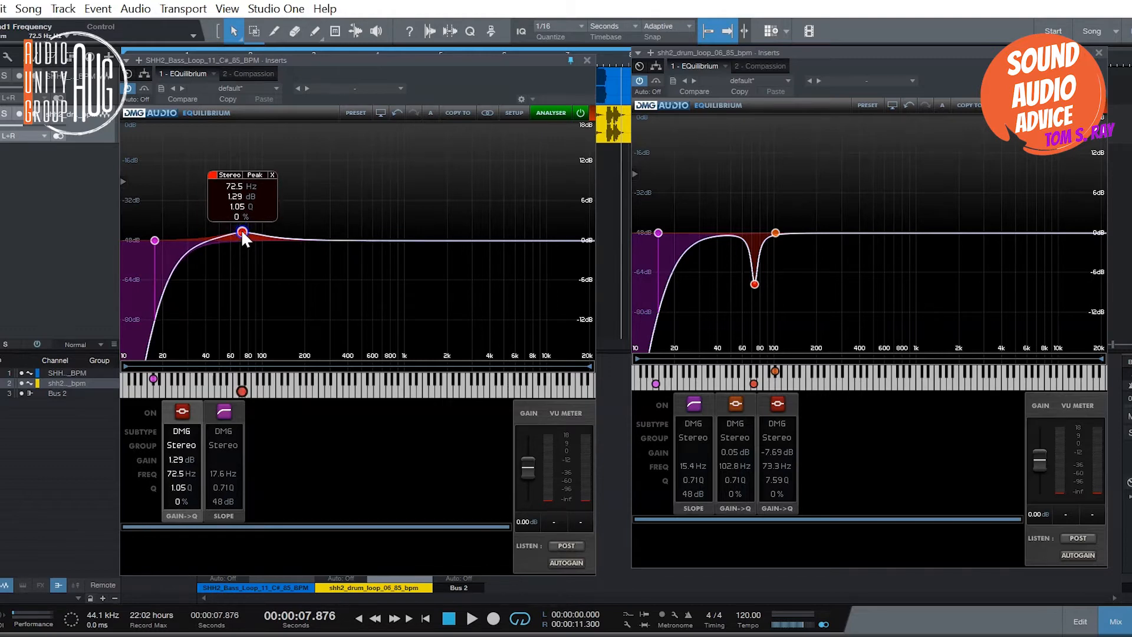
pyautogui.moveTo(778, 235)
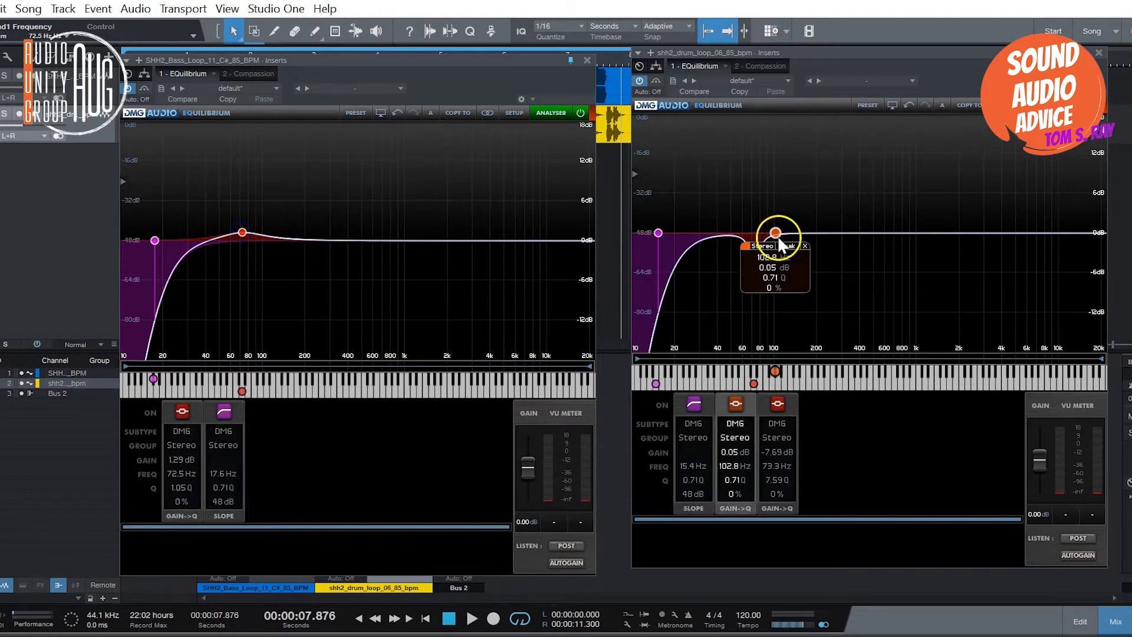
pyautogui.moveTo(779, 235); pyautogui.dragTo(777, 232)
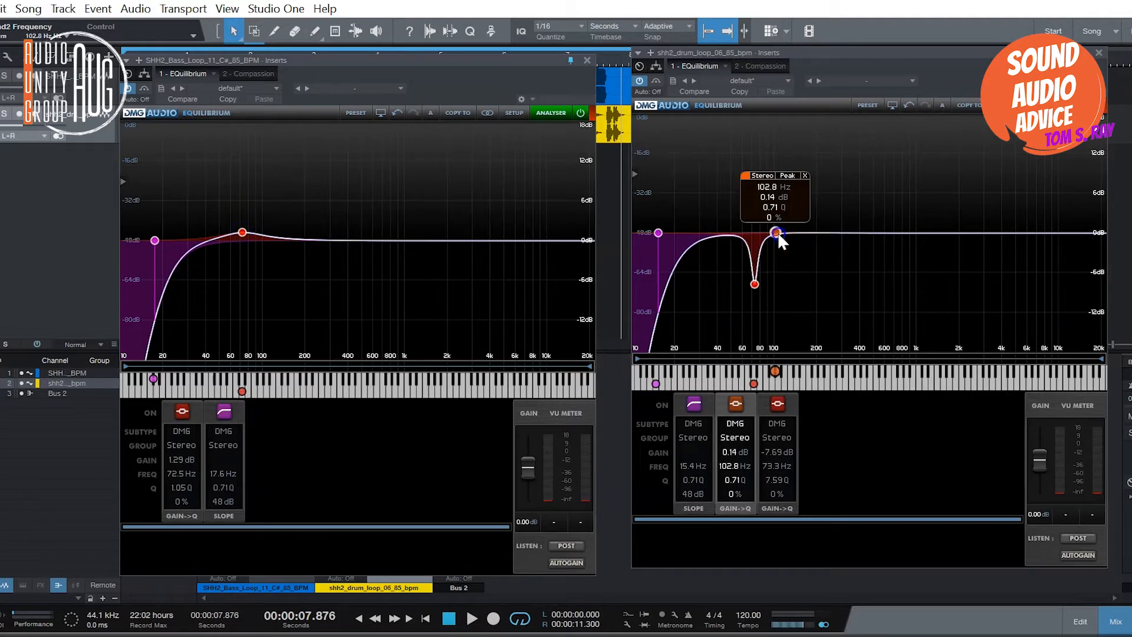
# Add a cut to the bass equaliser at 100.7 Hz with -5.30 dB gain and a Q of 4.19
pyautogui.click(394, 222)
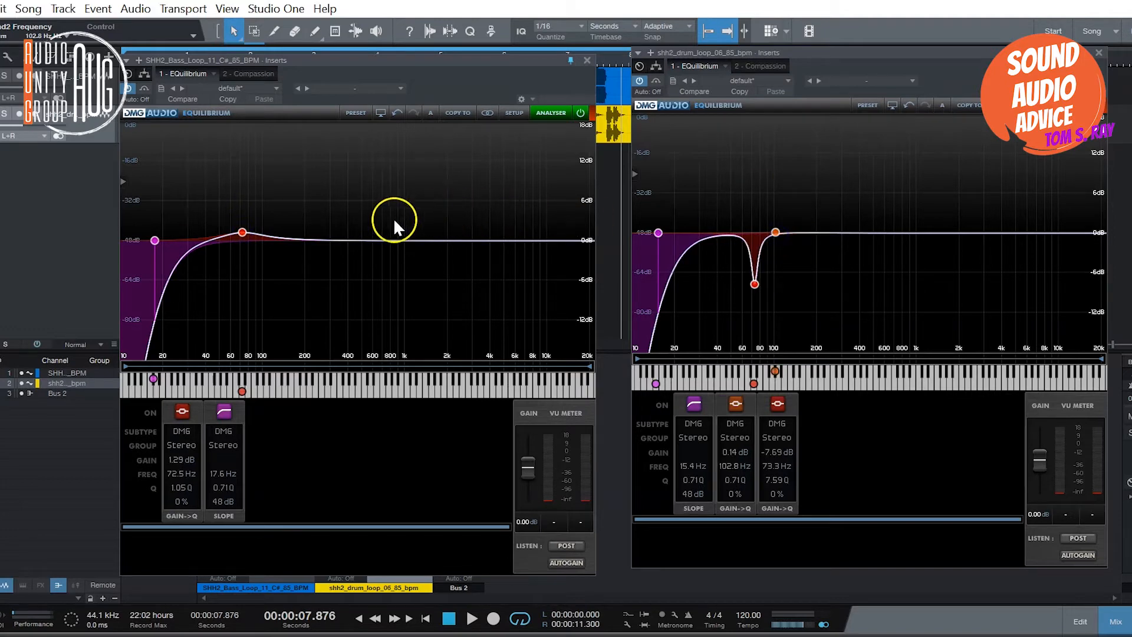
pyautogui.doubleClick(282, 236)
pyautogui.moveTo(281, 236); pyautogui.dragTo(263, 276)
pyautogui.scroll(6, 265, 276)
pyautogui.scroll(3, 263, 276)
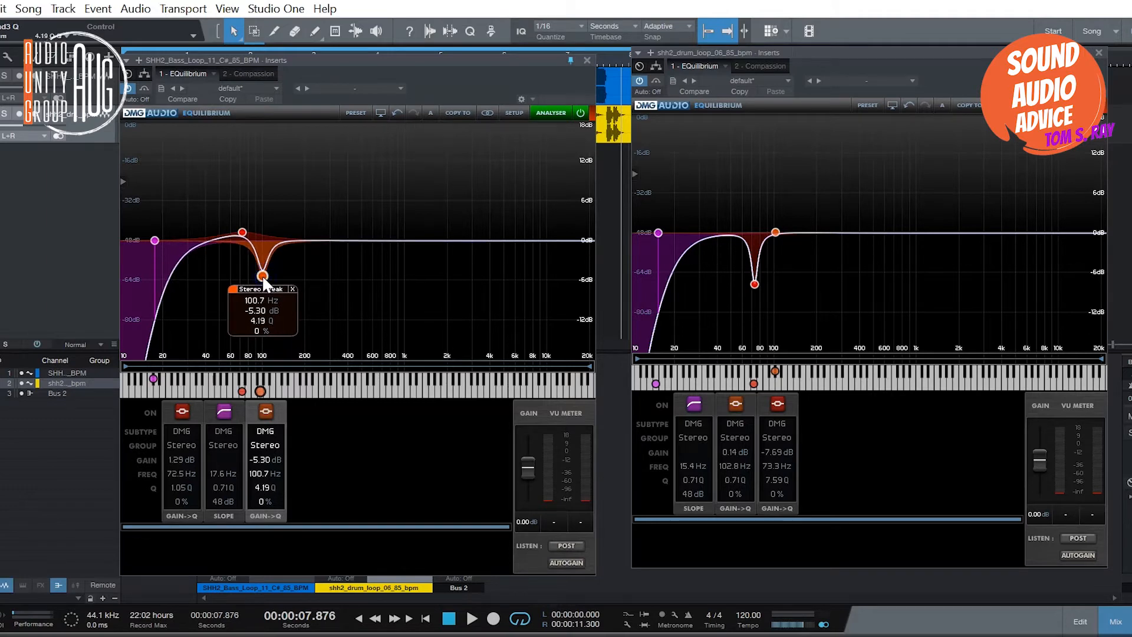
pyautogui.click(257, 271)
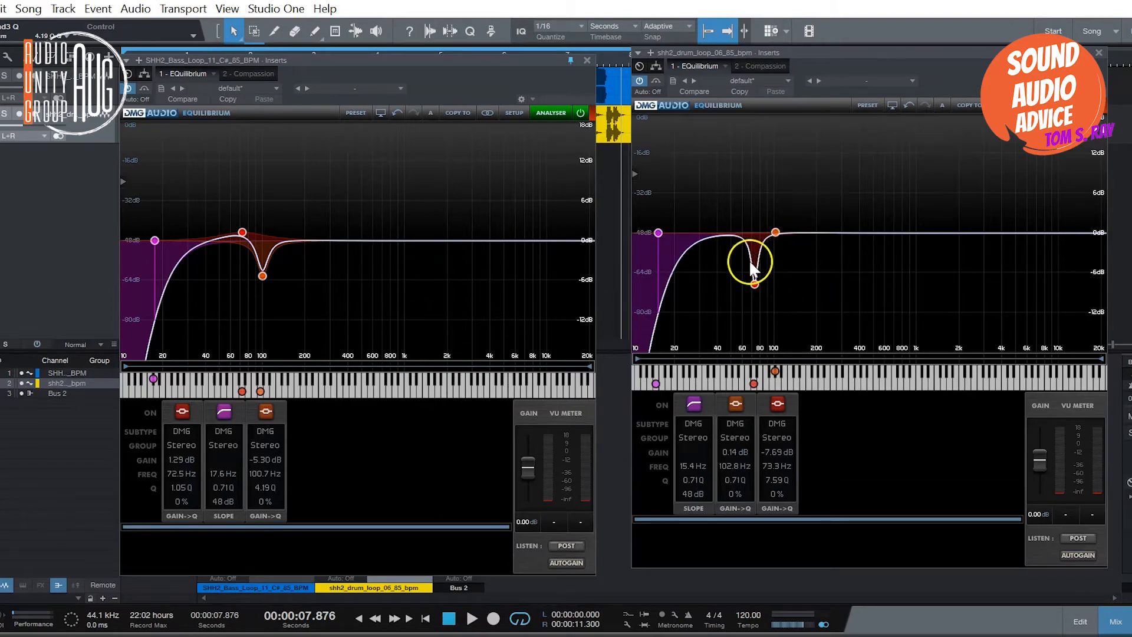
# Move both equaliser windows clear of the mixer channels, keeping the low-frequency curves of both in view
pyautogui.moveTo(475, 61); pyautogui.dragTo(901, 29)
pyautogui.moveTo(778, 52); pyautogui.dragTo(686, 51)
pyautogui.moveTo(1069, 43); pyautogui.dragTo(1039, 45)
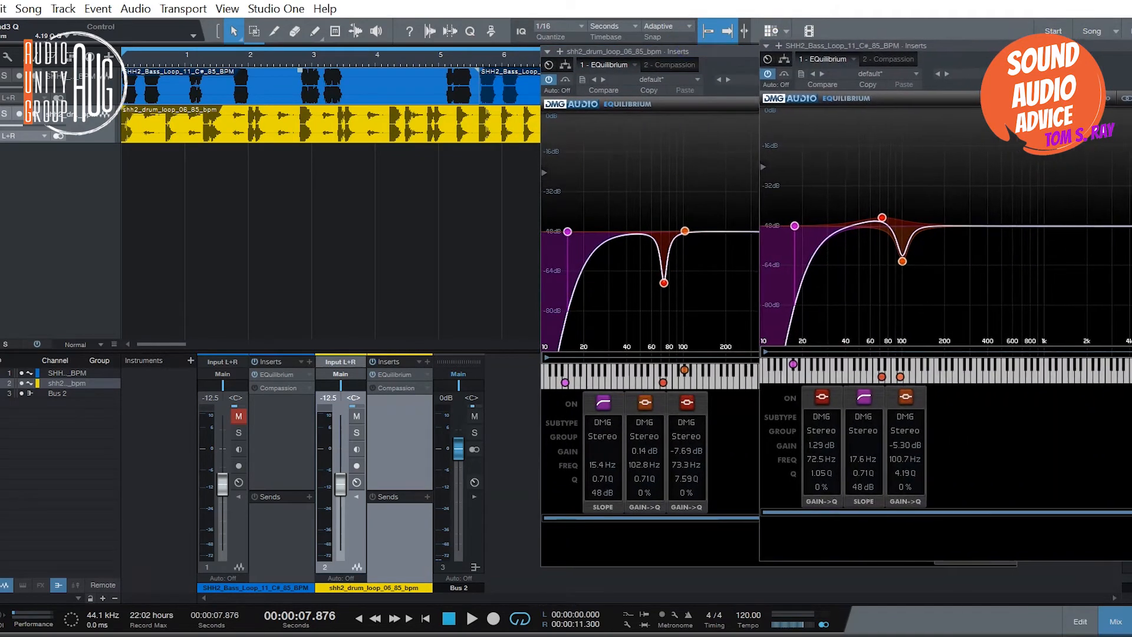
# Boost the drum equaliser's upper peak band by 2.34 dB at 108.2 Hz with a Q of 1.05
pyautogui.click(907, 264)
pyautogui.moveTo(684, 230); pyautogui.dragTo(688, 216)
pyautogui.scroll(3, 688, 216)
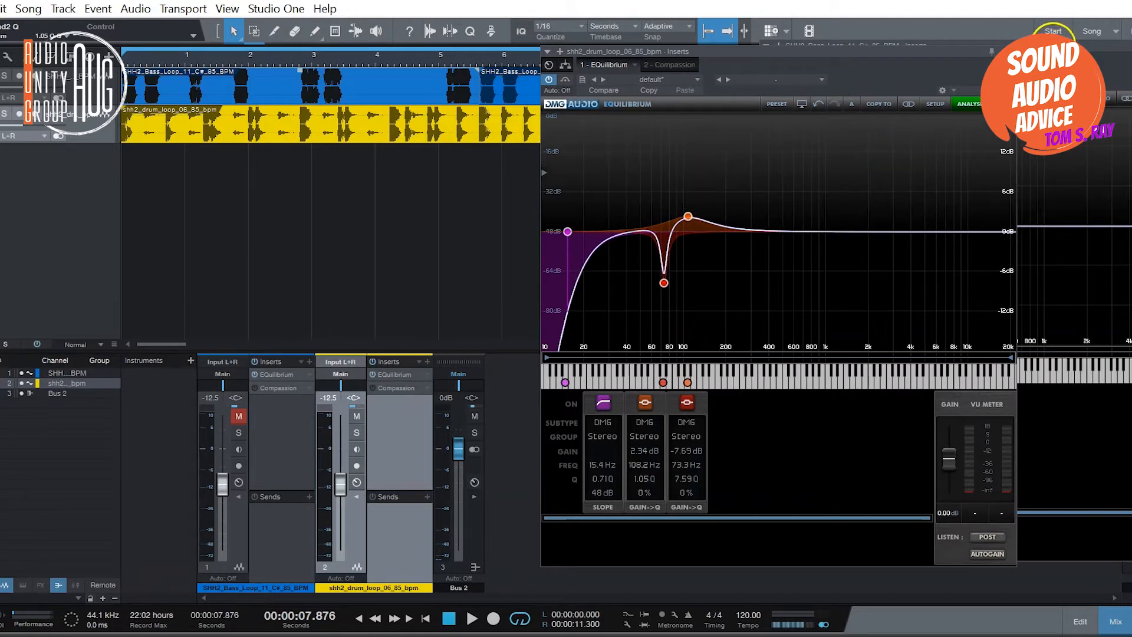
# Bring the bass equaliser window to the front and place it beside the drum equaliser so both curves are in view
pyautogui.click(1054, 47)
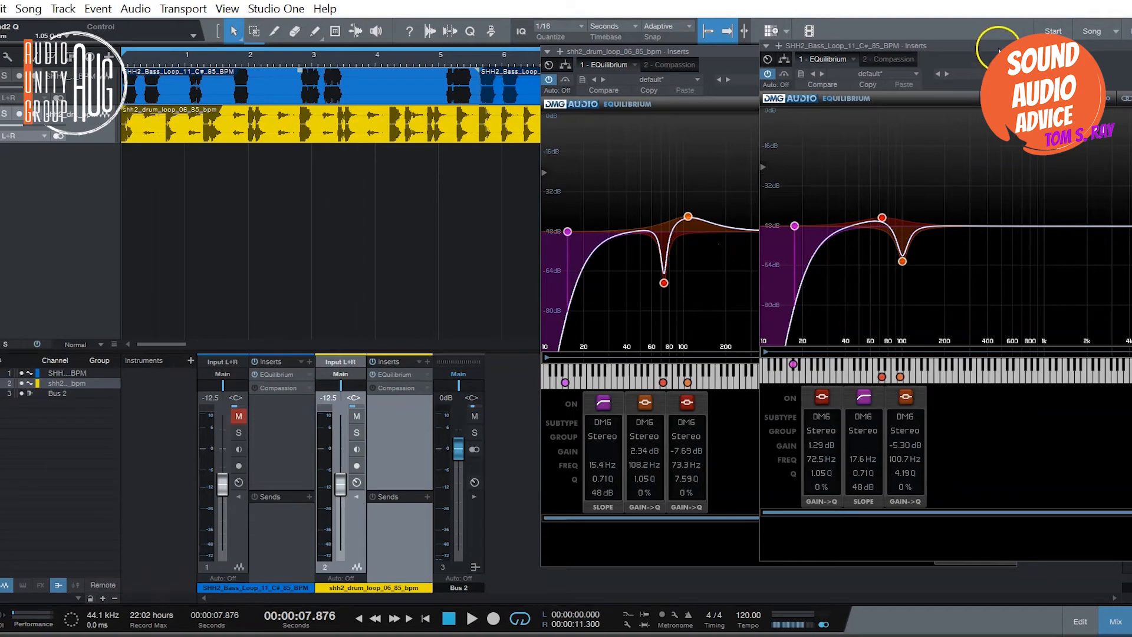
pyautogui.moveTo(1000, 47); pyautogui.dragTo(298, 47)
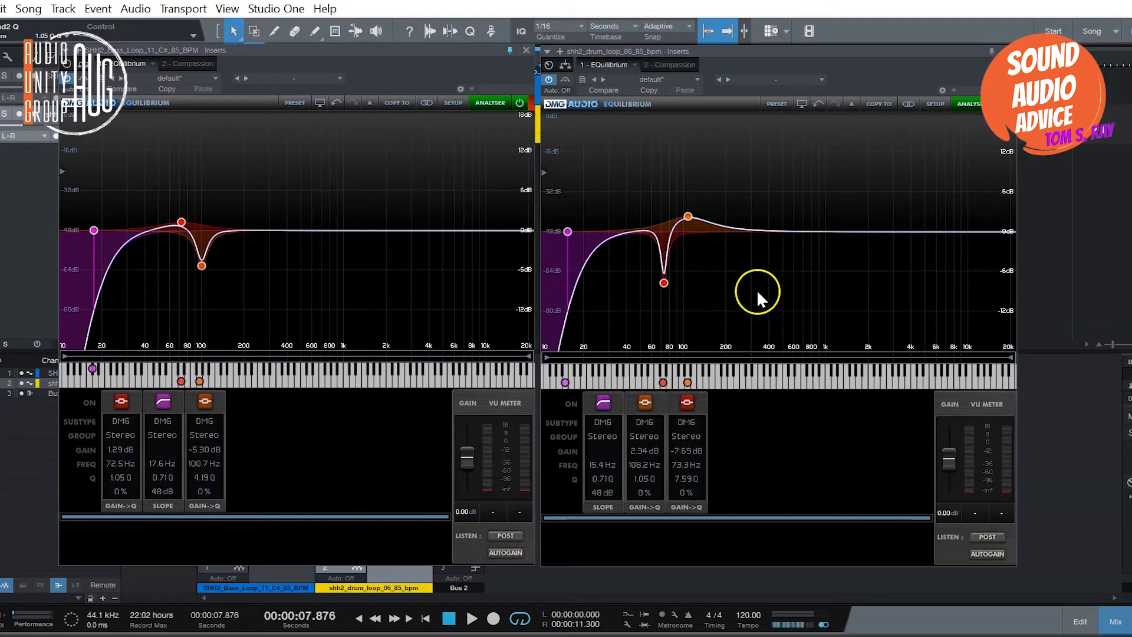
pyautogui.moveTo(454, 50); pyautogui.dragTo(455, 45)
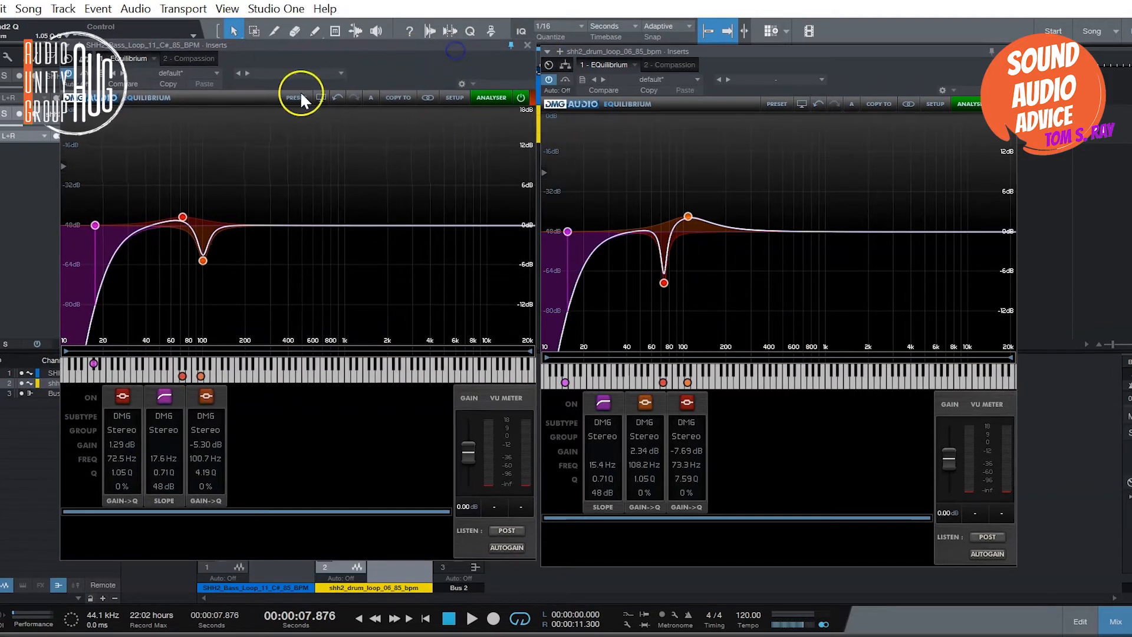
# Compare the opposing peak bands of both equalisers, and boost the bass peak band by 1.67 dB at 71.8 Hz
pyautogui.click(203, 260)
pyautogui.click(688, 217)
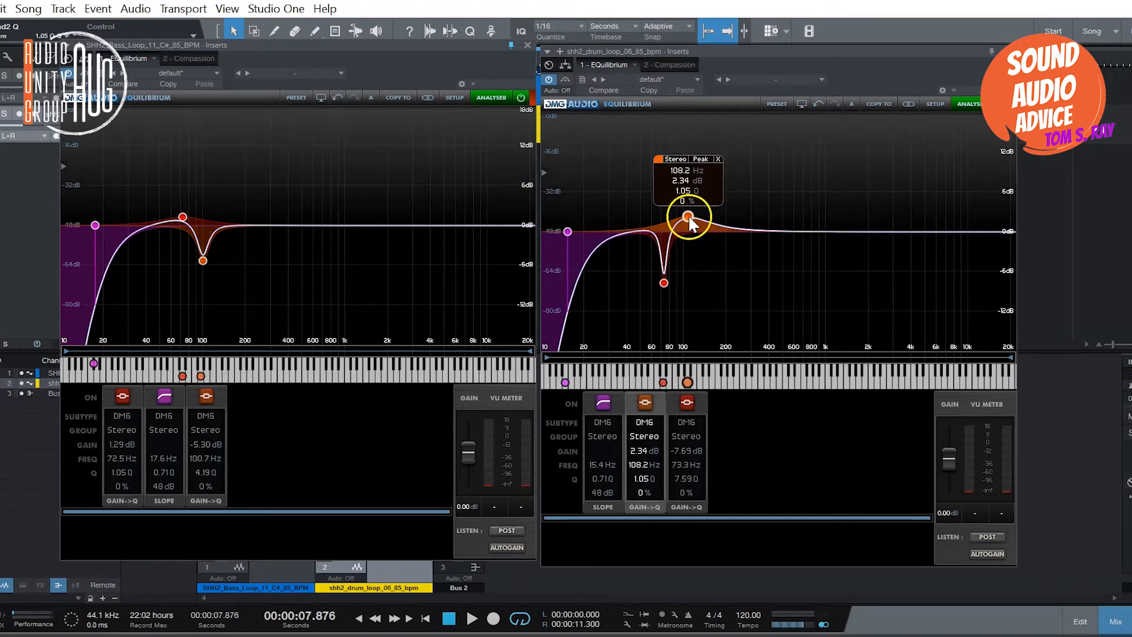
pyautogui.click(635, 277)
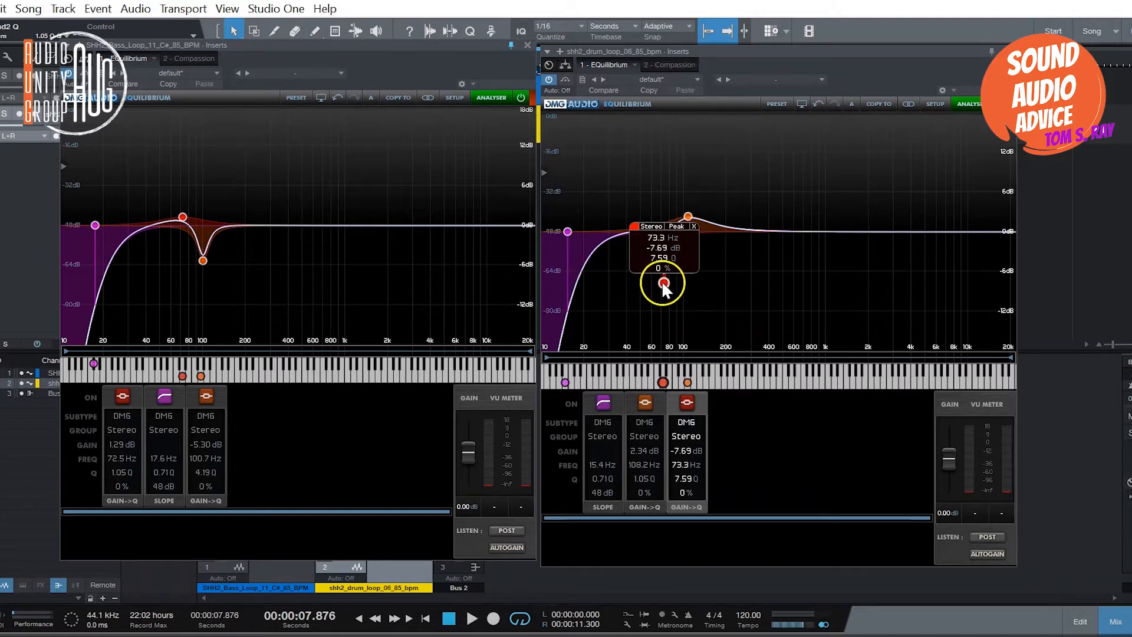
pyautogui.click(184, 218)
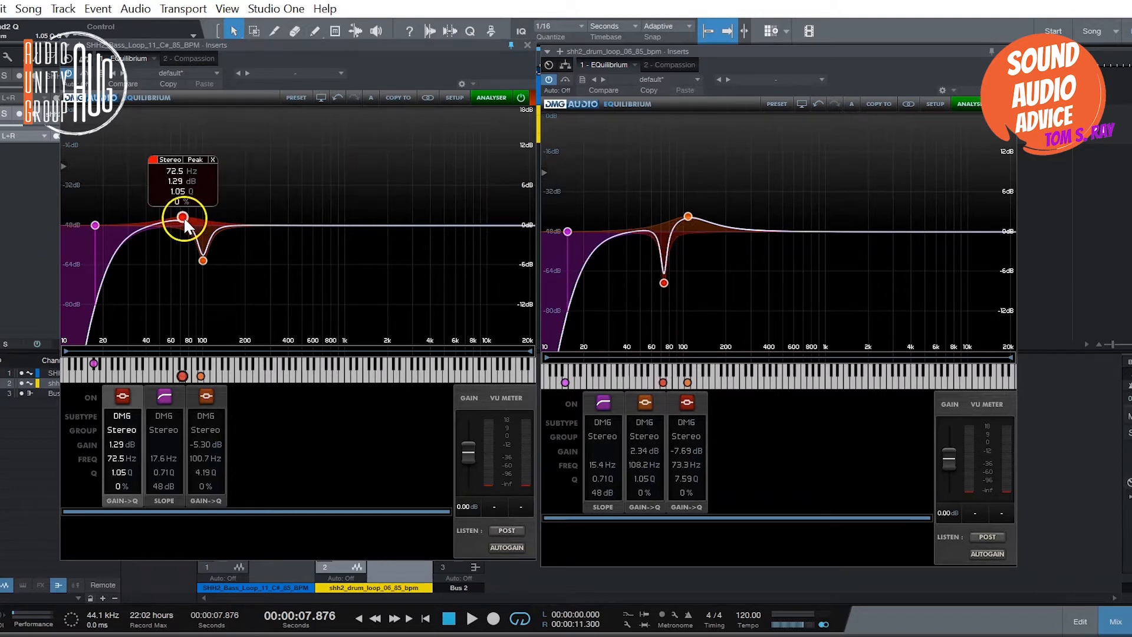
pyautogui.moveTo(183, 217); pyautogui.dragTo(183, 214)
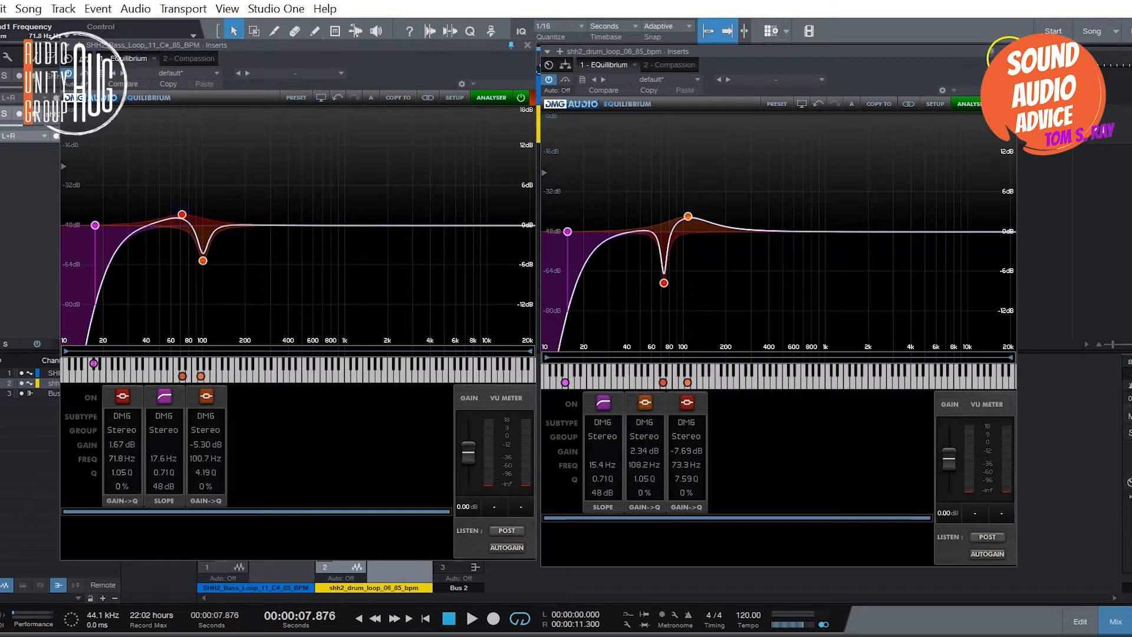
# Close both equaliser windows and audition the unmuted bass loop together with the drums from the start of the song
pyautogui.click(1008, 52)
pyautogui.click(528, 45)
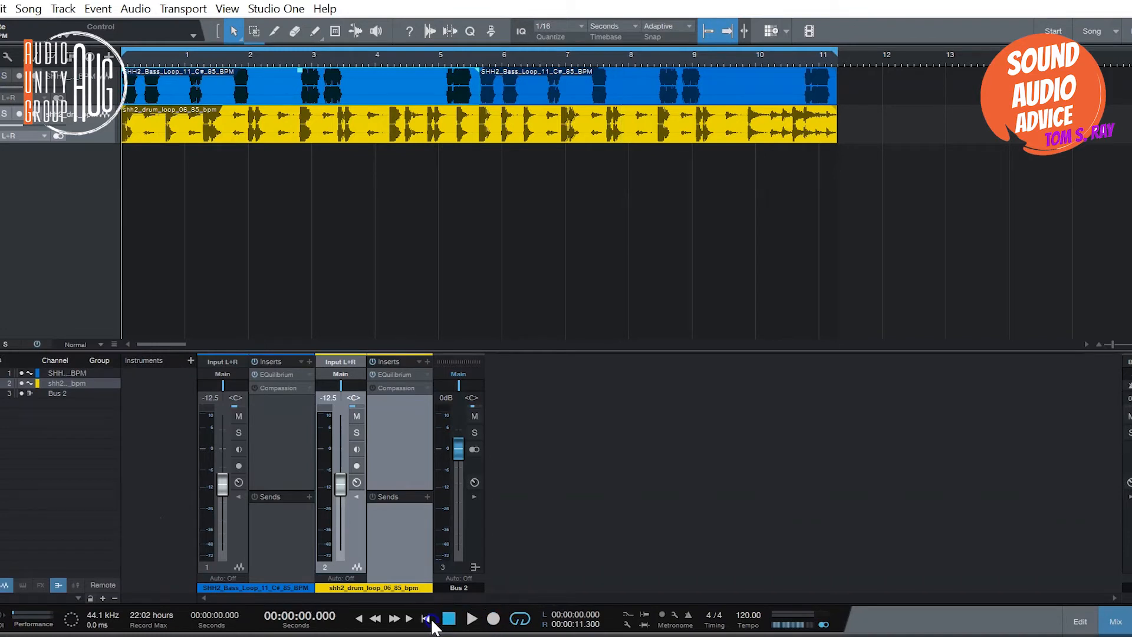
pyautogui.press('space')
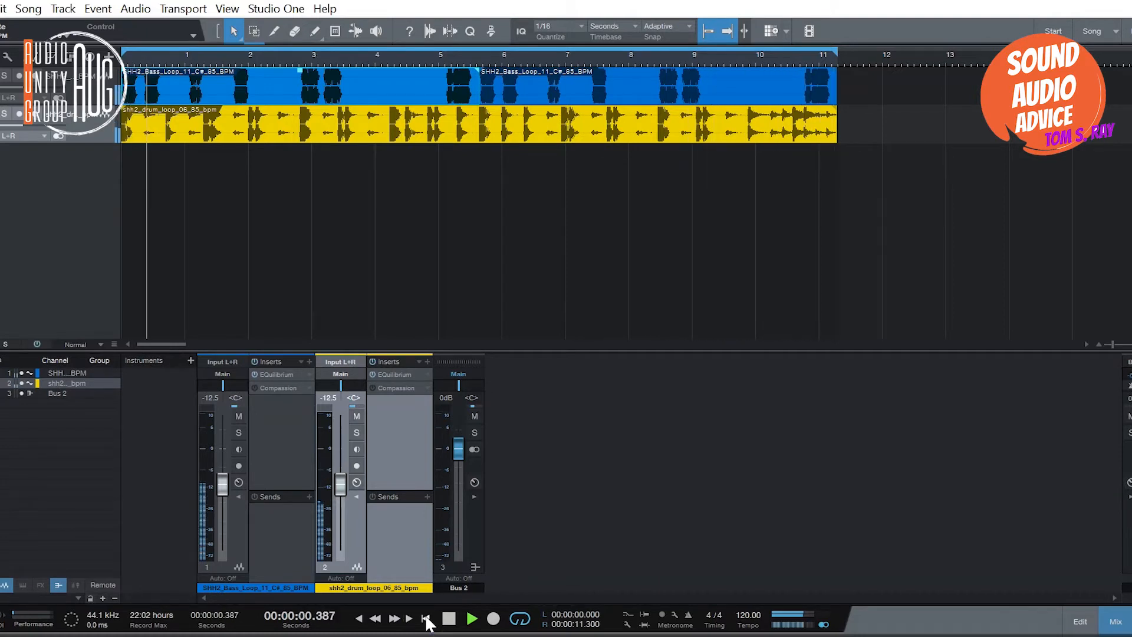
pyautogui.click(433, 597)
# Open the Compassion compressor on the bass channel and set its ratio to 3.06:1
pyautogui.click(277, 388)
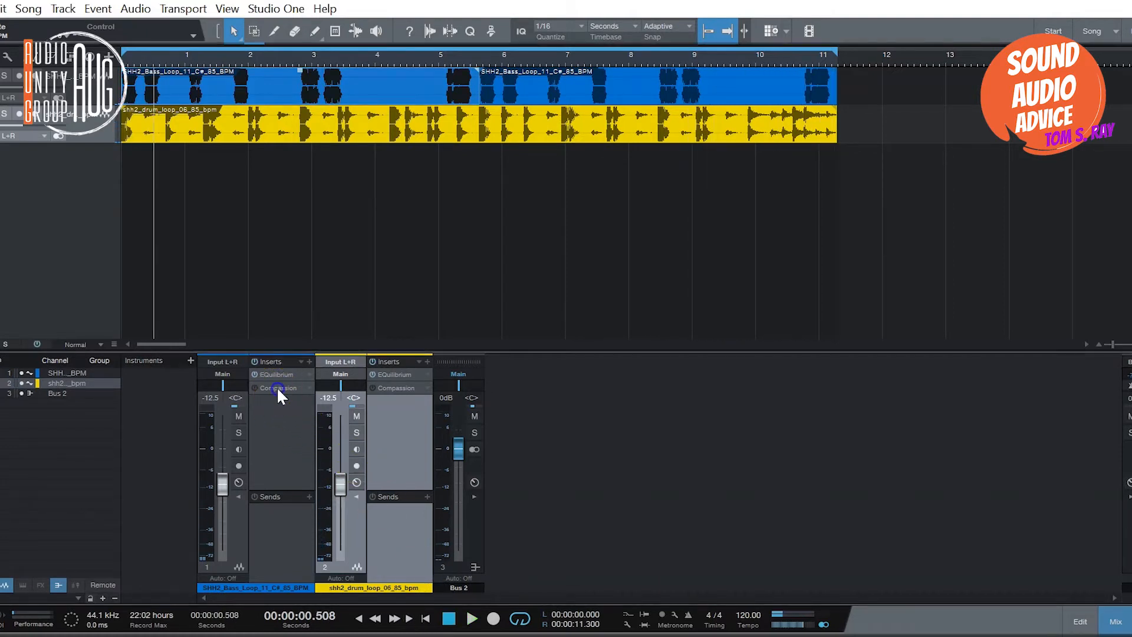
pyautogui.click(306, 335)
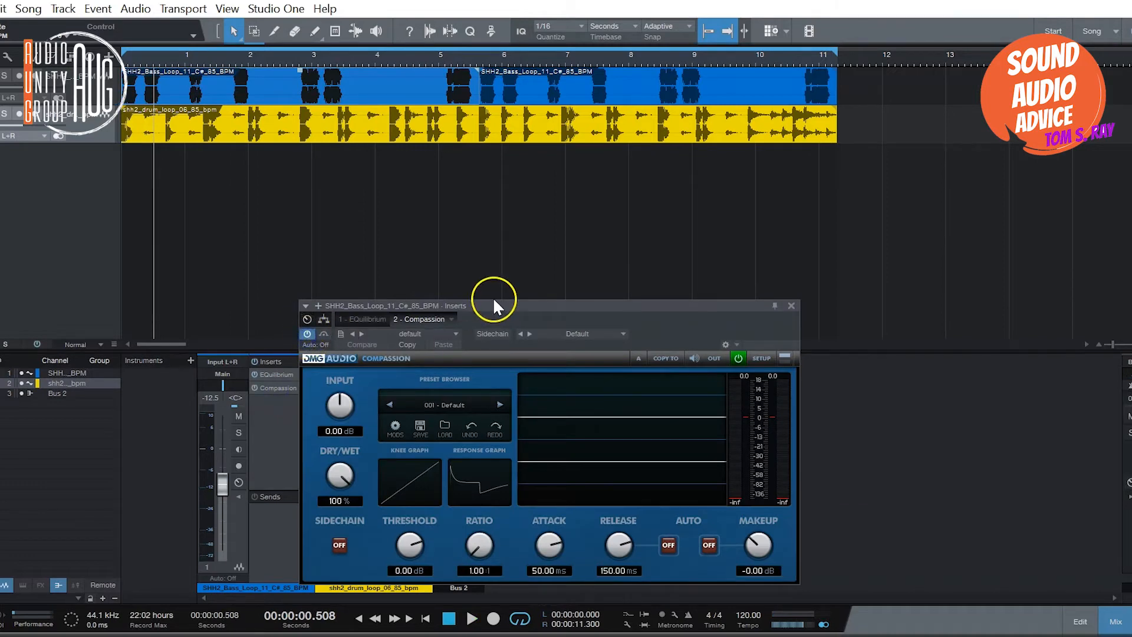
pyautogui.moveTo(495, 306); pyautogui.dragTo(464, 167)
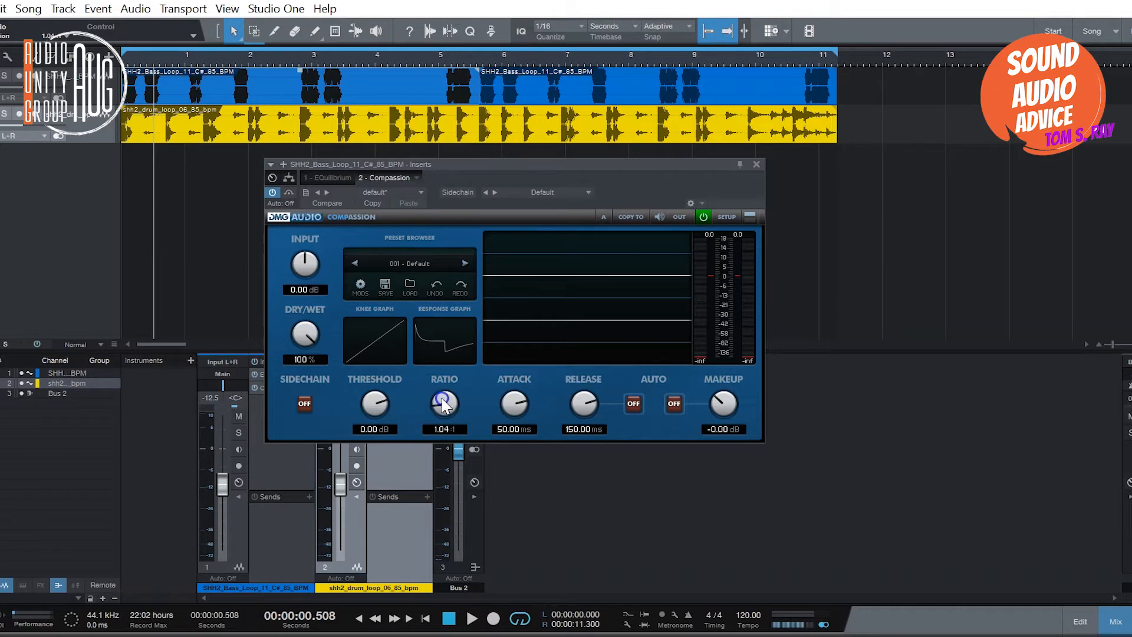
pyautogui.moveTo(441, 407); pyautogui.dragTo(443, 396)
pyautogui.moveTo(438, 338); pyautogui.dragTo(439, 335)
pyautogui.moveTo(521, 158); pyautogui.dragTo(509, 154)
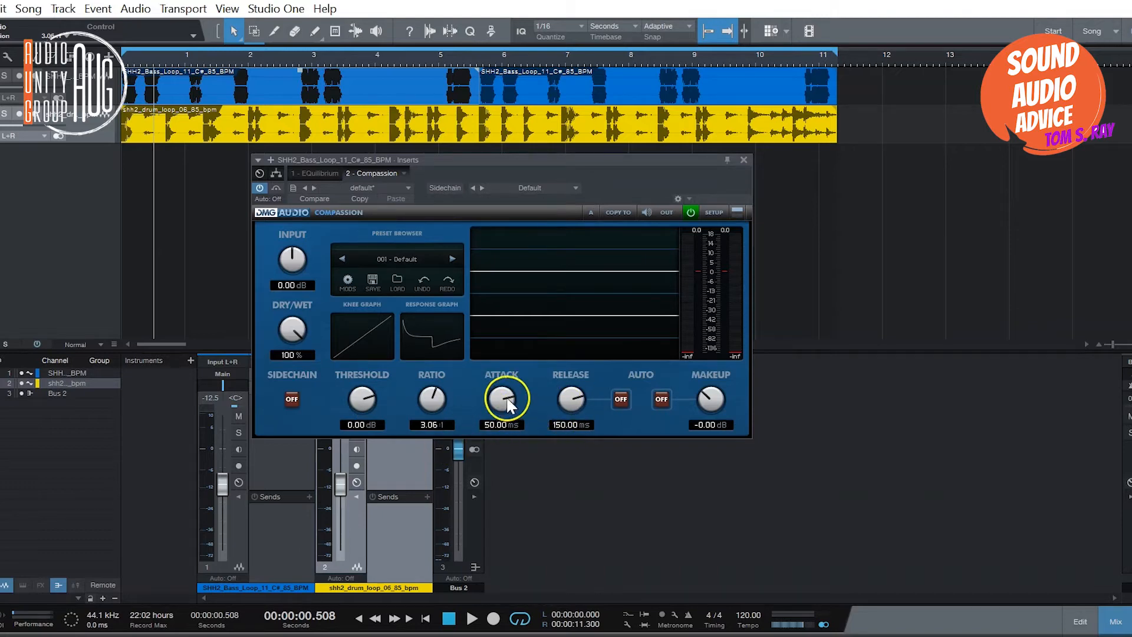
# Lower the bass compressor's threshold to -14.56 dB during playback and listen to the gain reduction
pyautogui.press('space')
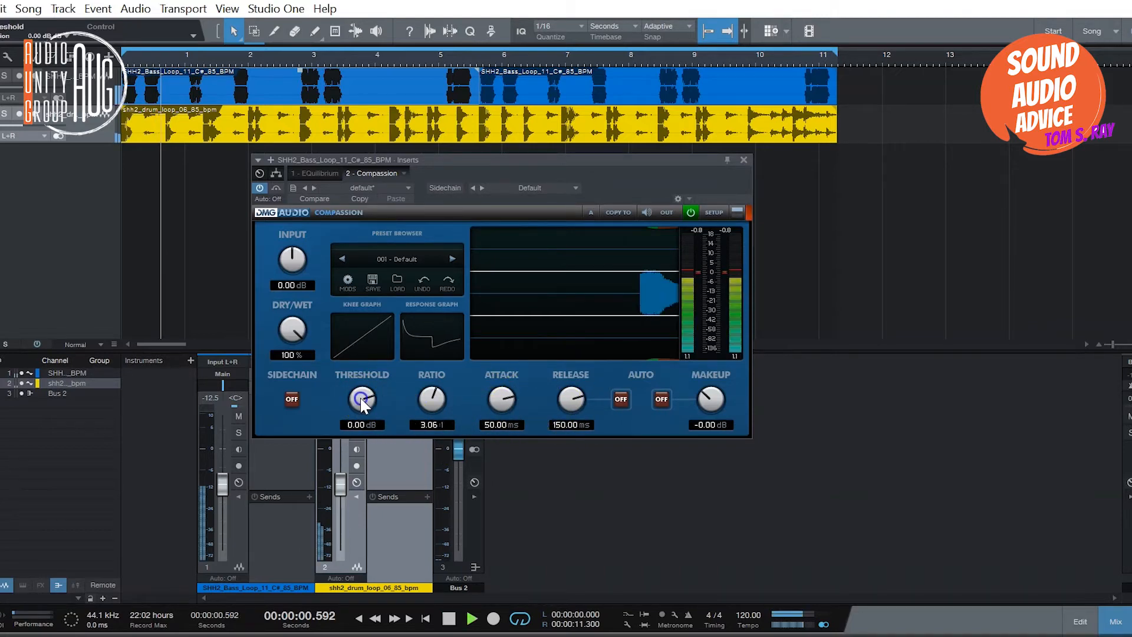
pyautogui.moveTo(361, 405); pyautogui.dragTo(363, 419)
pyautogui.press('space')
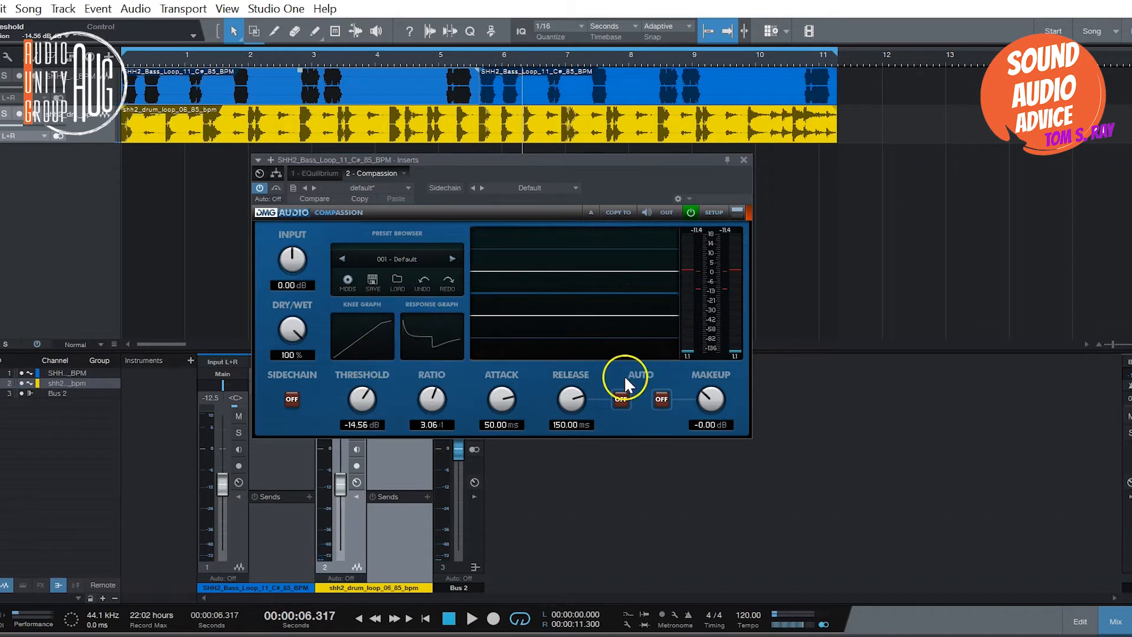
pyautogui.press('space')
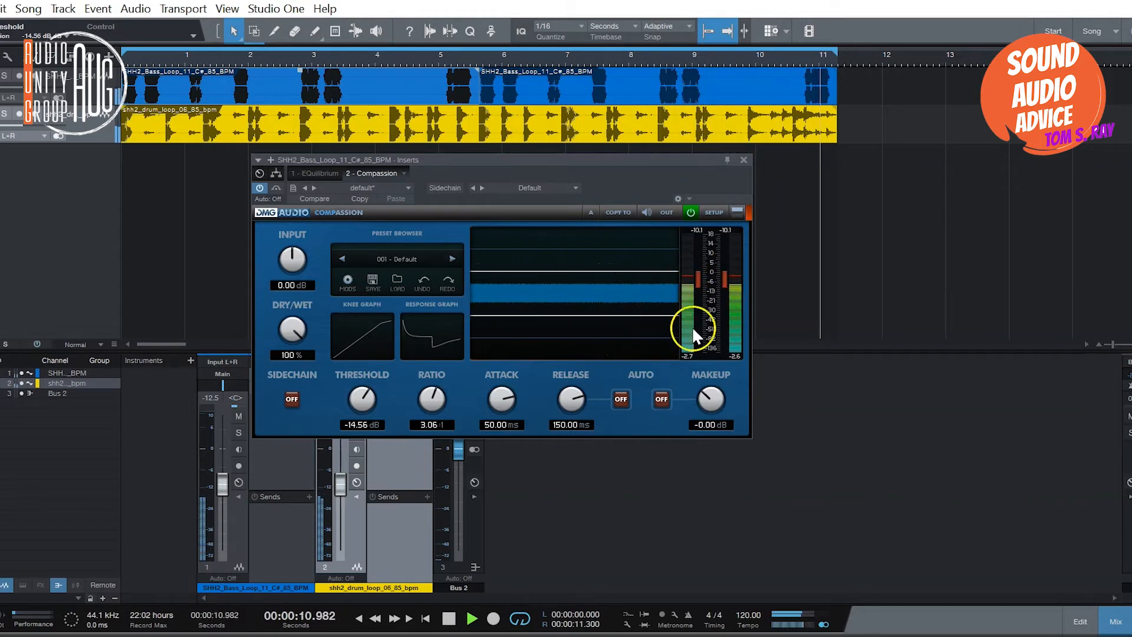
pyautogui.press('space')
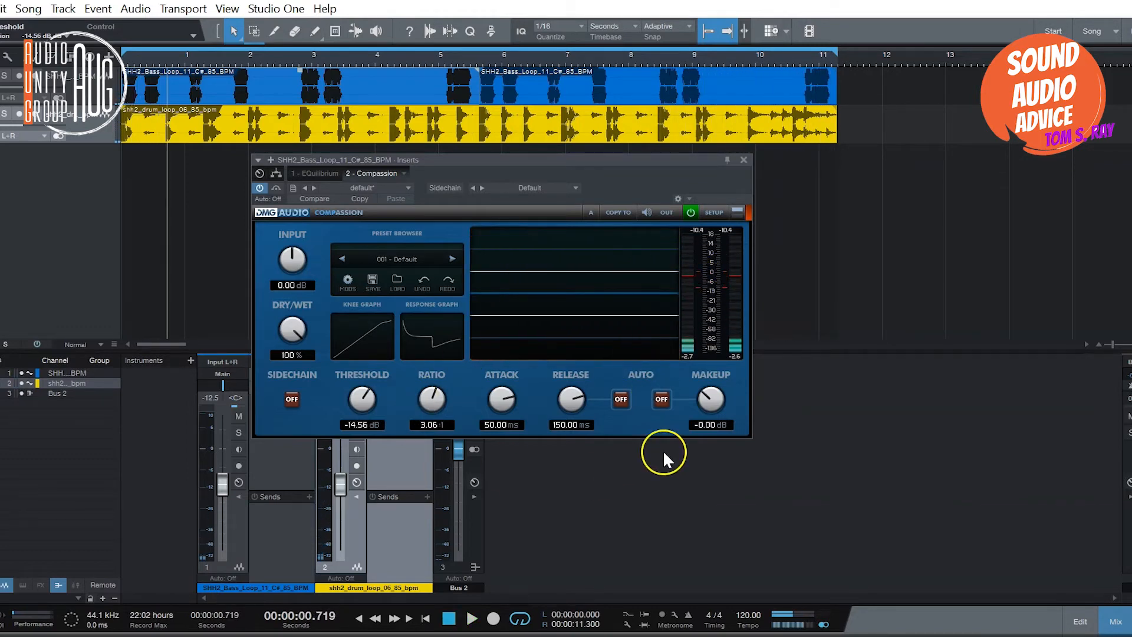
# Raise the bass compressor's makeup gain to 11.16 dB while the loops play
pyautogui.moveTo(709, 403); pyautogui.dragTo(709, 399)
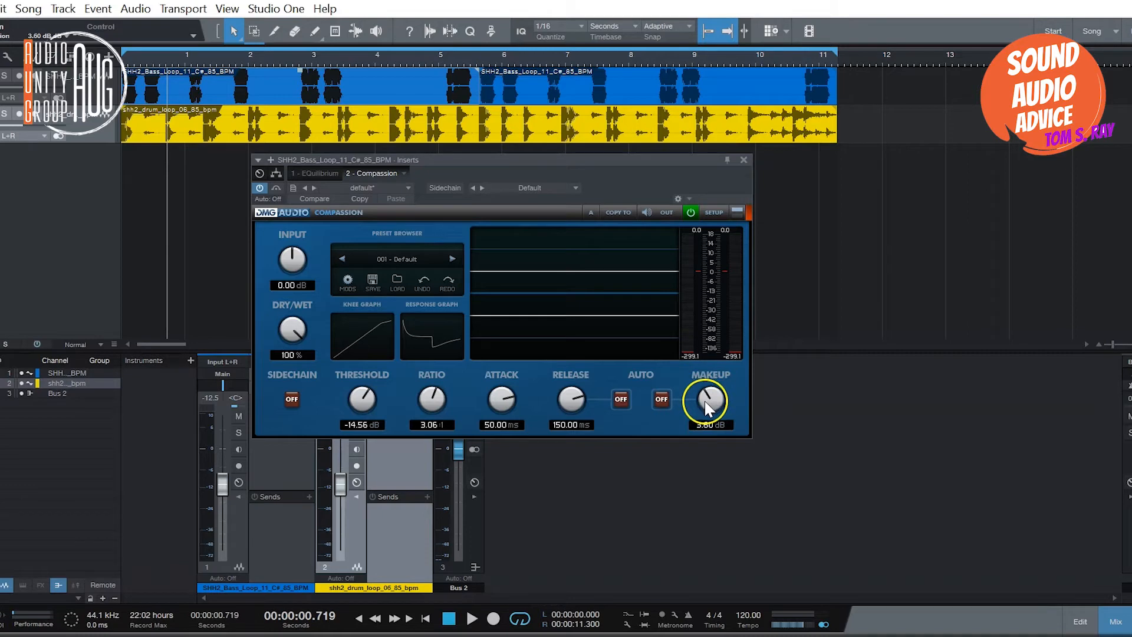
pyautogui.press('space')
pyautogui.moveTo(700, 402); pyautogui.dragTo(702, 382)
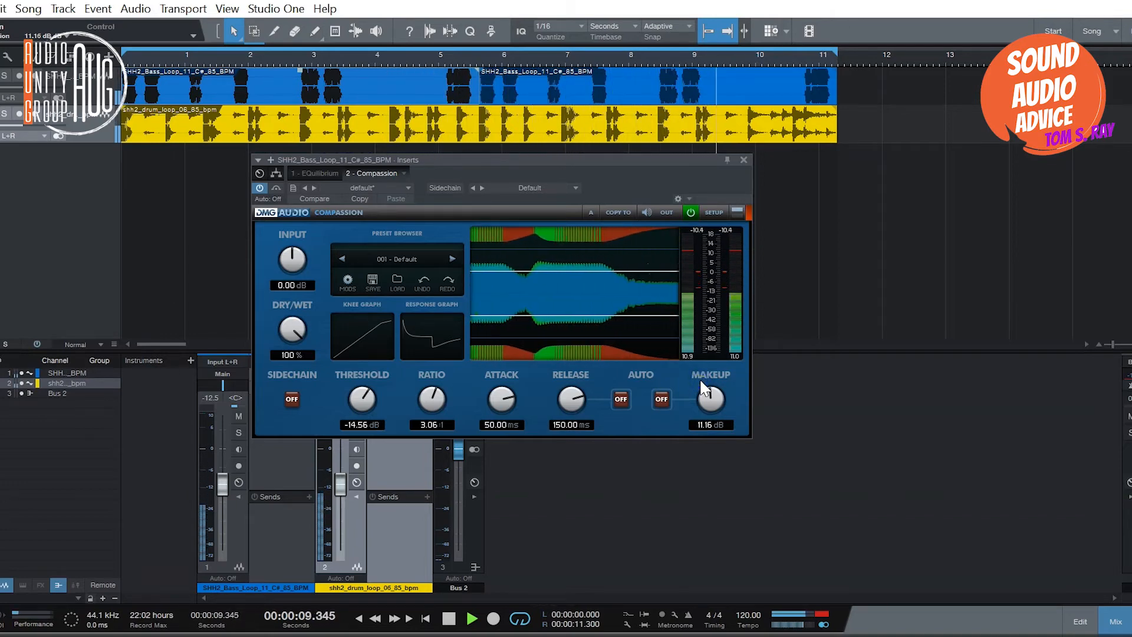
# Bypass and re-enable the bass compressor during playback to compare the compressed and uncompressed sound
pyautogui.click(277, 187)
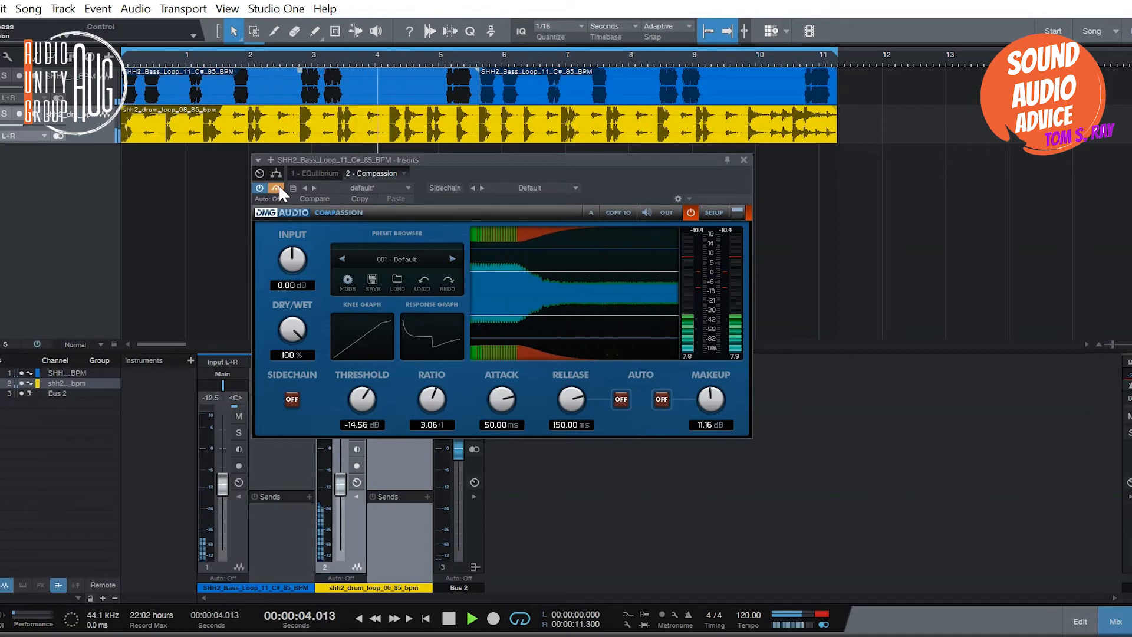
pyautogui.click(278, 187)
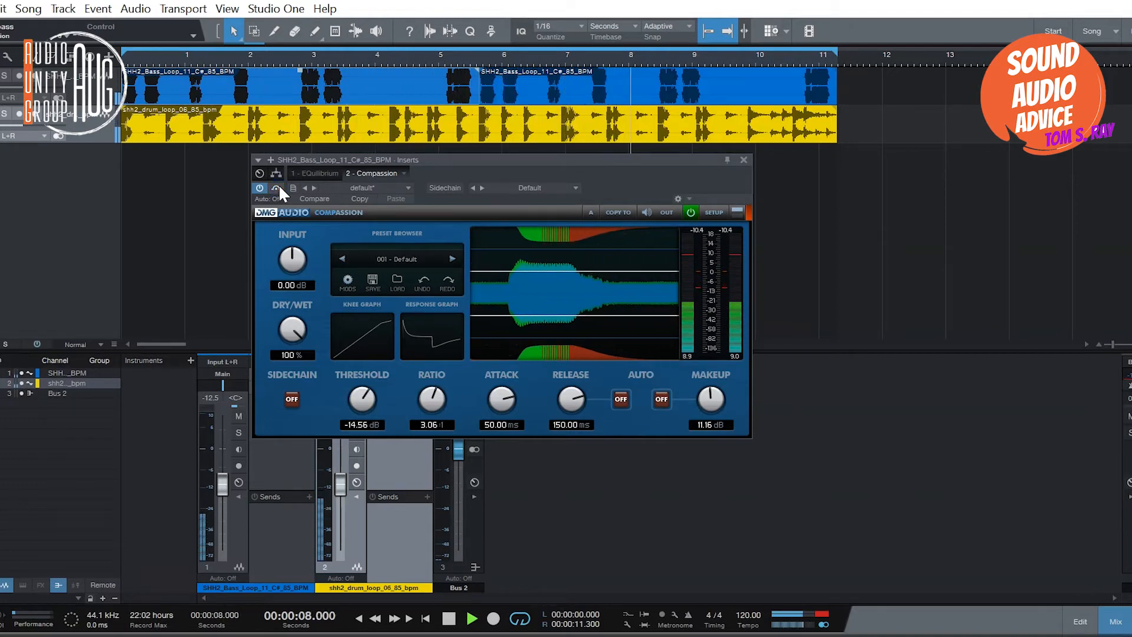
pyautogui.click(285, 187)
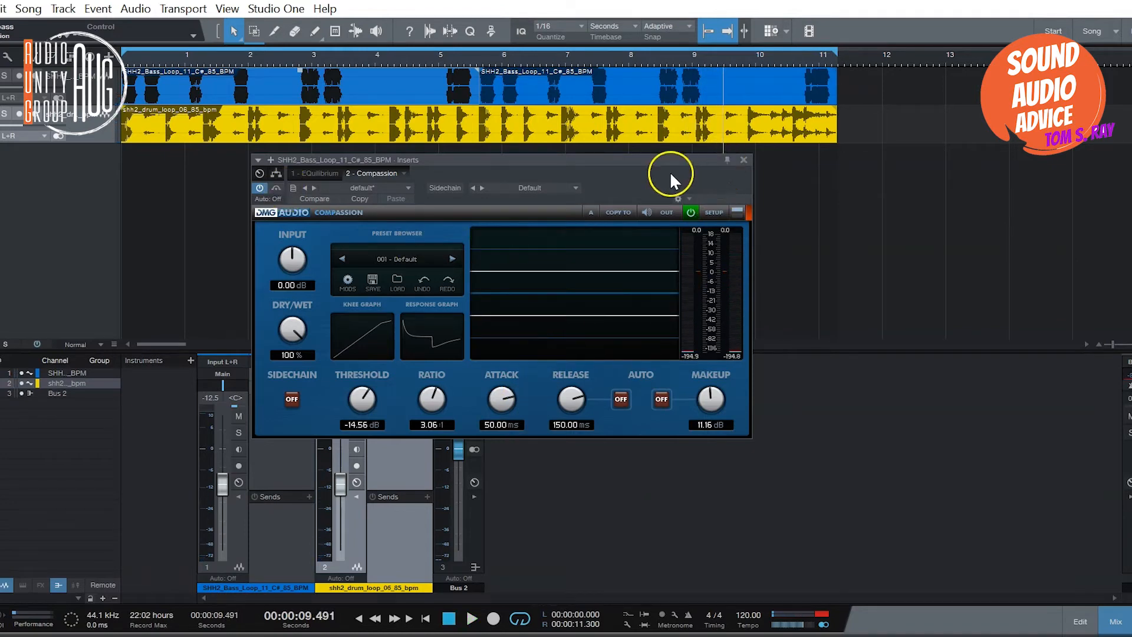
pyautogui.press('space')
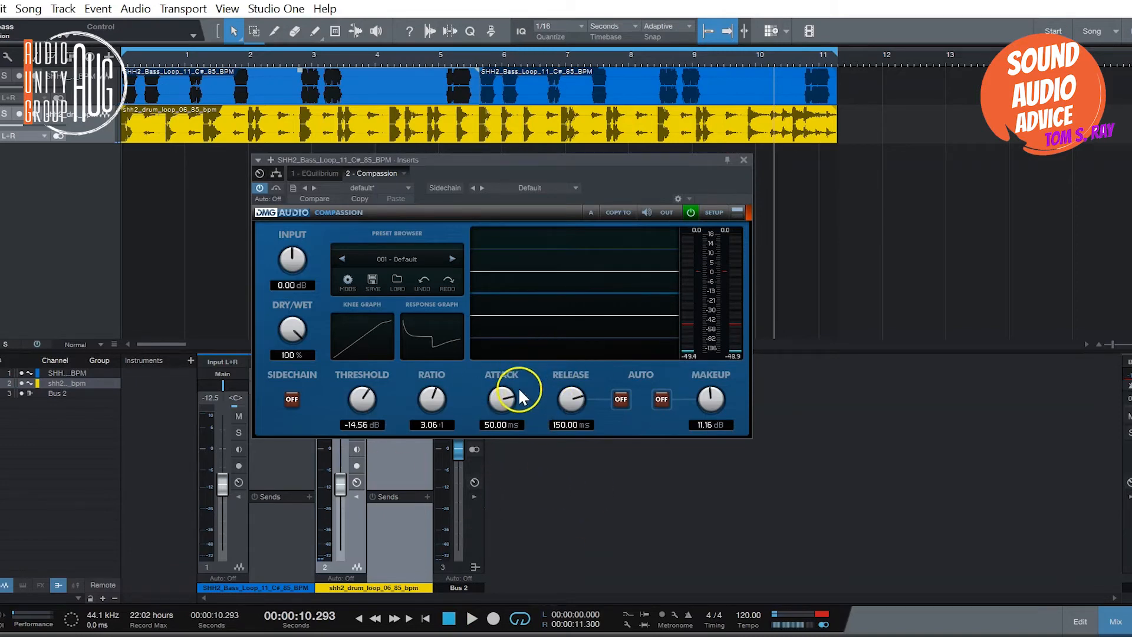
# Try an attack of 81.09 ms, a release of 0.34 ms and 3.96 dB of makeup gain on the bass compressor during playback
pyautogui.press('space')
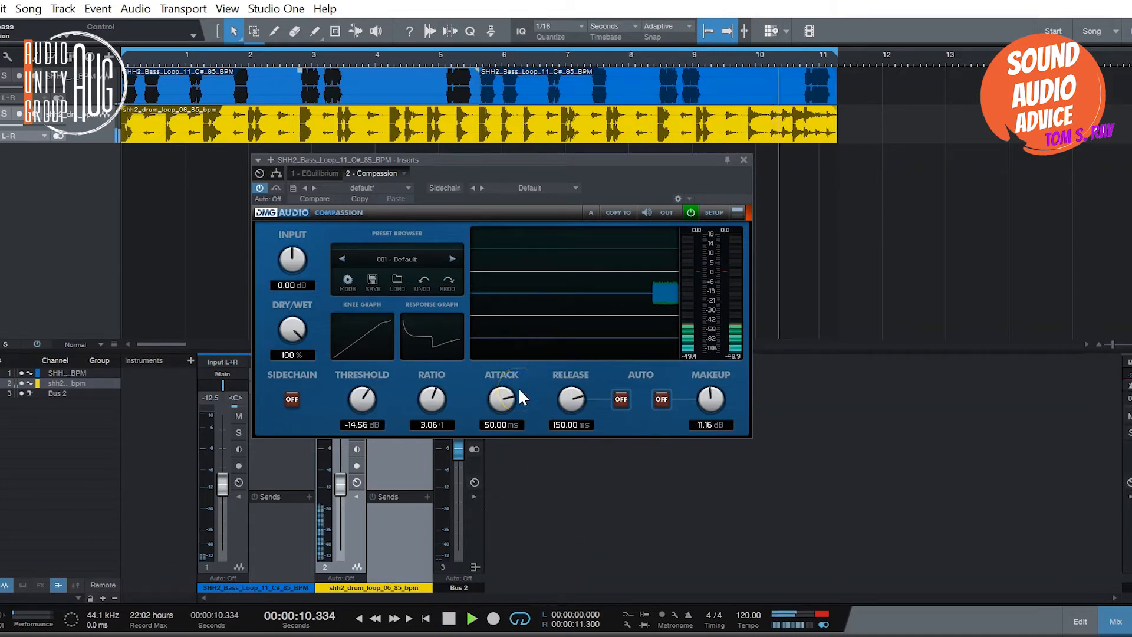
pyautogui.moveTo(503, 402); pyautogui.dragTo(507, 401)
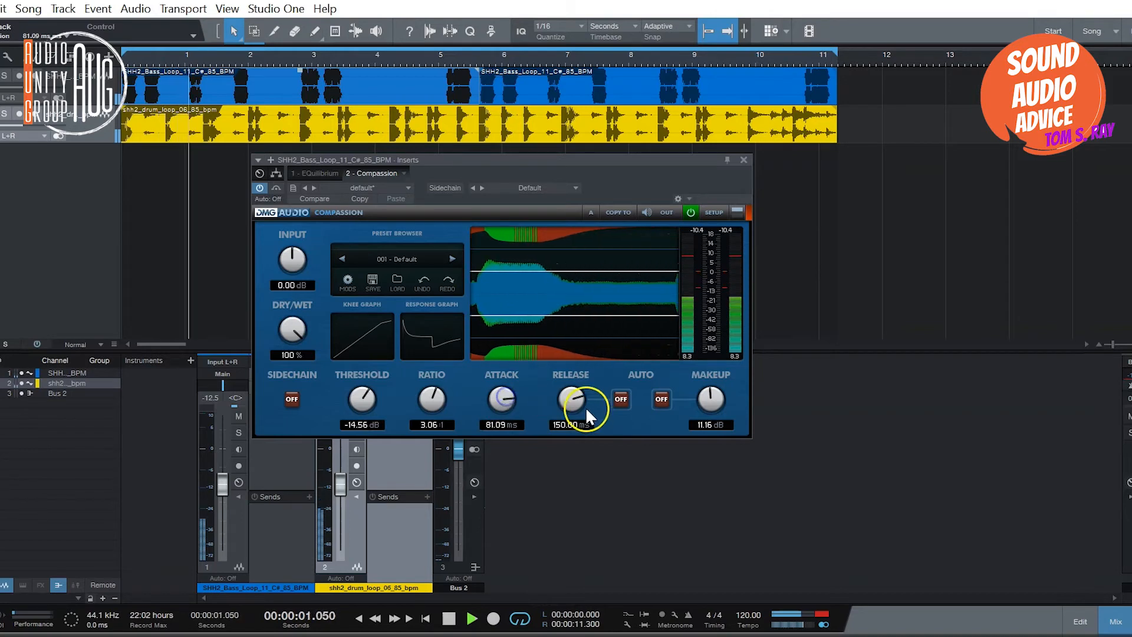
pyautogui.moveTo(583, 409); pyautogui.dragTo(573, 449)
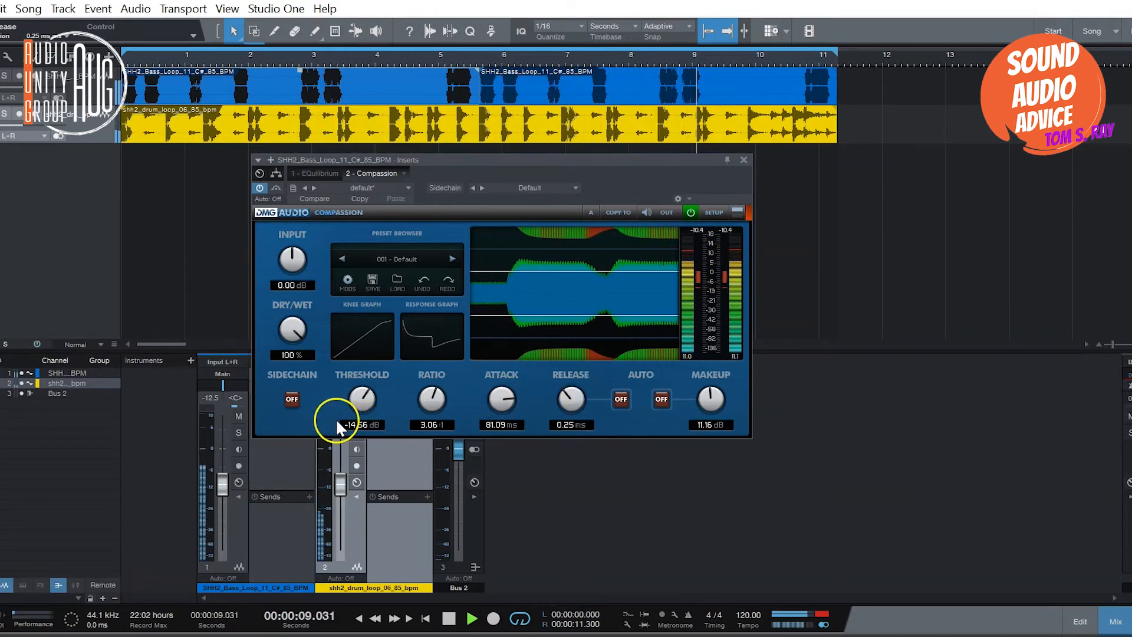
pyautogui.moveTo(712, 399); pyautogui.dragTo(714, 402)
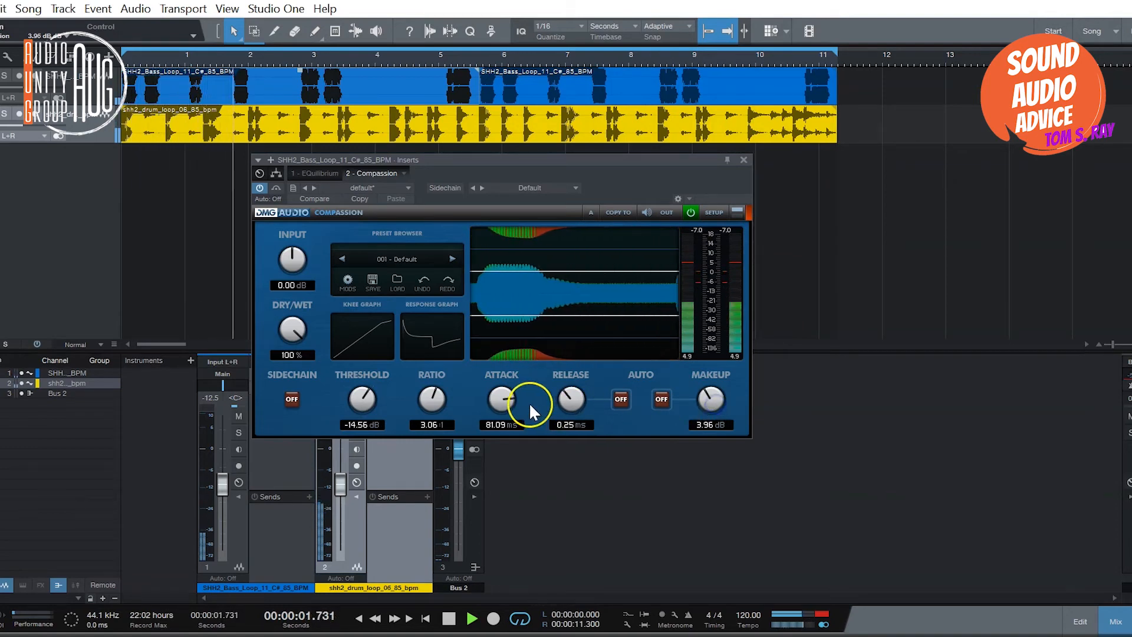
pyautogui.moveTo(571, 401); pyautogui.dragTo(572, 395)
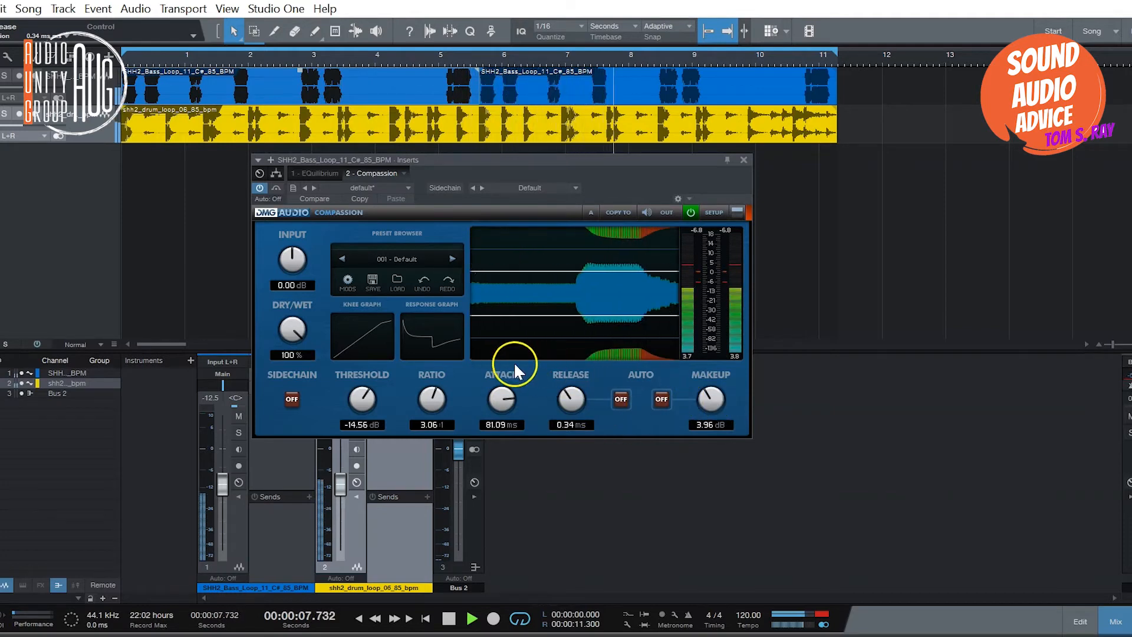
# Set the bass compressor's attack to 161.80 ms, release to 6.35 ms and makeup gain to 6.12 dB, and stop playback
pyautogui.moveTo(501, 400); pyautogui.dragTo(500, 398)
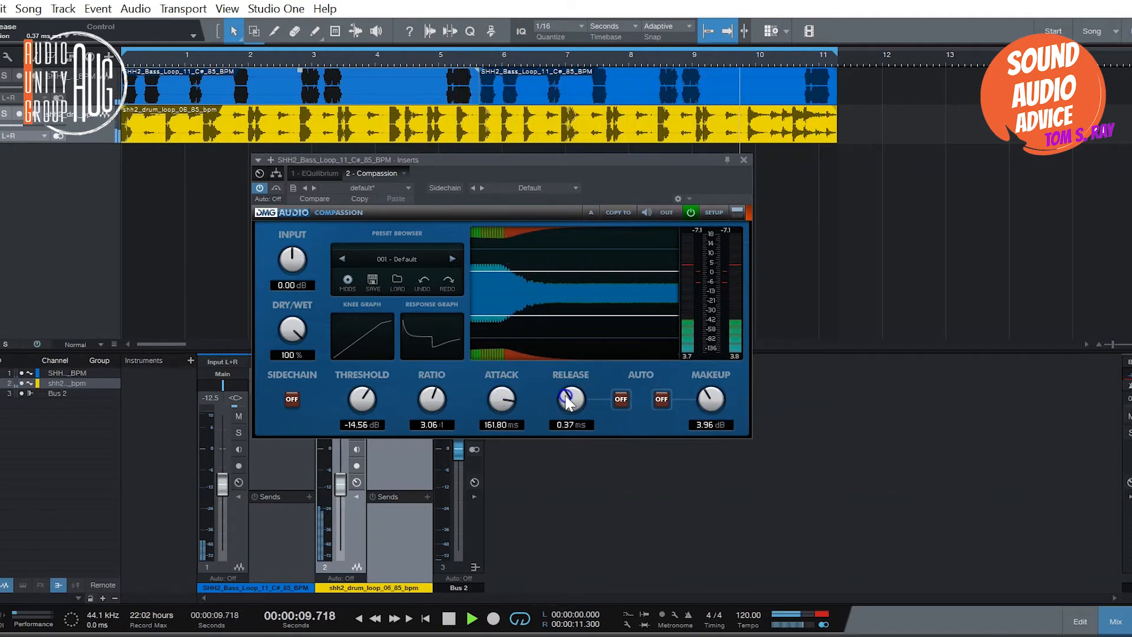
pyautogui.moveTo(571, 394); pyautogui.dragTo(572, 378)
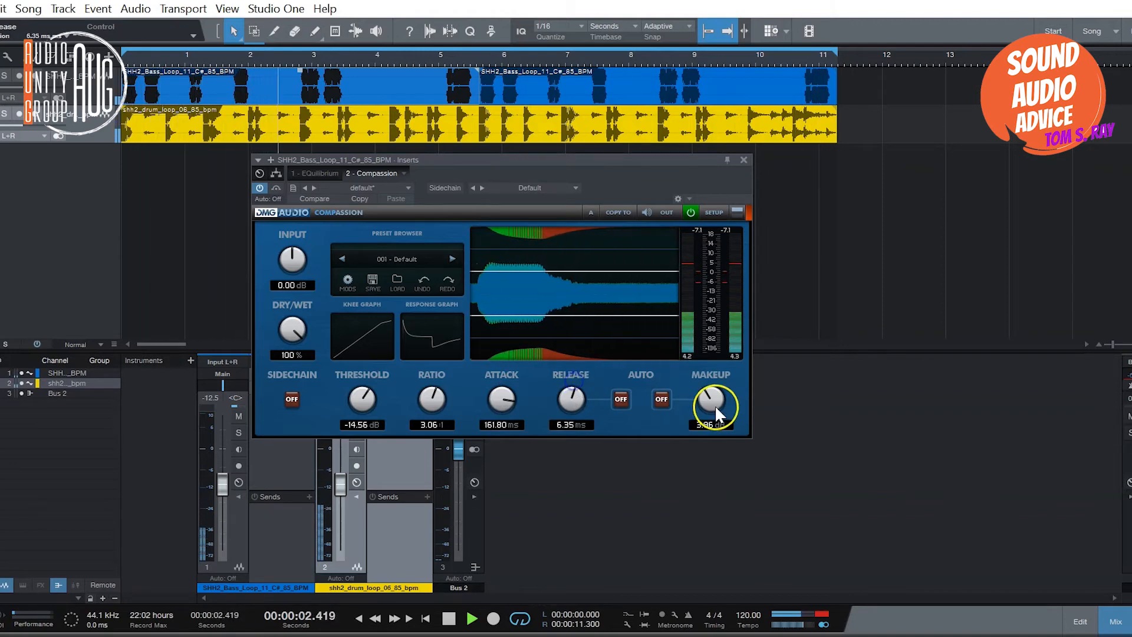
pyautogui.moveTo(715, 405); pyautogui.dragTo(715, 401)
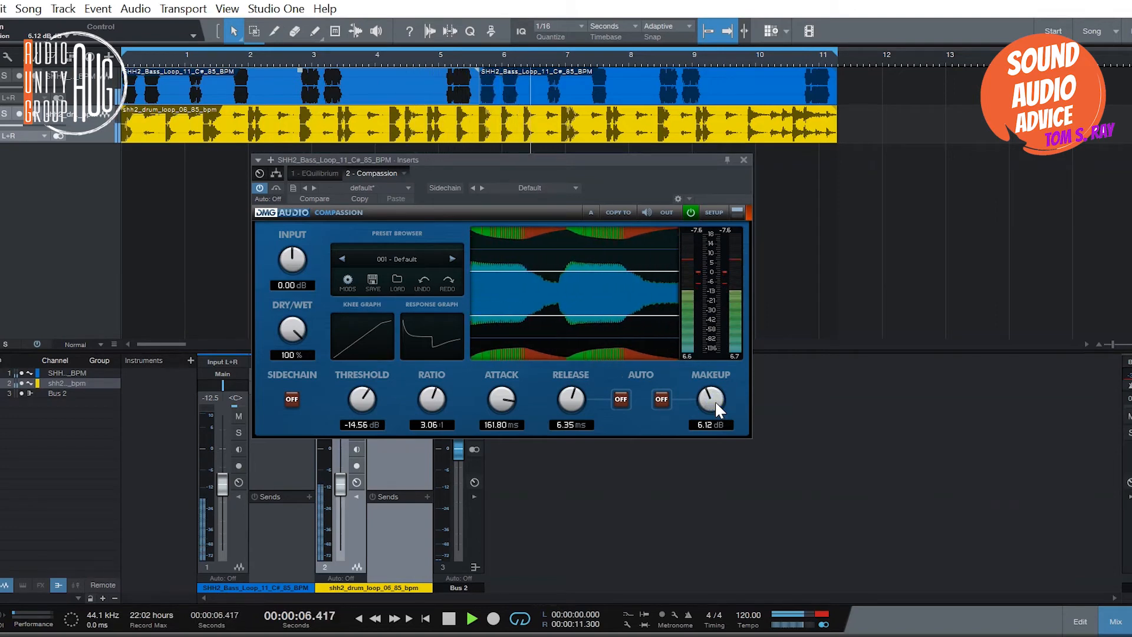
pyautogui.press('space')
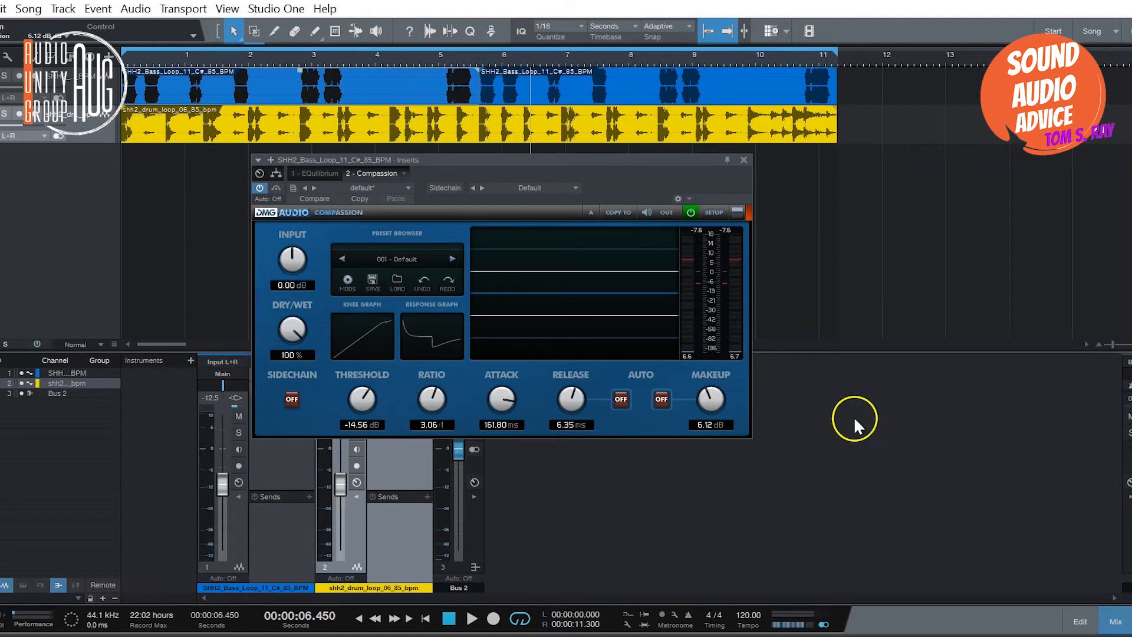
# Close the plug-in window and lower the bass and drum channel faders together to -18.0 dB while auditioning the mix
pyautogui.click(356, 483)
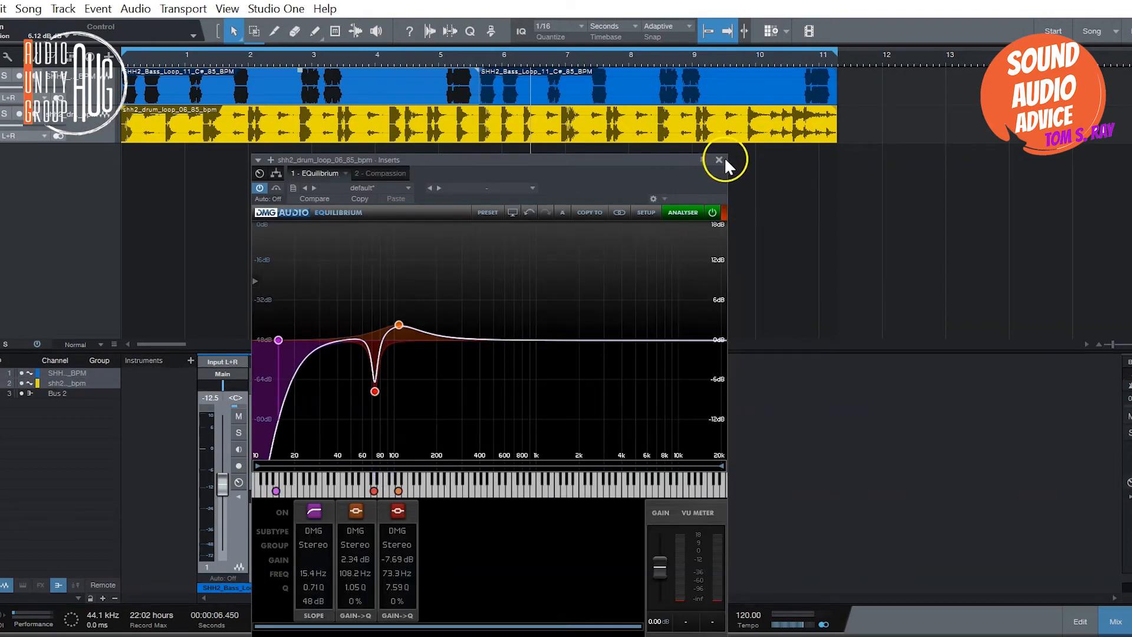
pyautogui.click(720, 160)
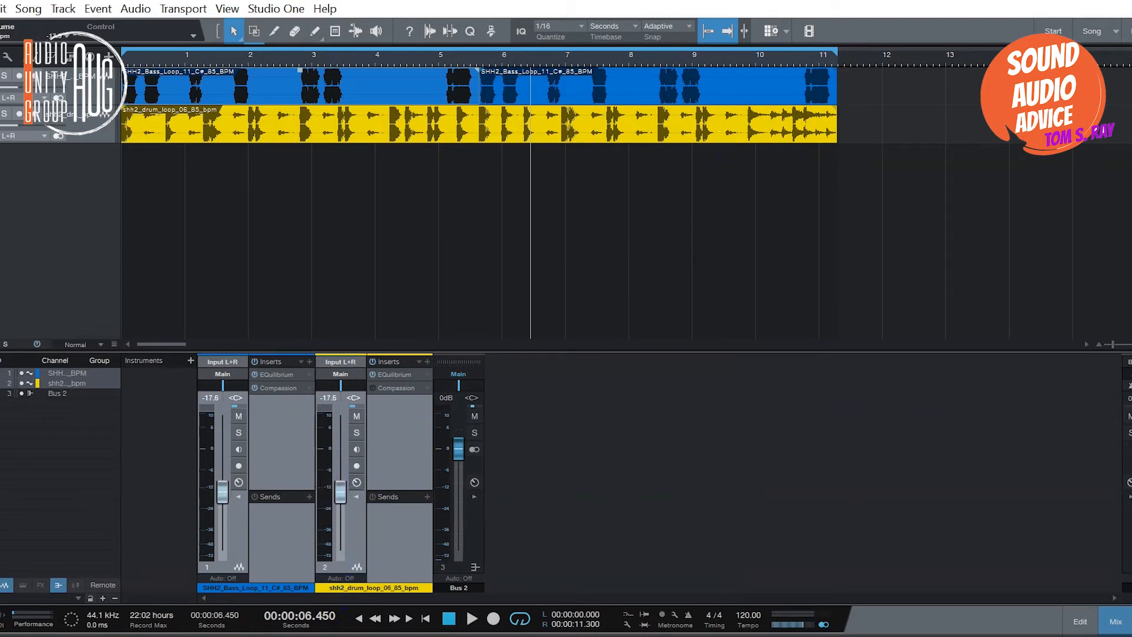
pyautogui.press('space')
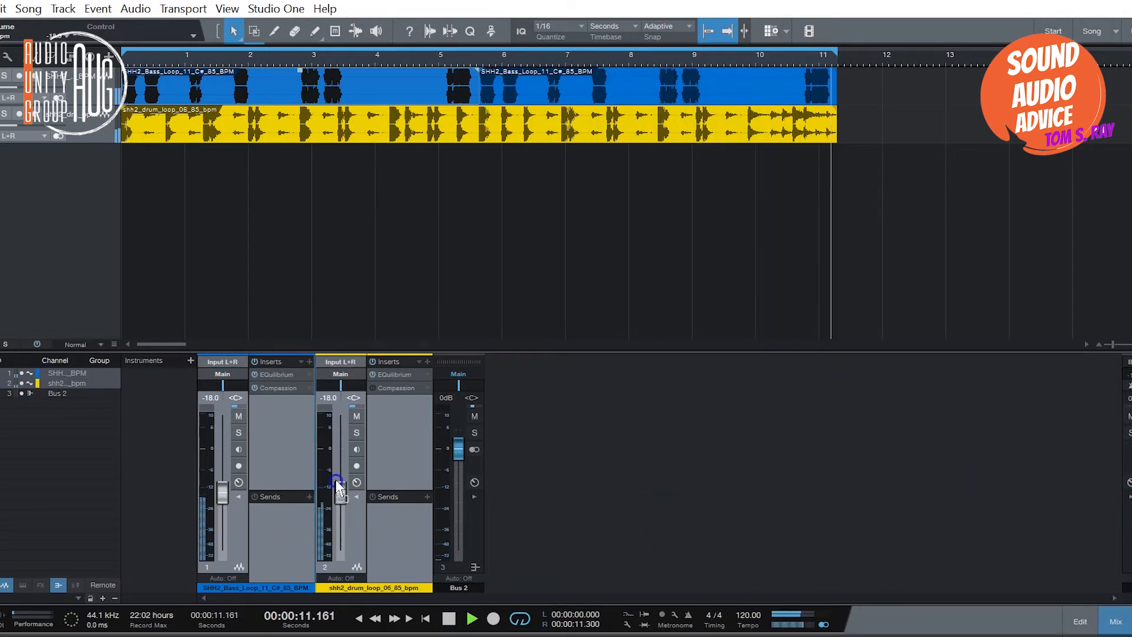
# Raise the bass and drum channel faders together to -13.7 dB while auditioning the mix, and stop playback
pyautogui.moveTo(336, 487); pyautogui.dragTo(337, 480)
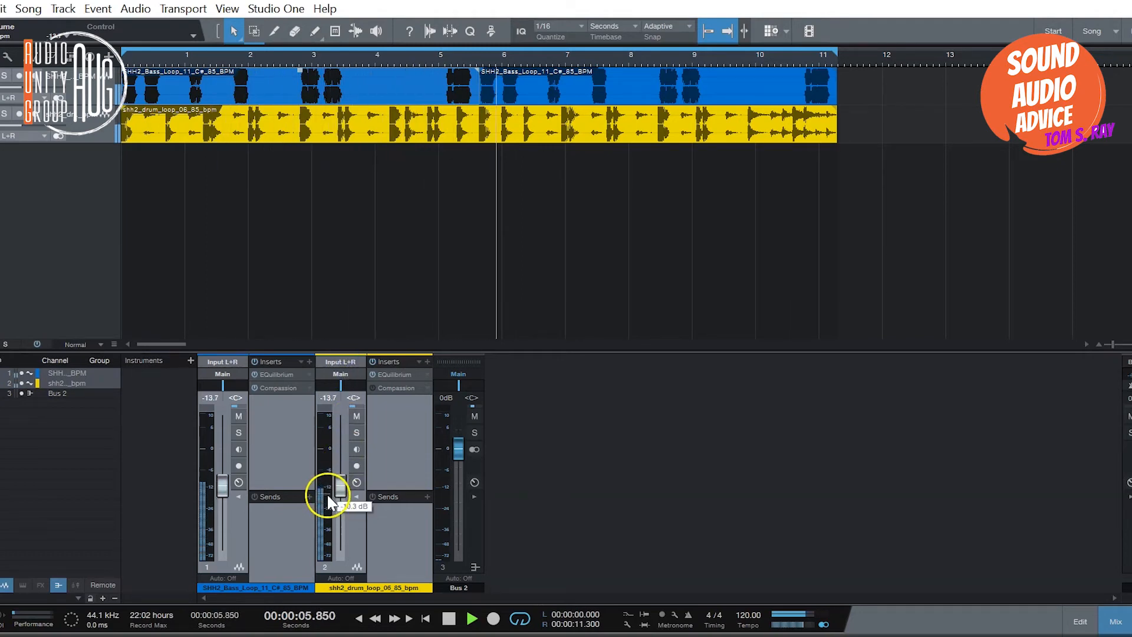
pyautogui.press('space')
pyautogui.press('space')
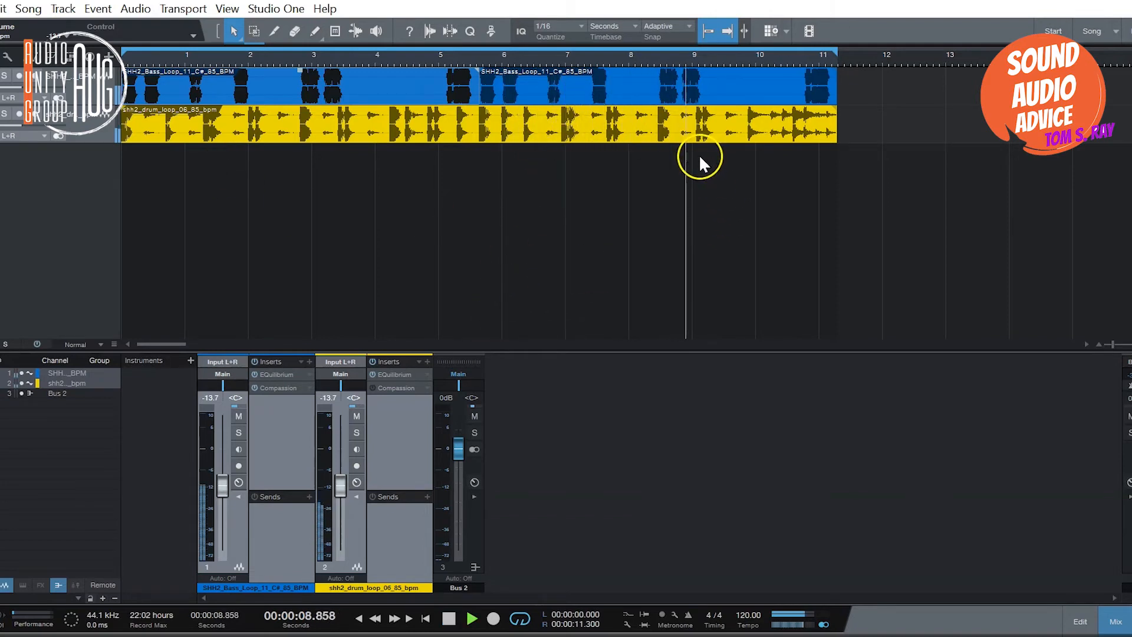
pyautogui.press('space')
# Open the Compassion compressor on the drum channel and activate it
pyautogui.click(405, 426)
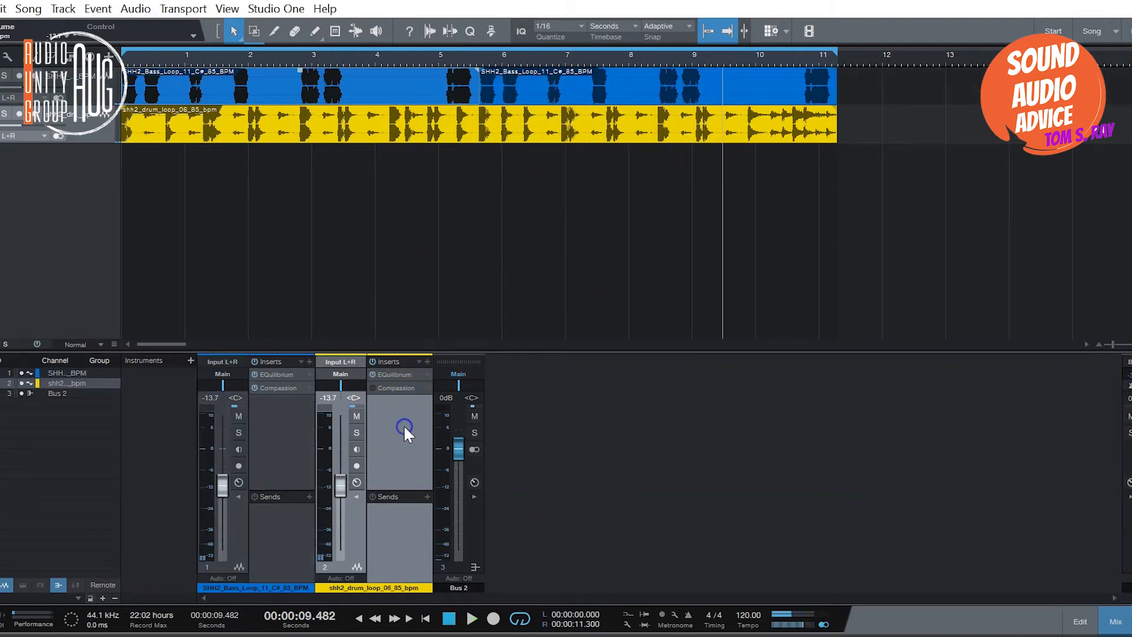
pyautogui.doubleClick(397, 388)
pyautogui.moveTo(518, 311); pyautogui.dragTo(526, 166)
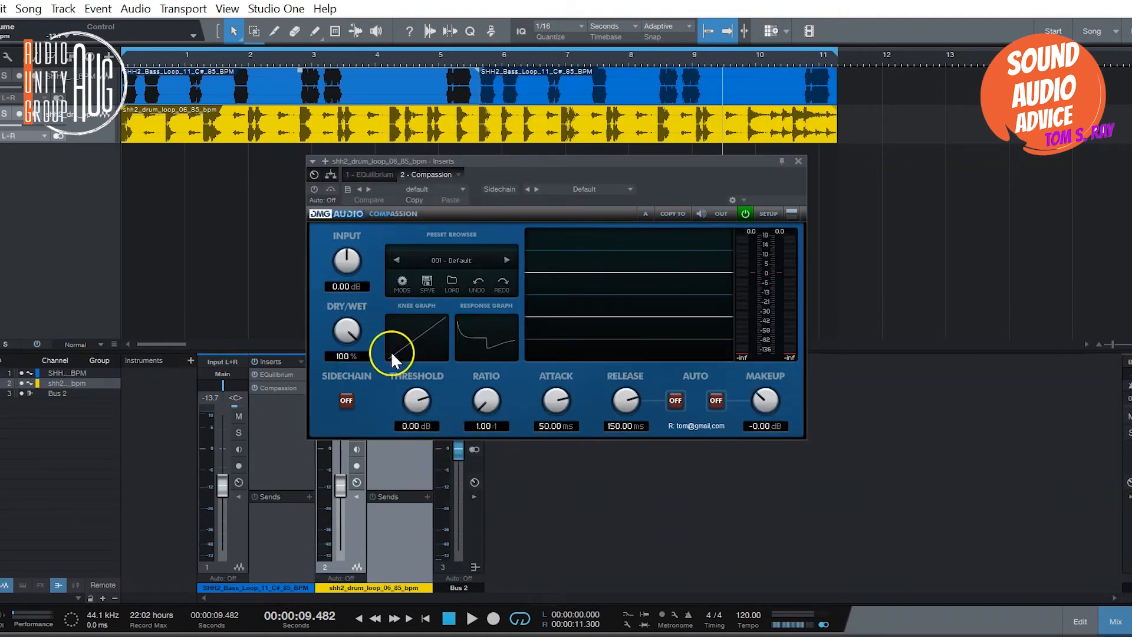
pyautogui.click(313, 187)
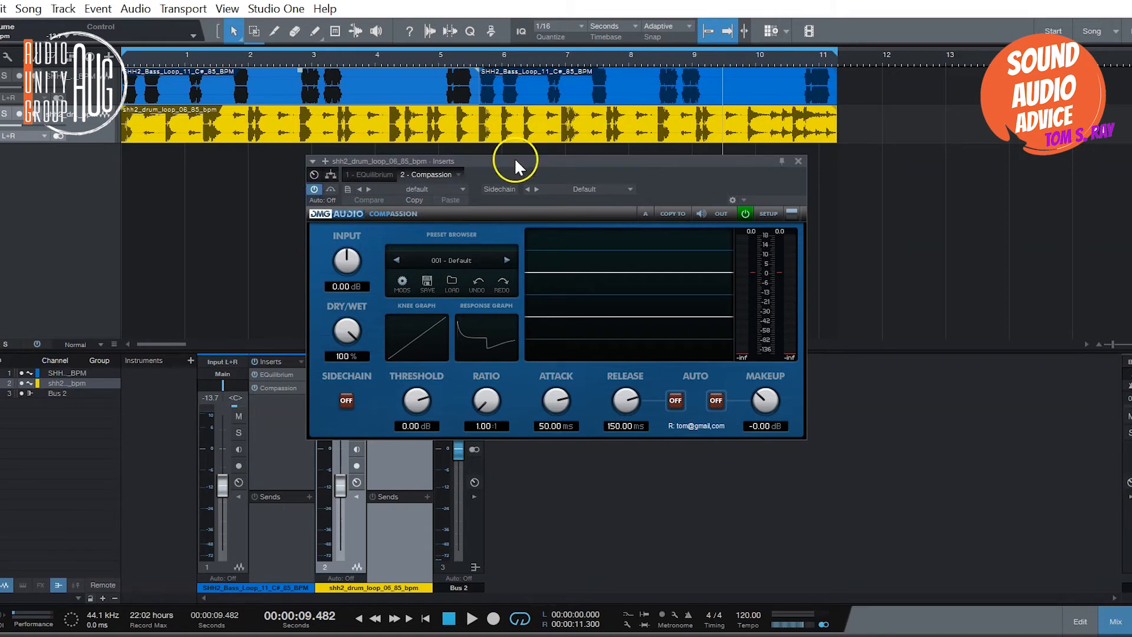
pyautogui.moveTo(514, 157); pyautogui.dragTo(462, 156)
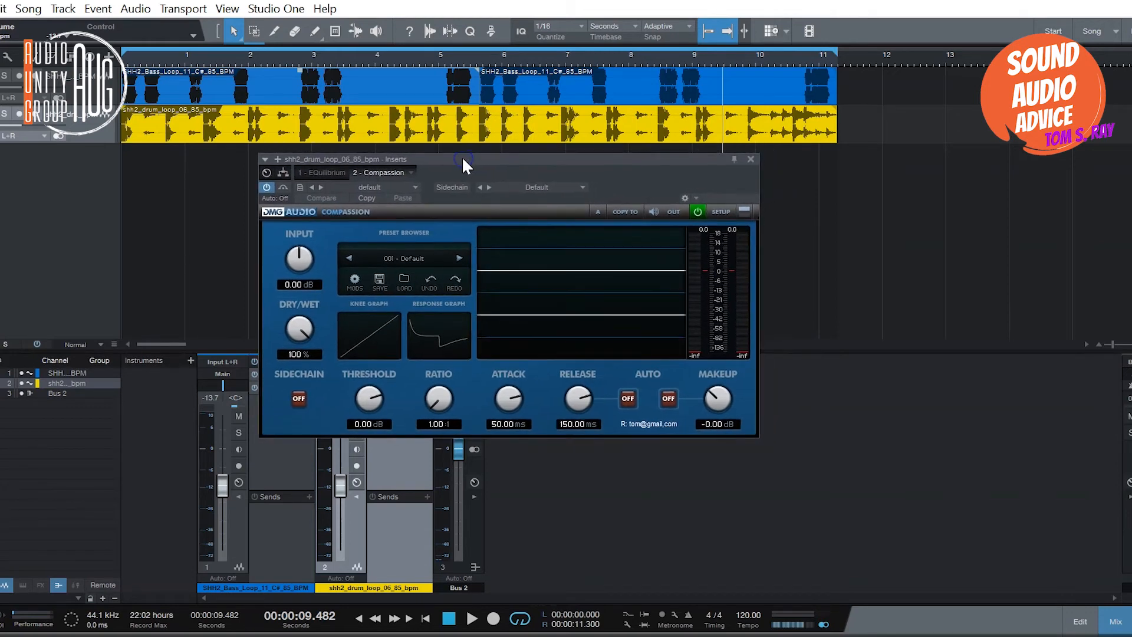
# Set the drum compressor's ratio to 2.13:1 and its threshold to -6.24 dB while playing the mix
pyautogui.click(482, 335)
pyautogui.click(517, 391)
pyautogui.moveTo(444, 371); pyautogui.dragTo(443, 337)
pyautogui.press('space')
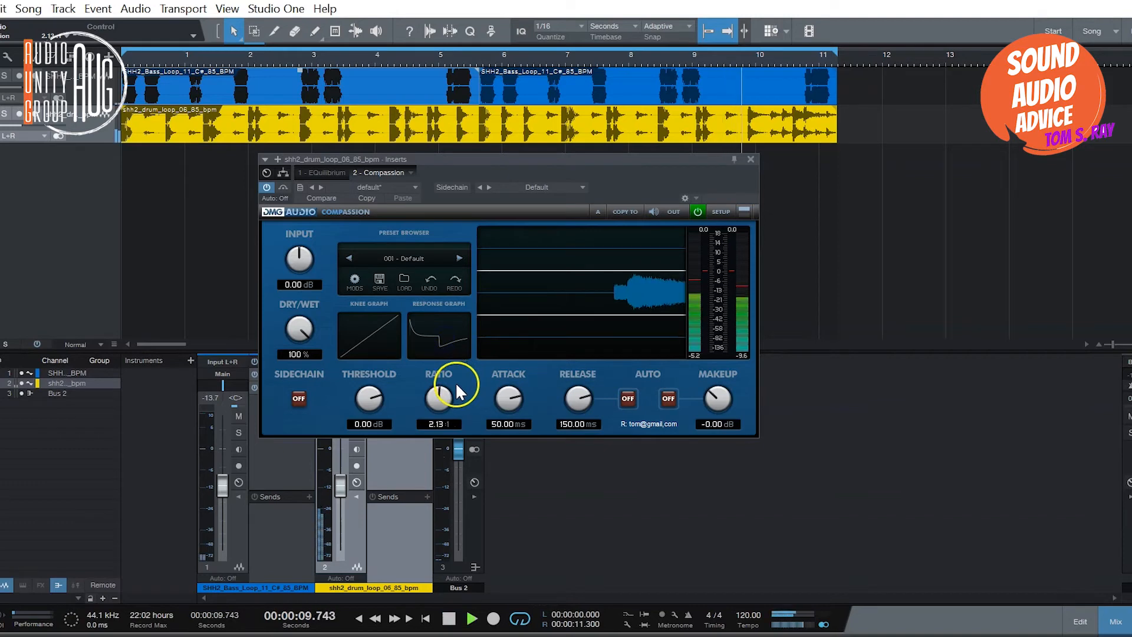
pyautogui.moveTo(368, 397); pyautogui.dragTo(378, 442)
pyautogui.moveTo(377, 436); pyautogui.dragTo(375, 400)
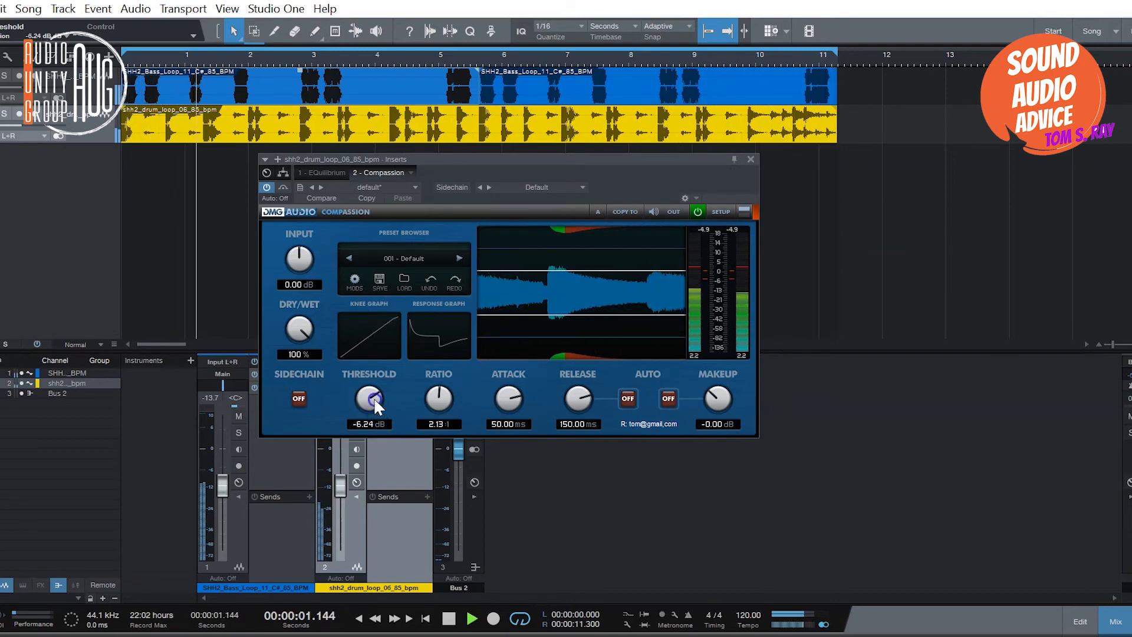
# Set the drum compressor's release to 0.01 ms, attack to 21.83 ms and threshold to -14.56 dB during playback
pyautogui.moveTo(563, 403); pyautogui.dragTo(571, 467)
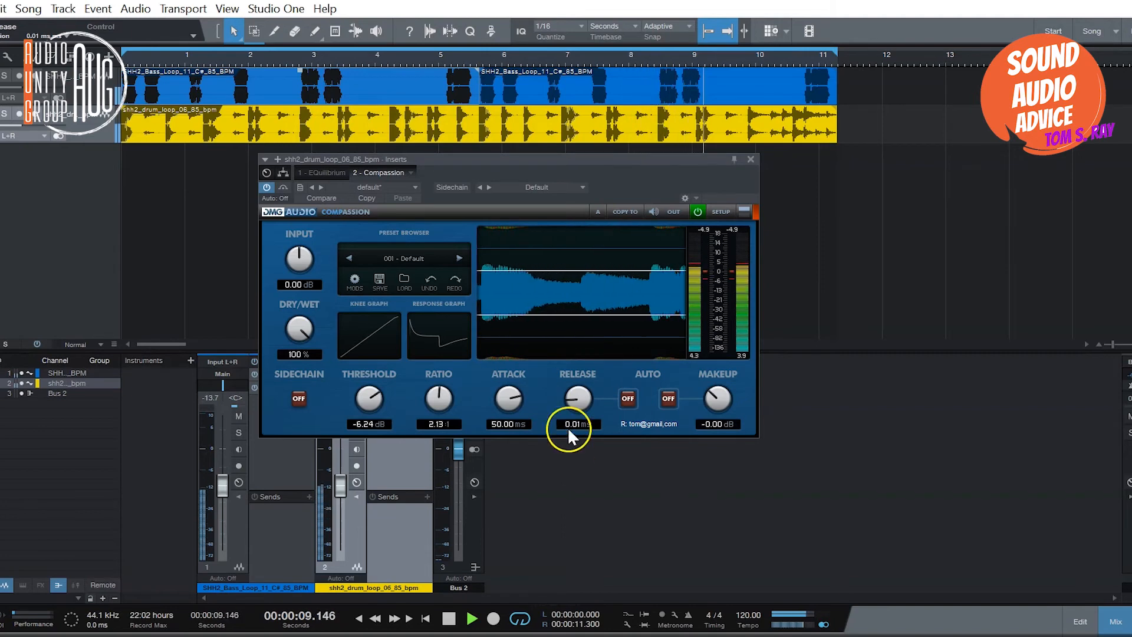
pyautogui.moveTo(505, 412); pyautogui.dragTo(505, 406)
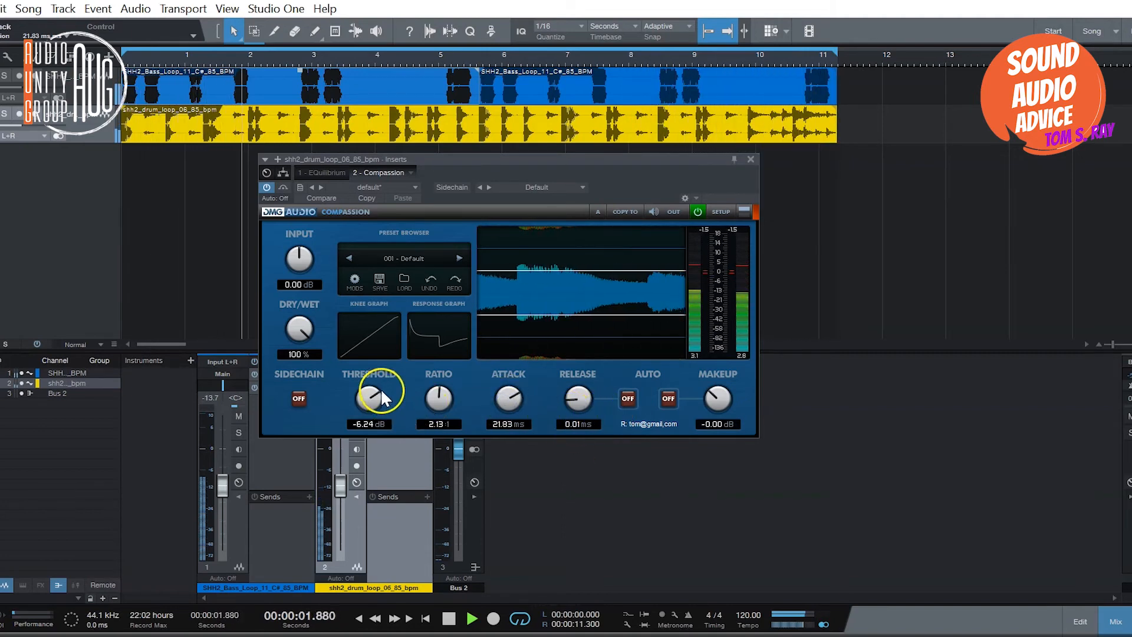
pyautogui.moveTo(374, 389)
pyautogui.mouseDown()
pyautogui.moveTo(367, 407)
pyautogui.moveTo(378, 407)
pyautogui.mouseUp()
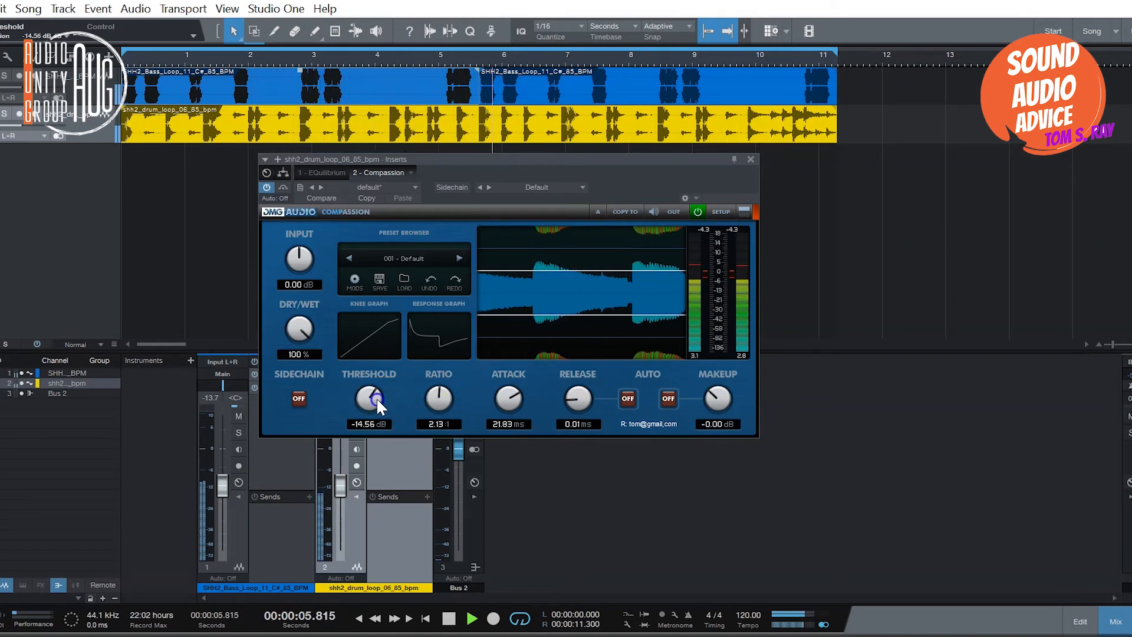
# Set the drum compressor's attack to 151.00 ms, release to 0.00 ms and makeup gain to 1.08 dB, stop playback and close the plug-in
pyautogui.moveTo(503, 390); pyautogui.dragTo(576, 405)
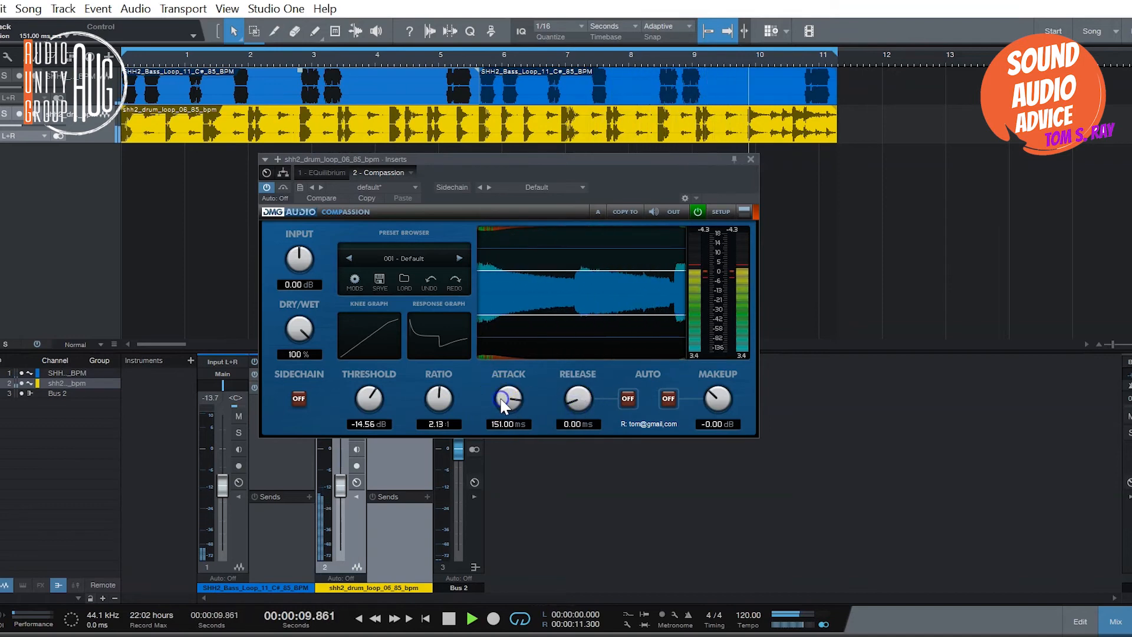
pyautogui.moveTo(720, 405); pyautogui.dragTo(721, 402)
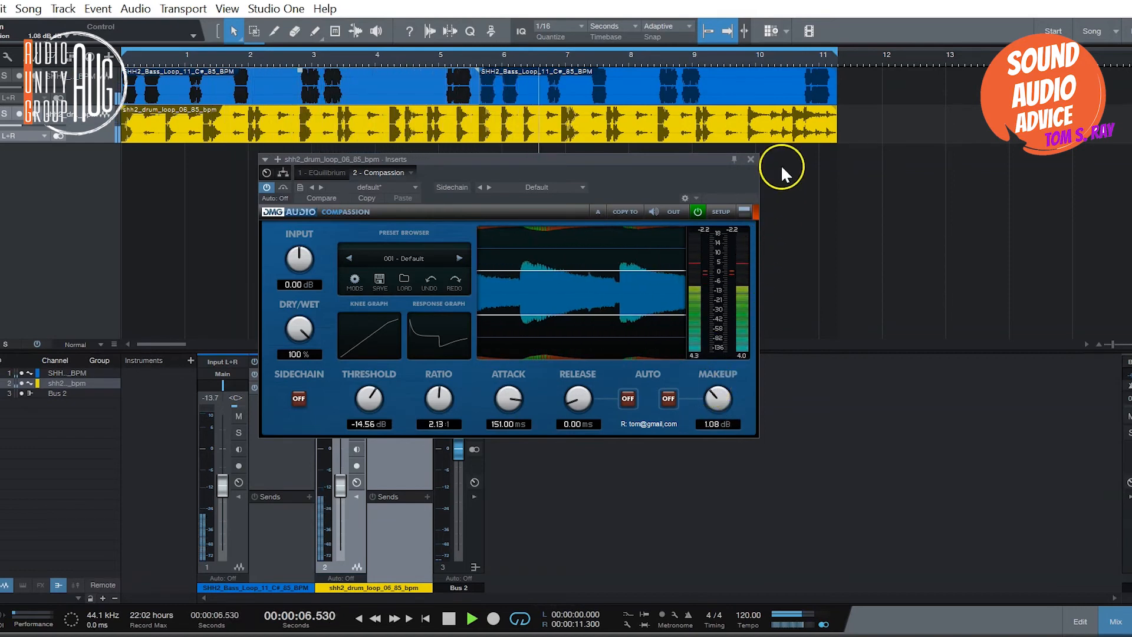
pyautogui.press('space')
pyautogui.click(751, 160)
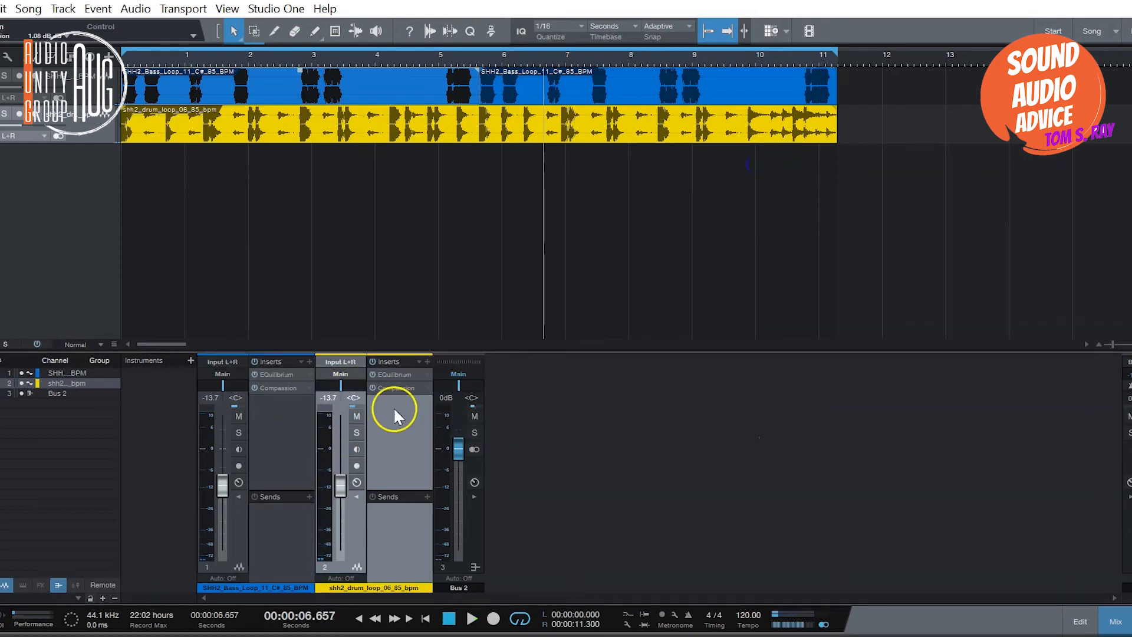
# Play the mix from near the start of the song to audition the bass and drums with both compressors active
pyautogui.click(141, 57)
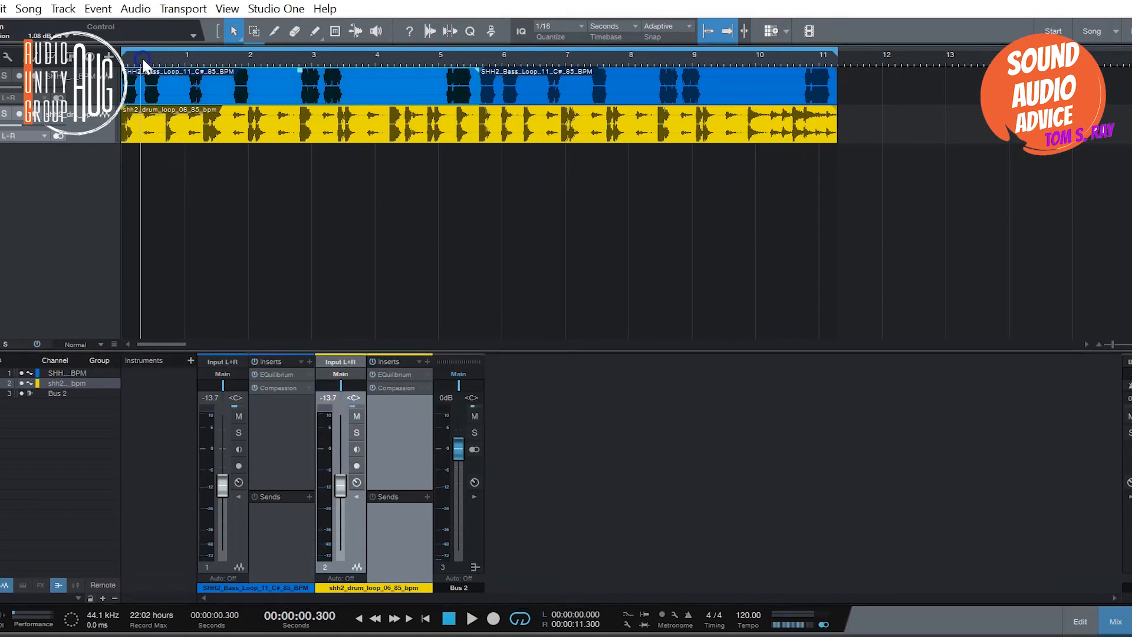
pyautogui.press('space')
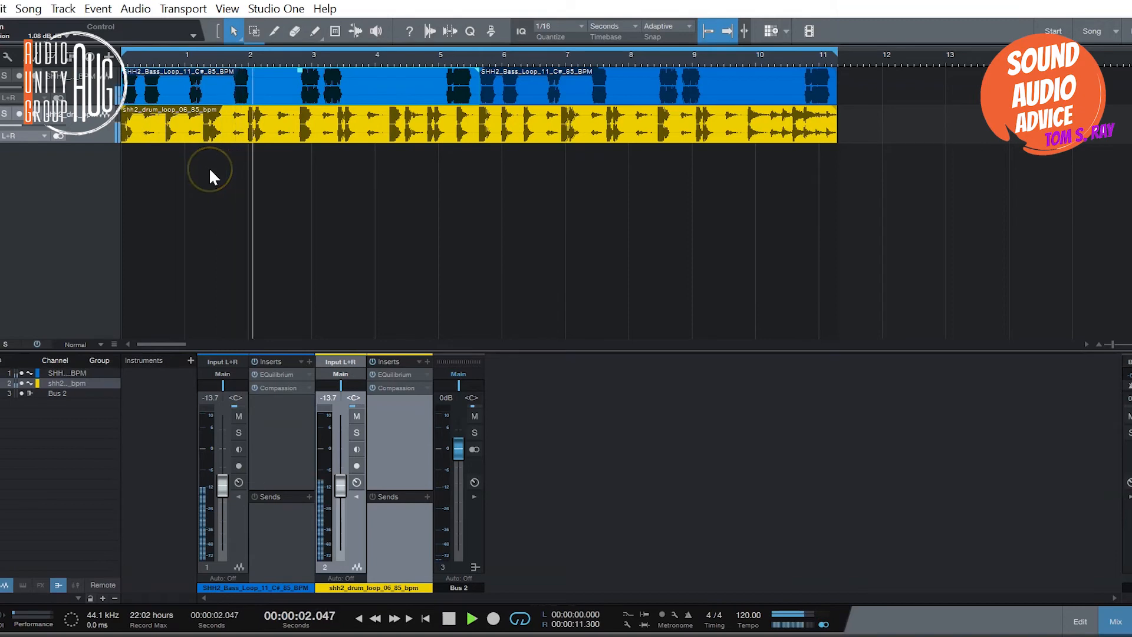
pyautogui.click(669, 378)
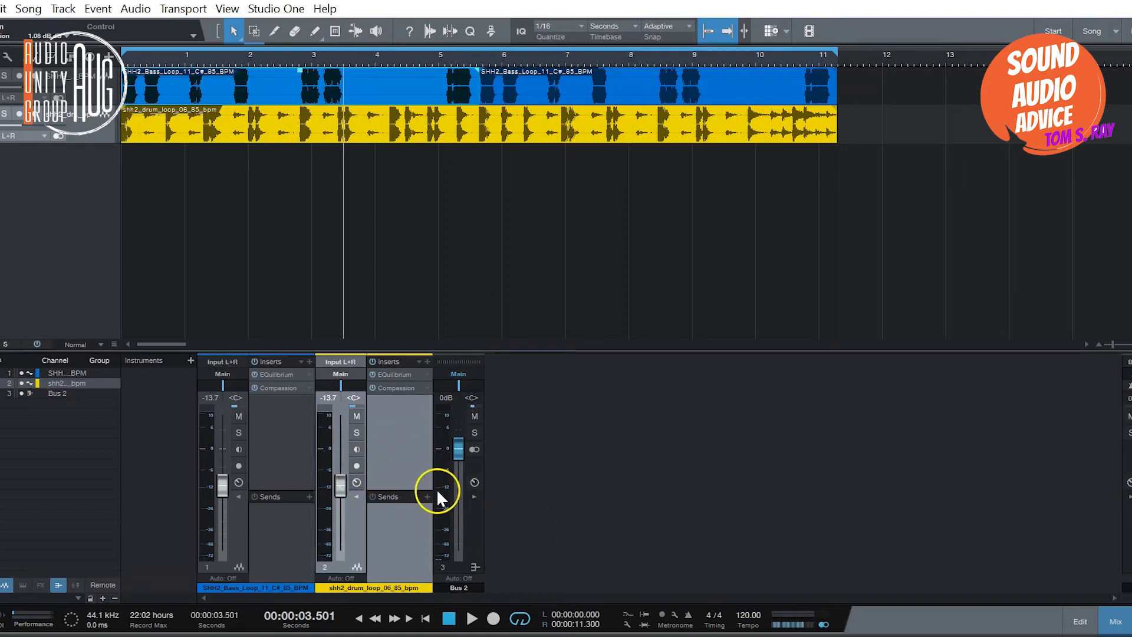
# Expand the Bus 2 channel and route the outputs of the bass and drum channels to Bus 2
pyautogui.click(469, 522)
pyautogui.click(474, 498)
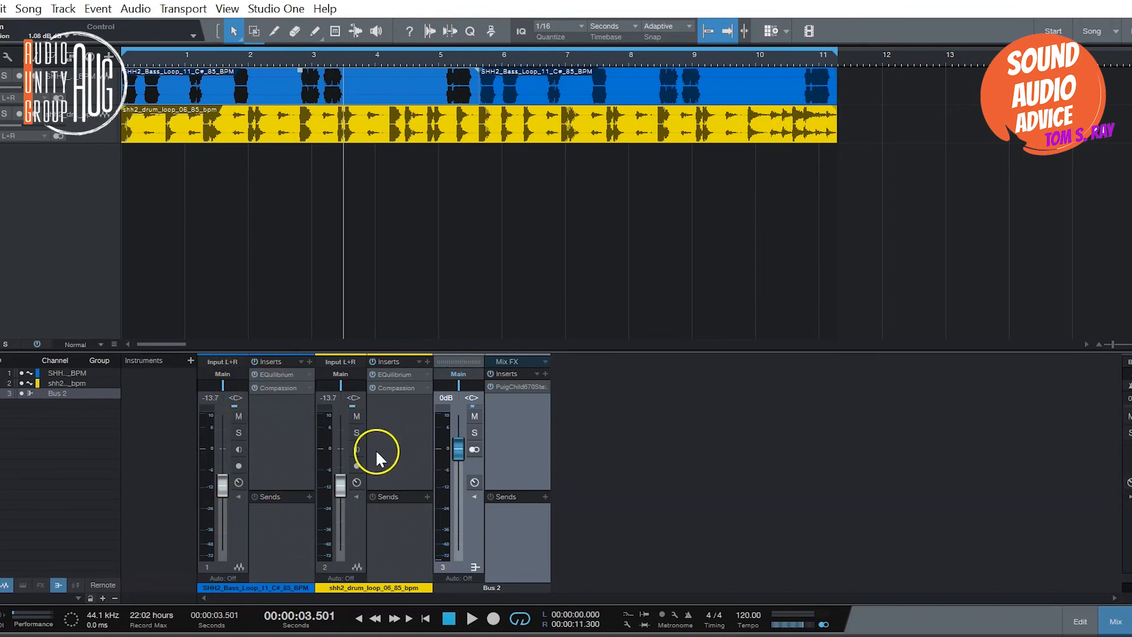
pyautogui.click(236, 372)
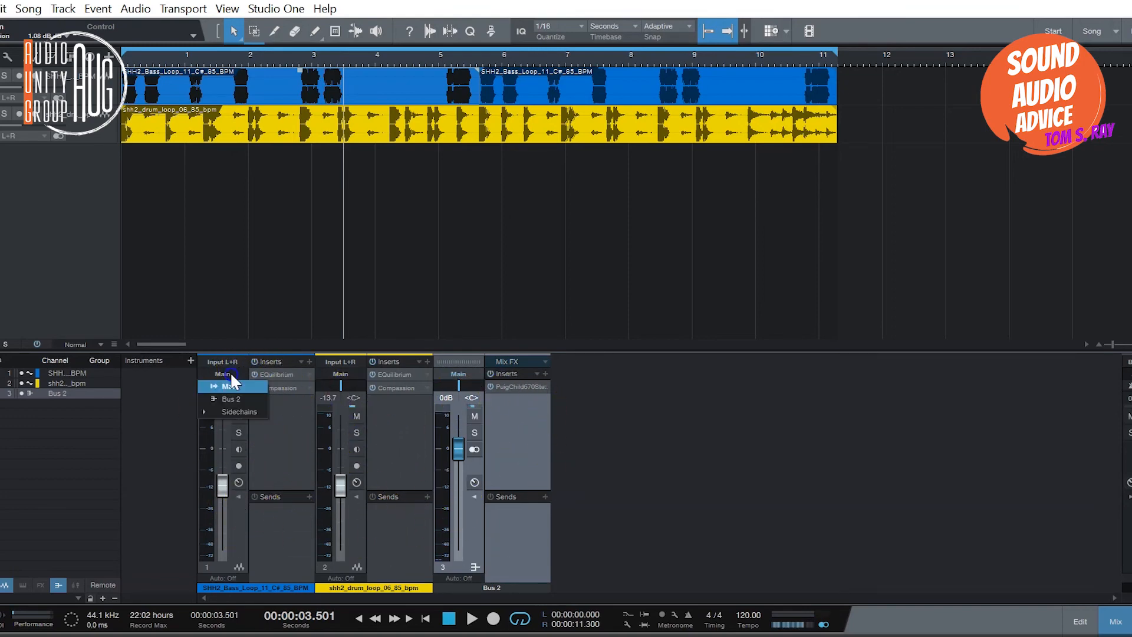
pyautogui.click(227, 400)
pyautogui.click(351, 372)
pyautogui.click(348, 399)
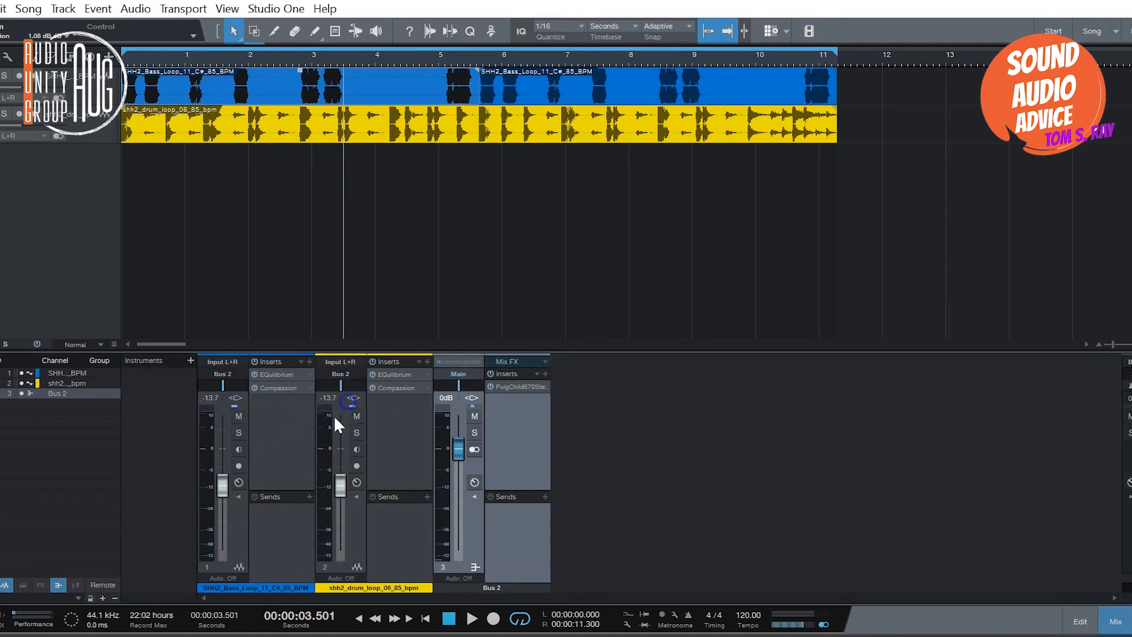
# Open the PuigChild 670 compressor on Bus 2 and switch it from linked to Lat/Ver mode
pyautogui.click(504, 387)
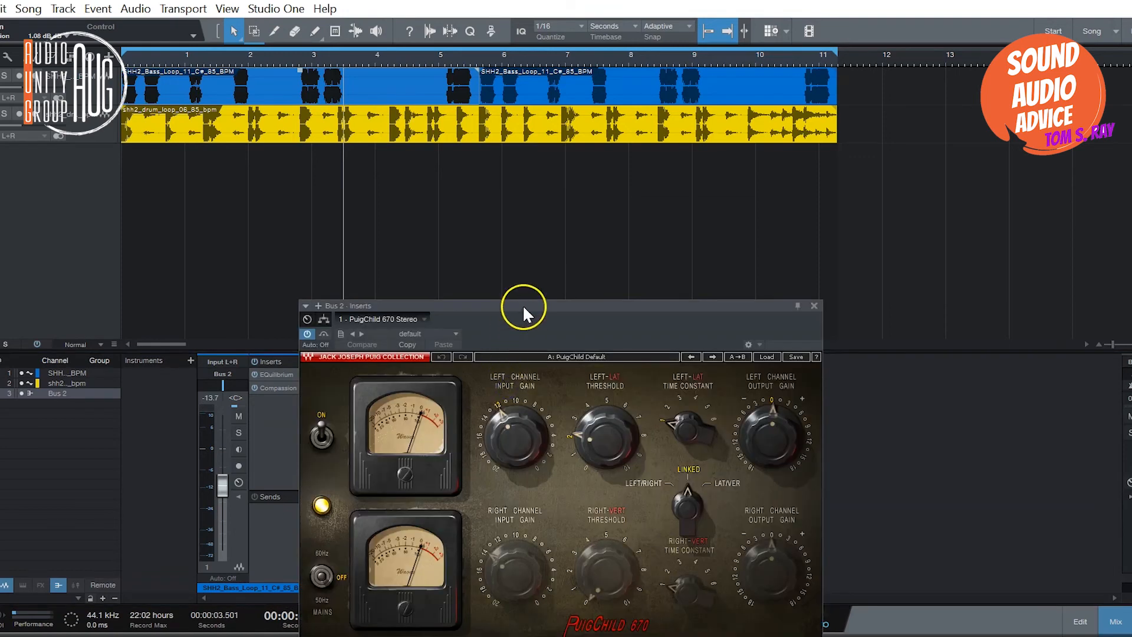
pyautogui.moveTo(523, 304); pyautogui.dragTo(589, 135)
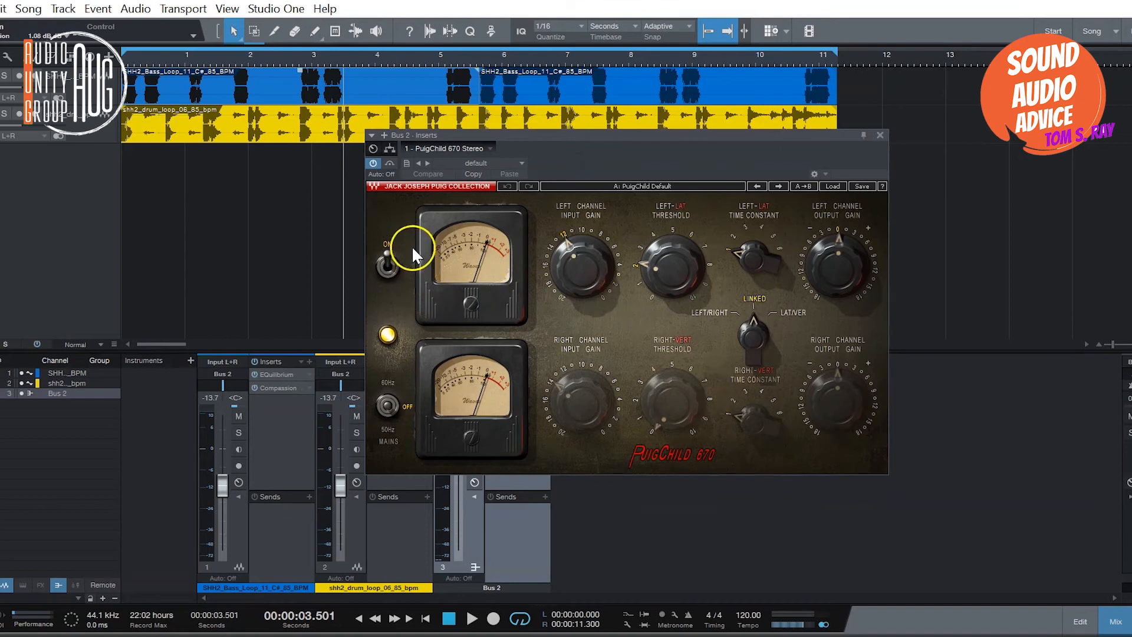
pyautogui.moveTo(604, 144); pyautogui.dragTo(598, 139)
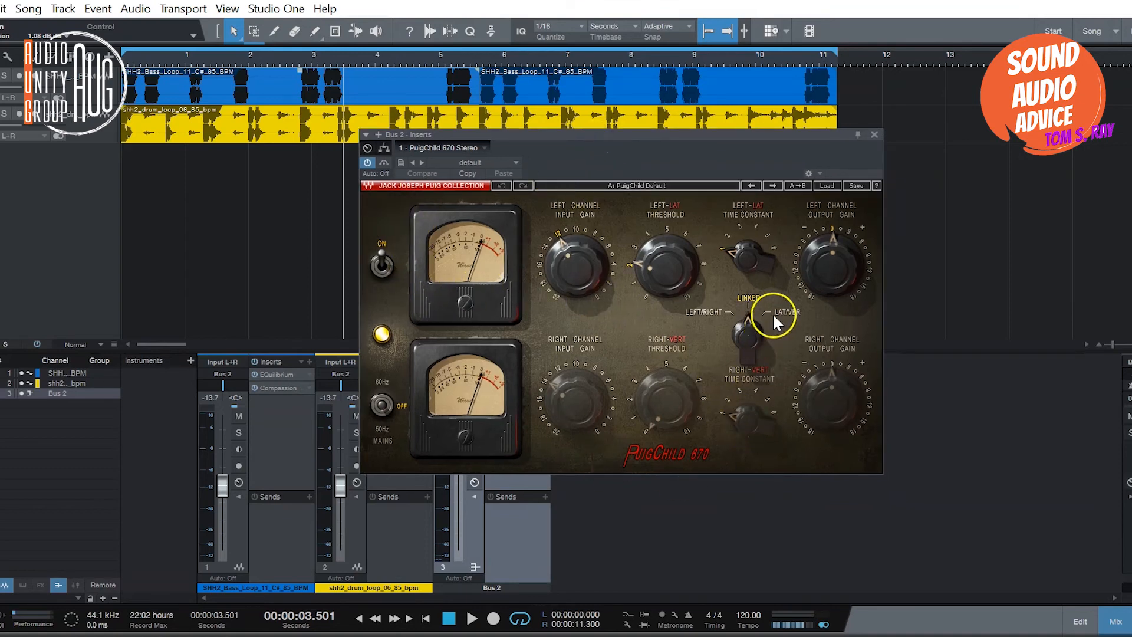
pyautogui.moveTo(747, 338); pyautogui.dragTo(745, 283)
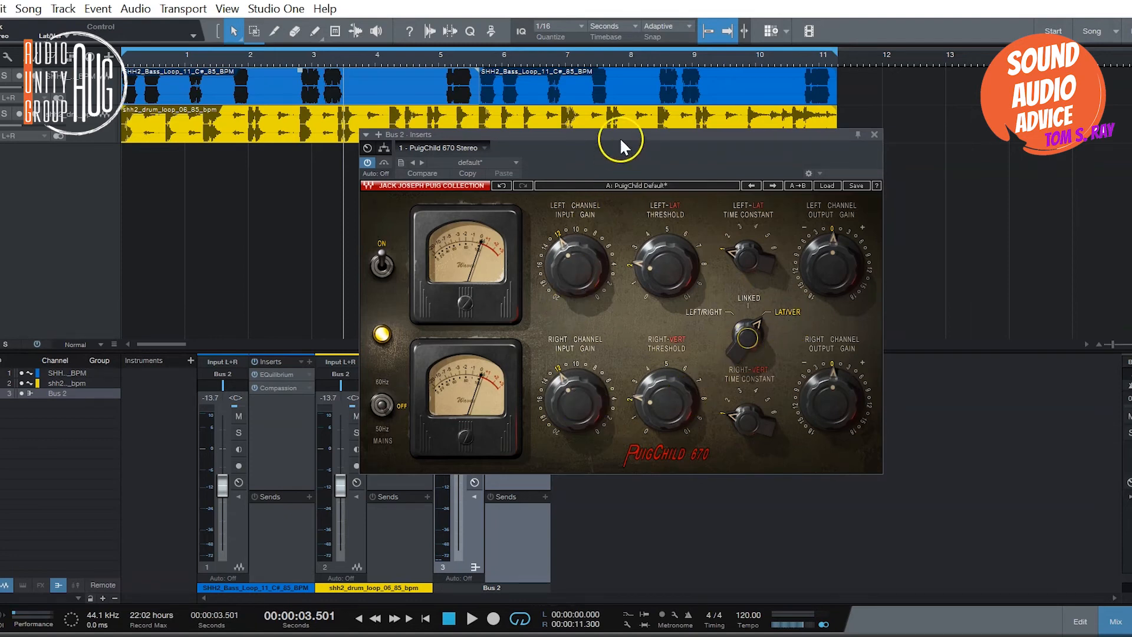
pyautogui.moveTo(621, 140); pyautogui.dragTo(615, 140)
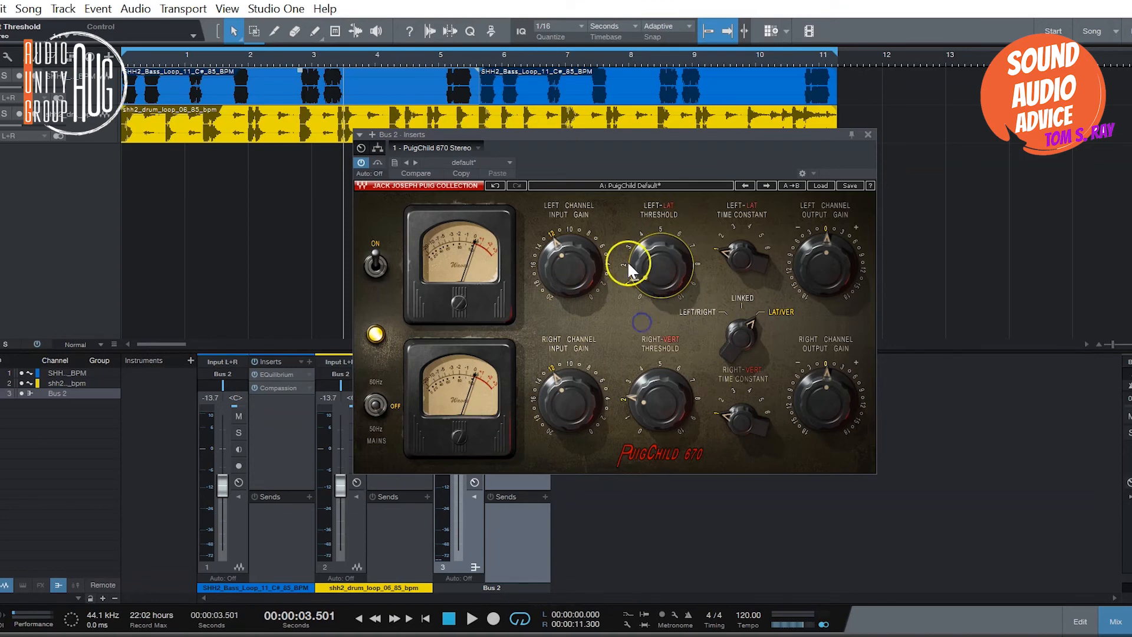
# Lower the lateral and vertical thresholds of the bus compressor to matching settings and start playback
pyautogui.moveTo(629, 266); pyautogui.dragTo(666, 281)
pyautogui.moveTo(661, 389); pyautogui.dragTo(656, 433)
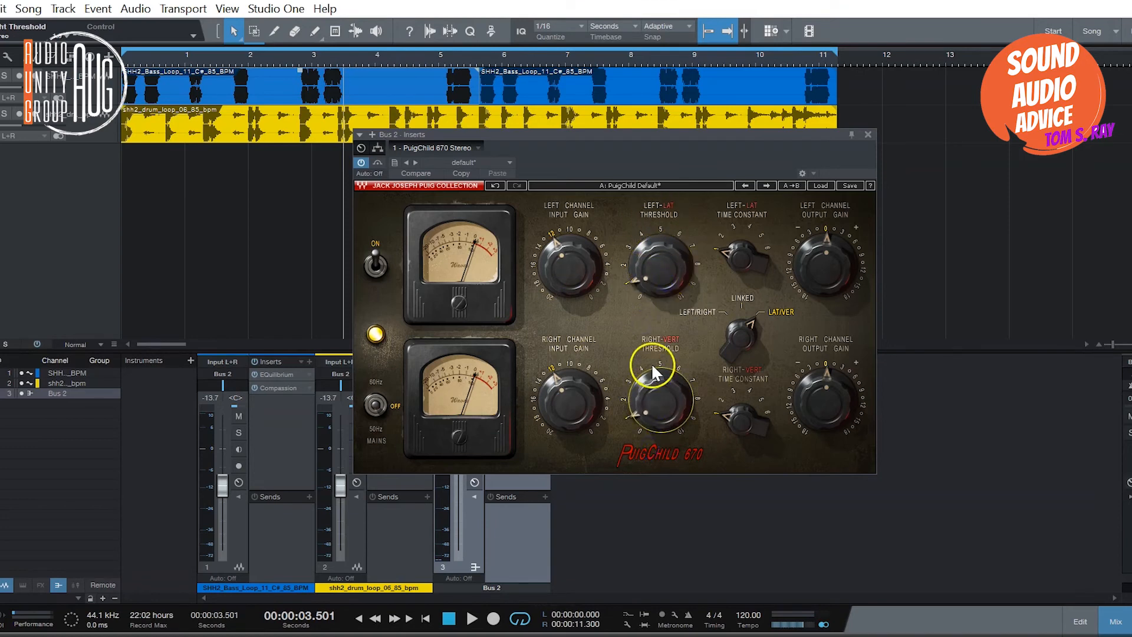
pyautogui.press('space')
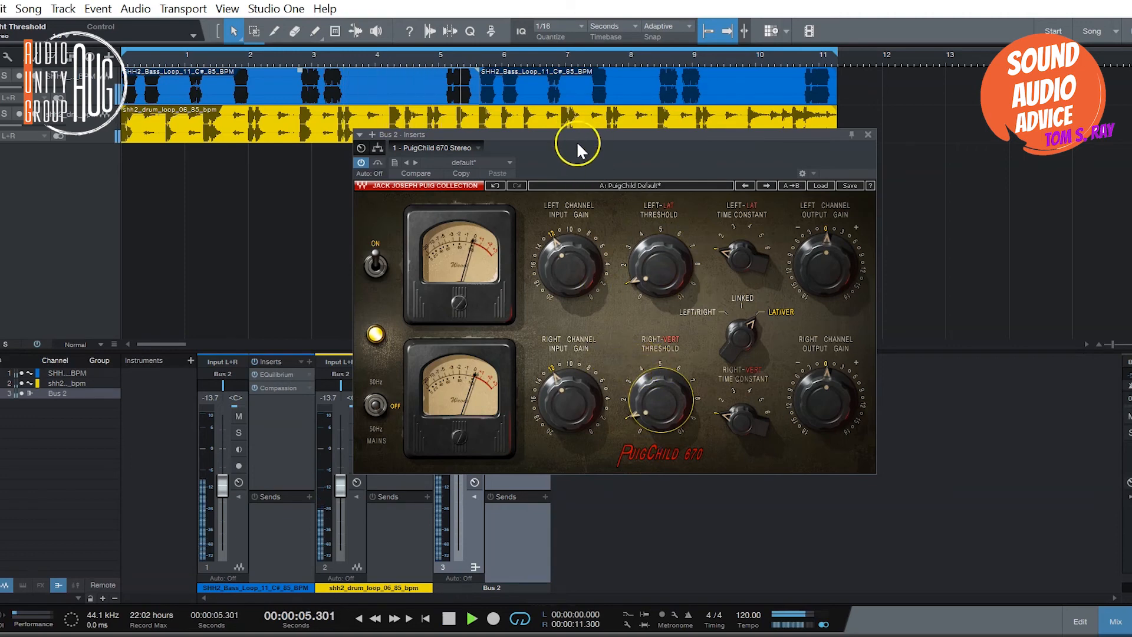
# Set the bus compressor's left channel input gain to 9 and fine-tune the lateral threshold during playback
pyautogui.moveTo(577, 138); pyautogui.dragTo(503, 116)
pyautogui.moveTo(493, 247); pyautogui.dragTo(494, 197)
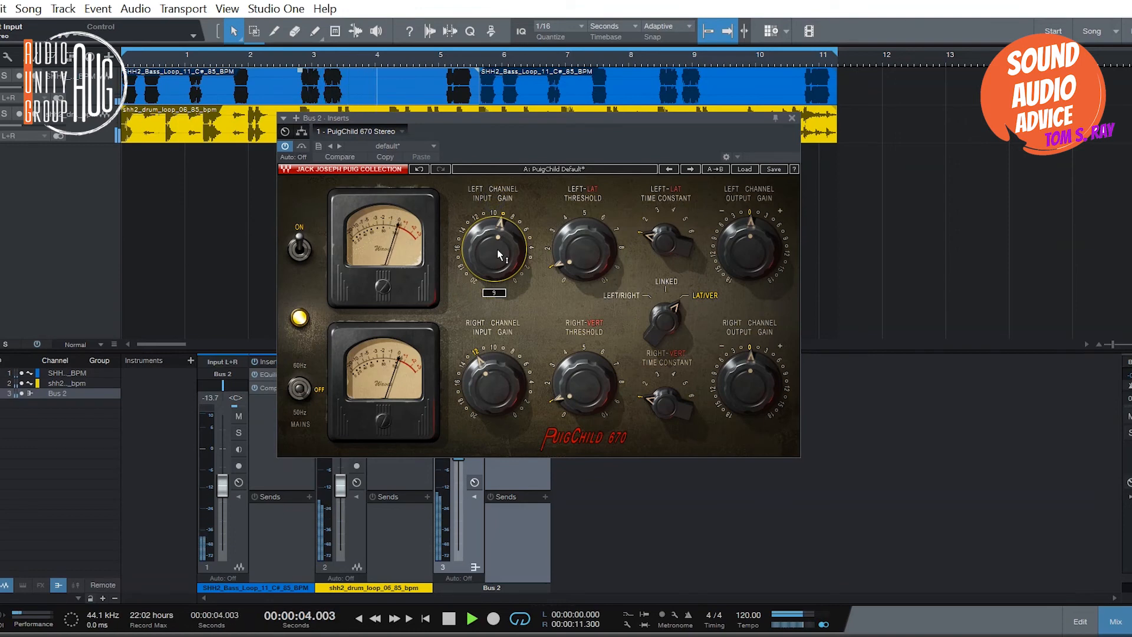
pyautogui.moveTo(581, 253); pyautogui.dragTo(581, 252)
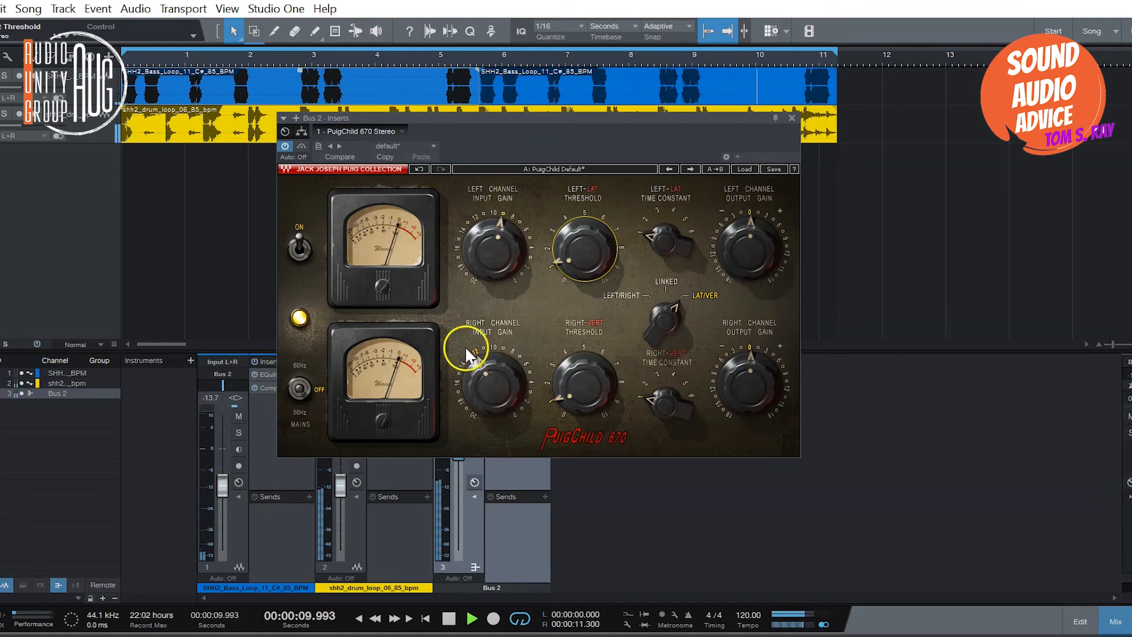
# Set the bus compressor's right channel input gain to 8, raise the vertical threshold slightly and close the plug-in
pyautogui.moveTo(498, 385); pyautogui.dragTo(476, 353)
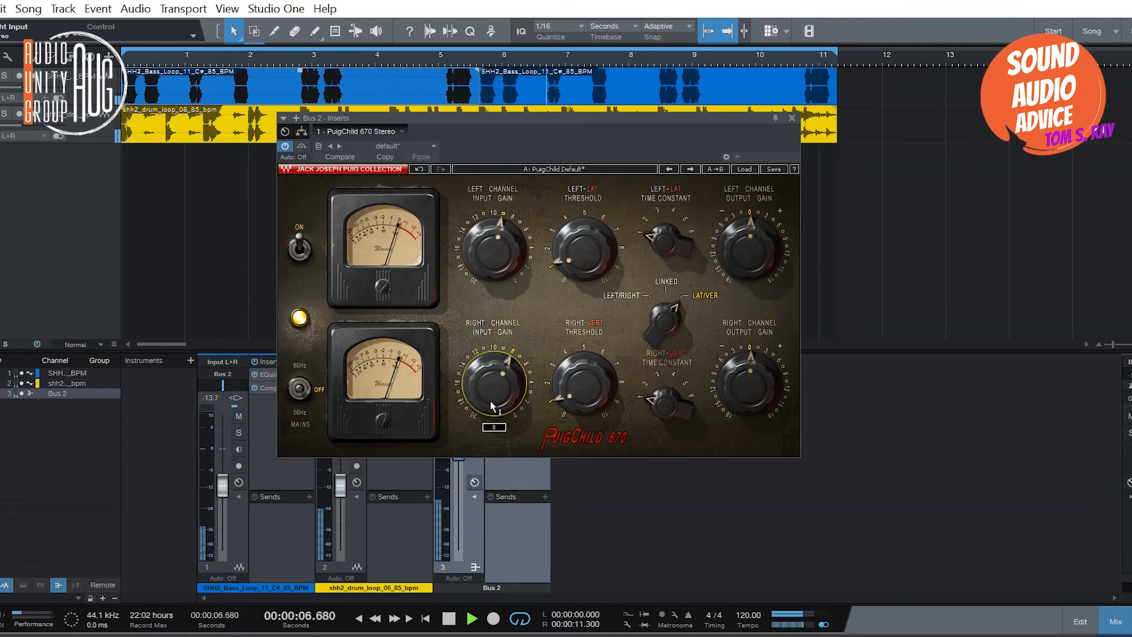
pyautogui.moveTo(575, 389)
pyautogui.mouseDown()
pyautogui.moveTo(597, 253)
pyautogui.moveTo(561, 394)
pyautogui.mouseUp()
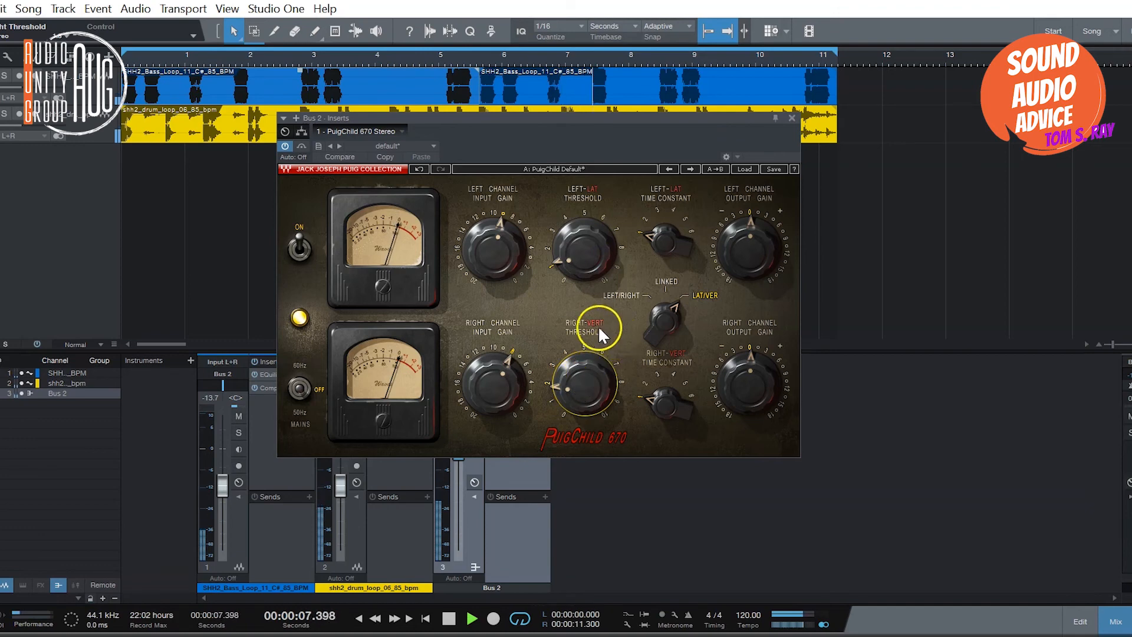
pyautogui.click(792, 117)
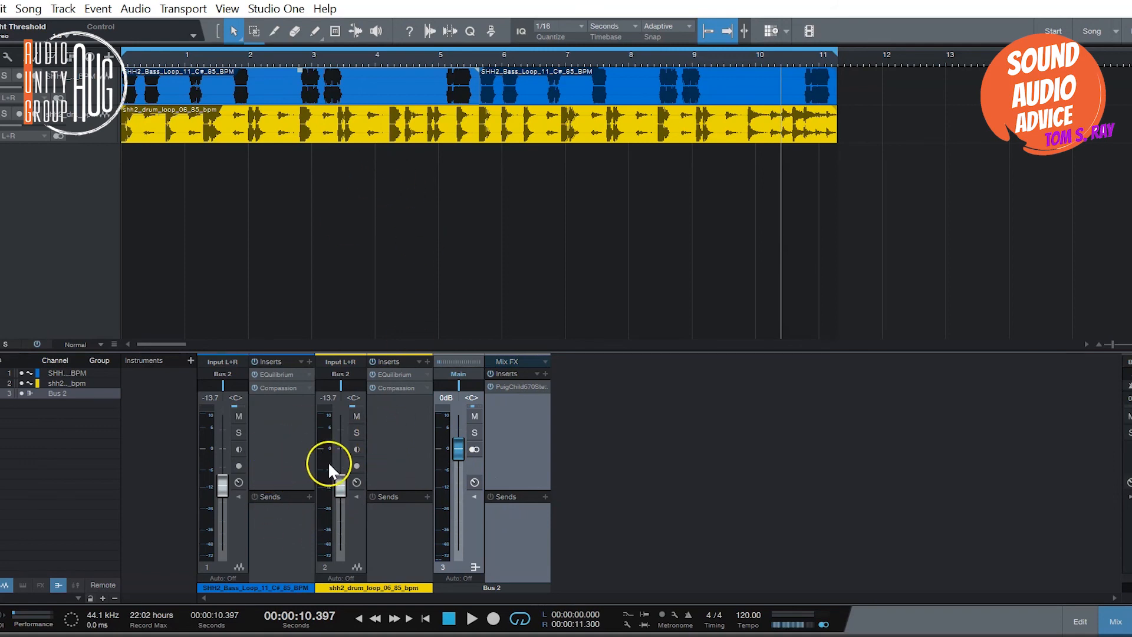
# Lower the bass channel's fader to -15.1 dB and play the mix to check the balance
pyautogui.click(403, 454)
pyautogui.click(281, 449)
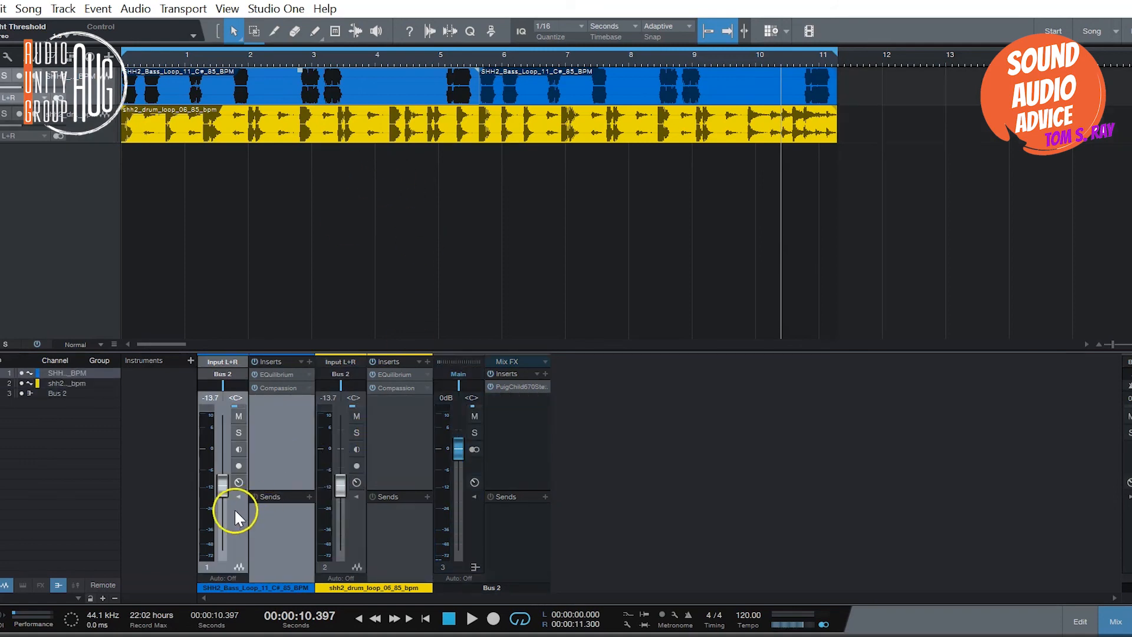
pyautogui.click(223, 486)
pyautogui.click(284, 449)
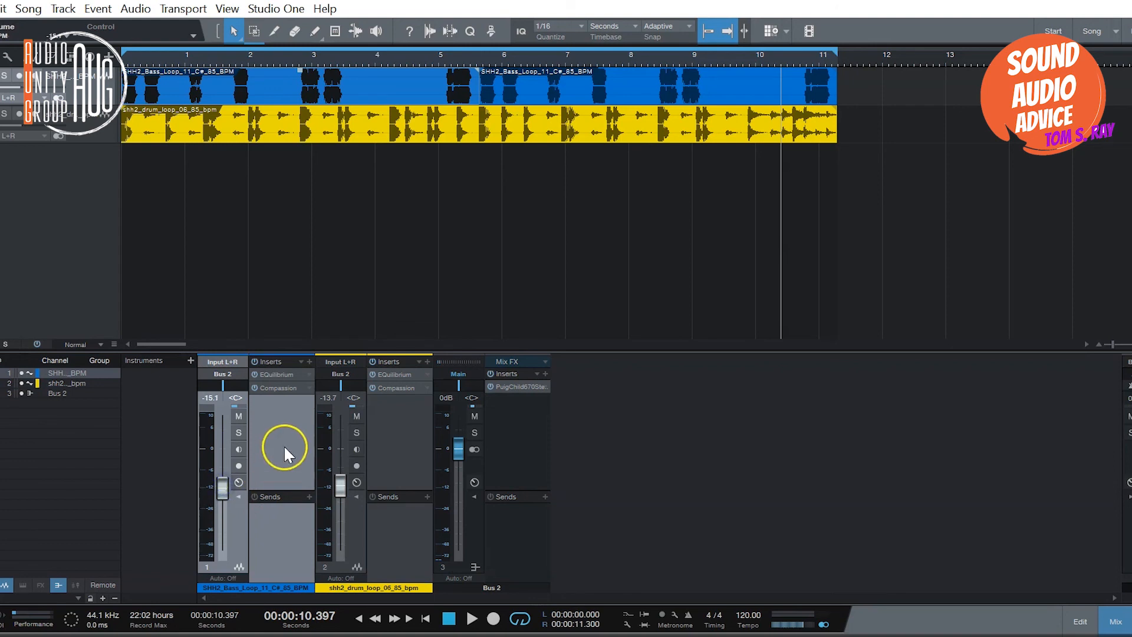
pyautogui.press('space')
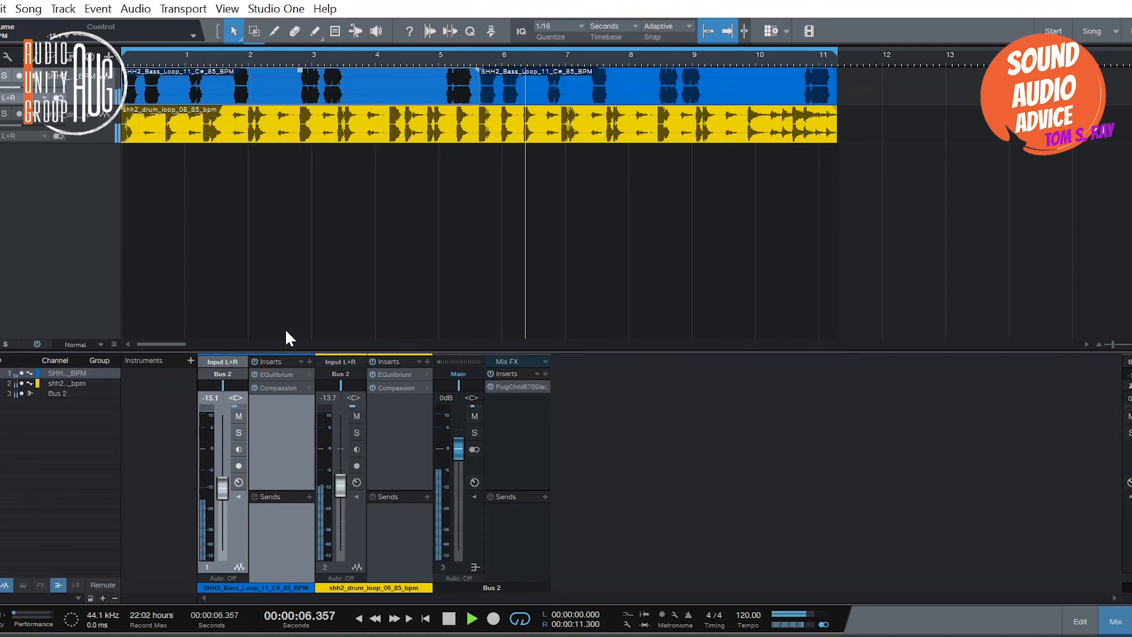
# Stop playback and add a peak band to the drum loop's EQuilibrium at 2080 Hz with 1.96 dB gain and a Q of 1.28
pyautogui.press('space')
pyautogui.click(419, 435)
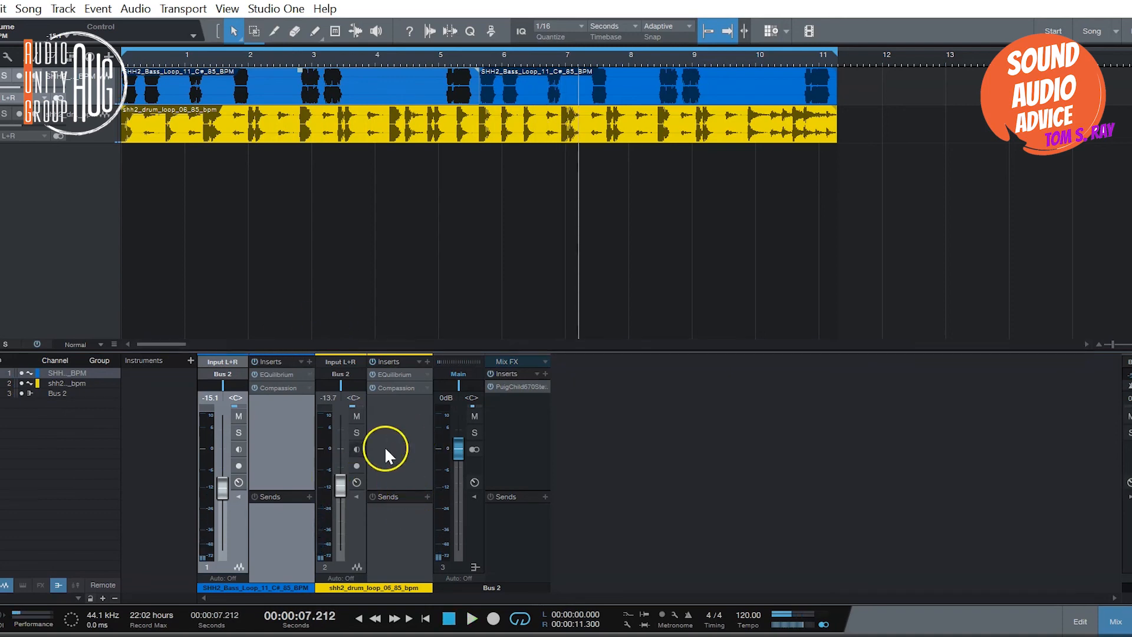
pyautogui.doubleClick(399, 379)
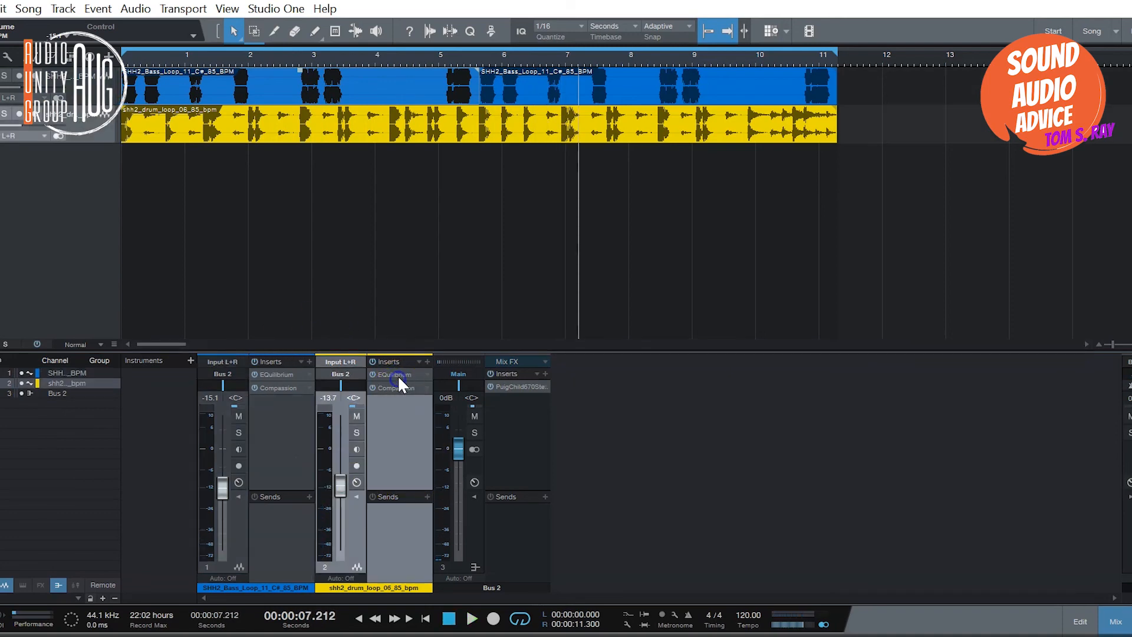
pyautogui.moveTo(505, 159); pyautogui.dragTo(504, 136)
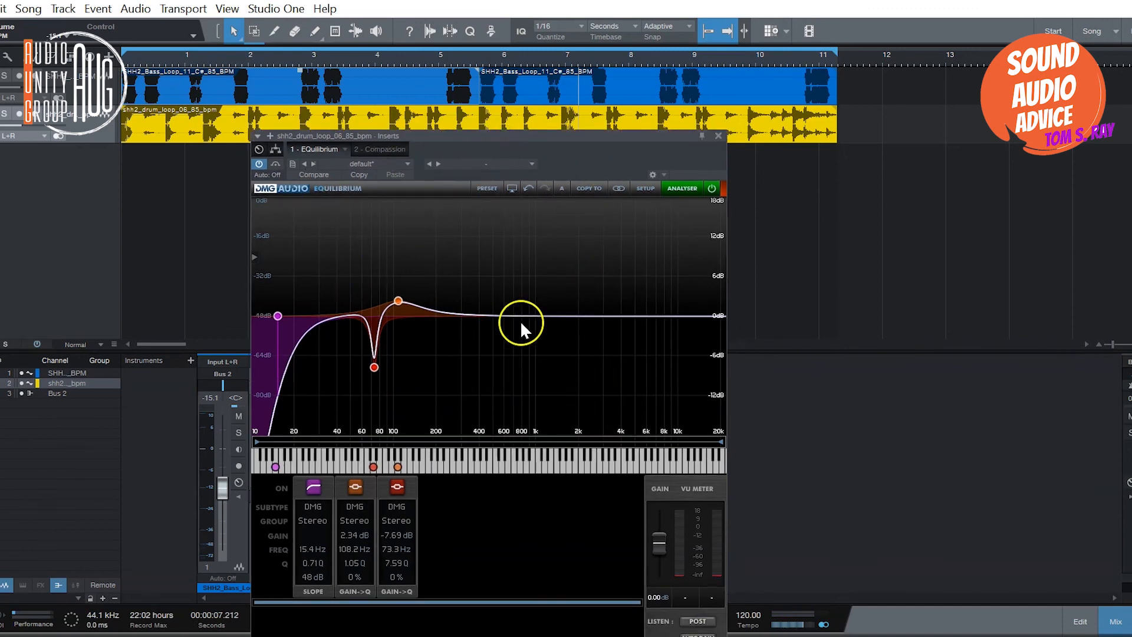
pyautogui.doubleClick(536, 314)
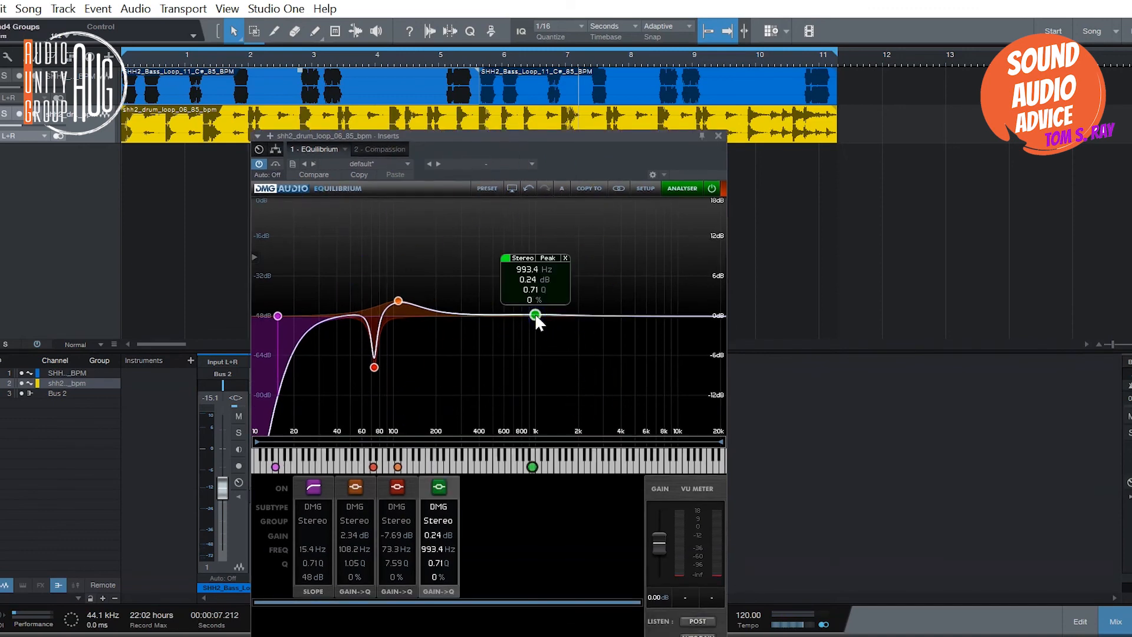
pyautogui.moveTo(535, 313); pyautogui.dragTo(582, 305)
pyautogui.scroll(3, 536, 289)
# Play the mix, lower the Q of the drum loop's 2080 Hz band to 1.05 and close the EQ
pyautogui.press('space')
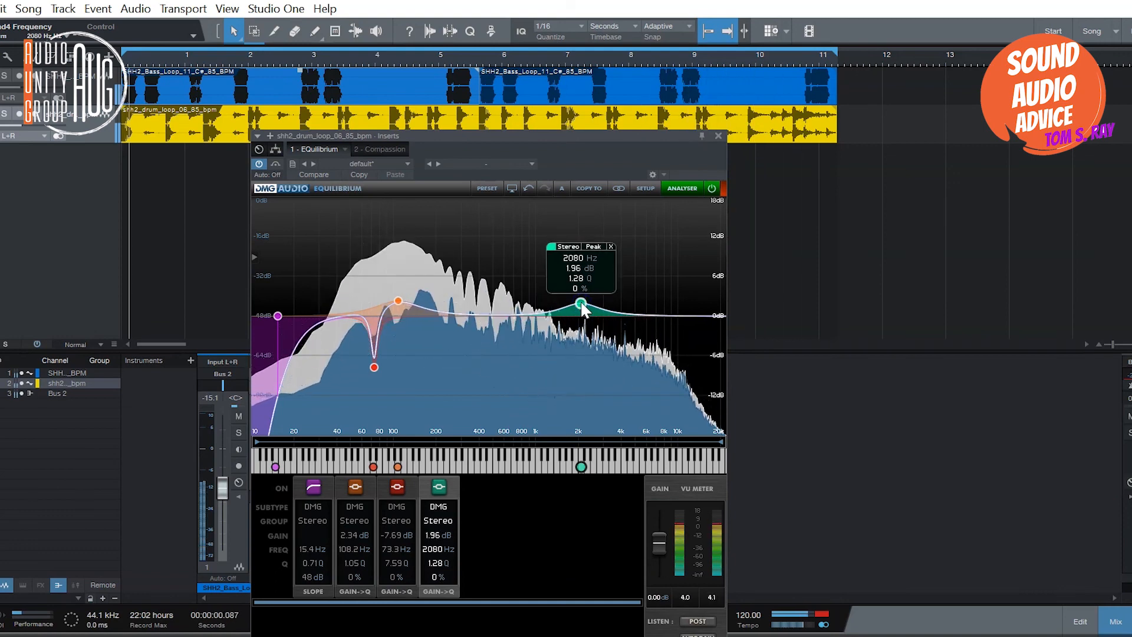
pyautogui.scroll(-2, 581, 302)
pyautogui.click(718, 136)
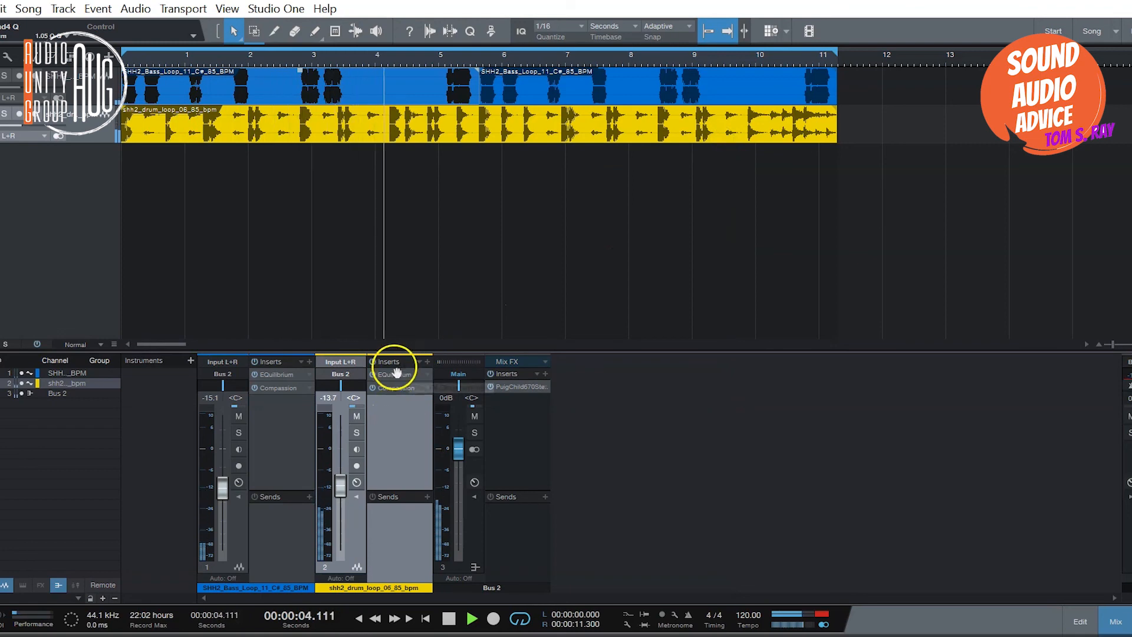
# Play the mix again to check how the drum and bass loops sit together, pausing between passages
pyautogui.press('space')
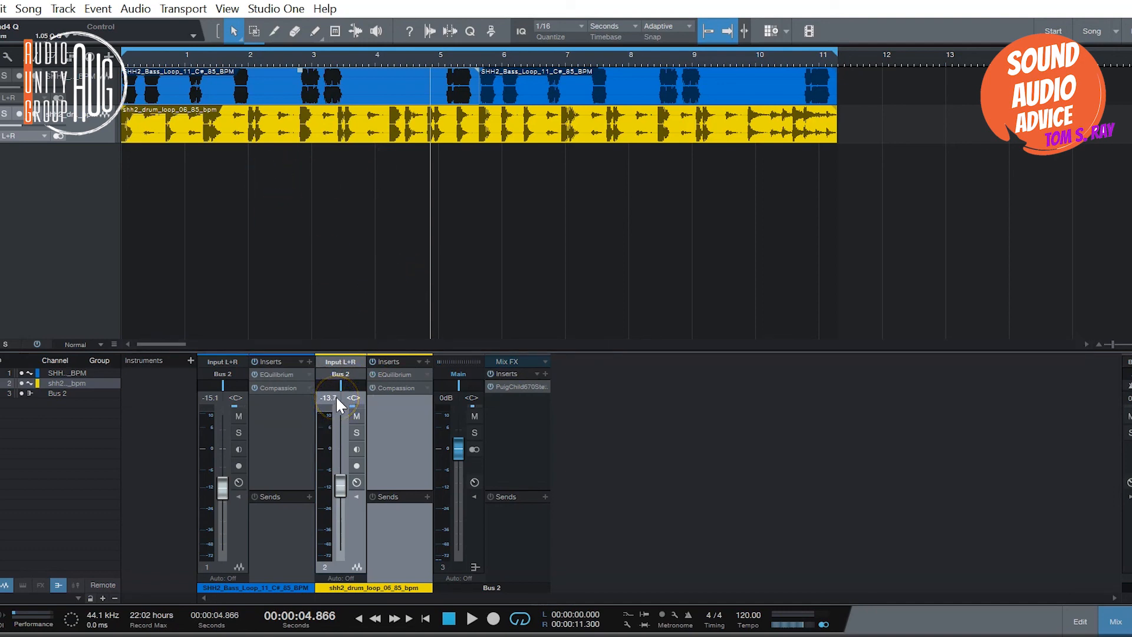
pyautogui.press('space')
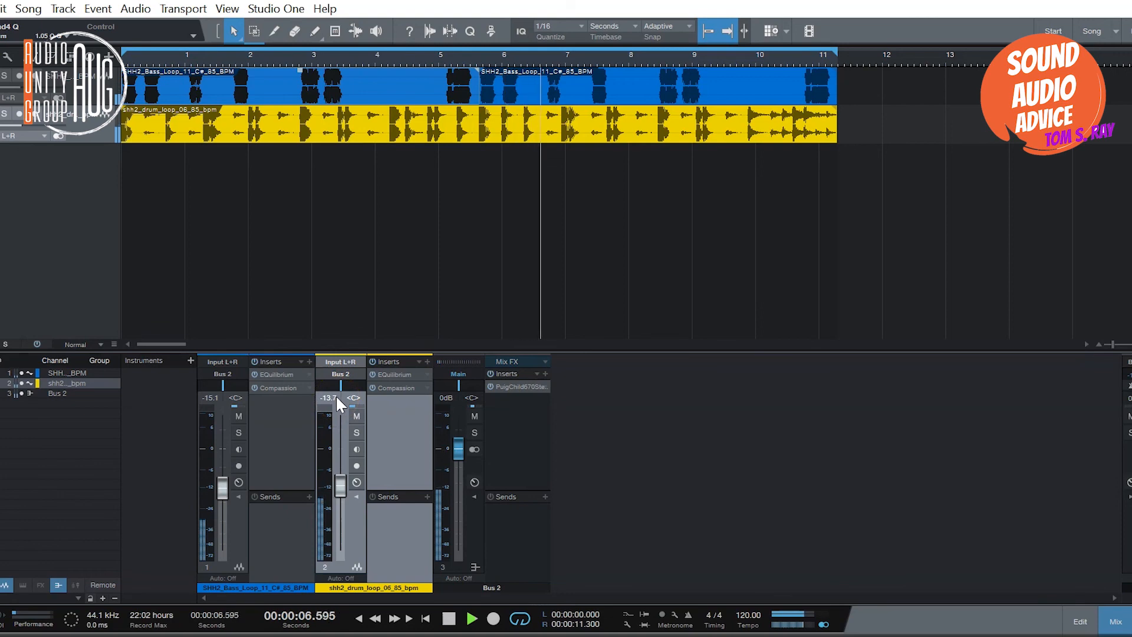
pyautogui.press('space')
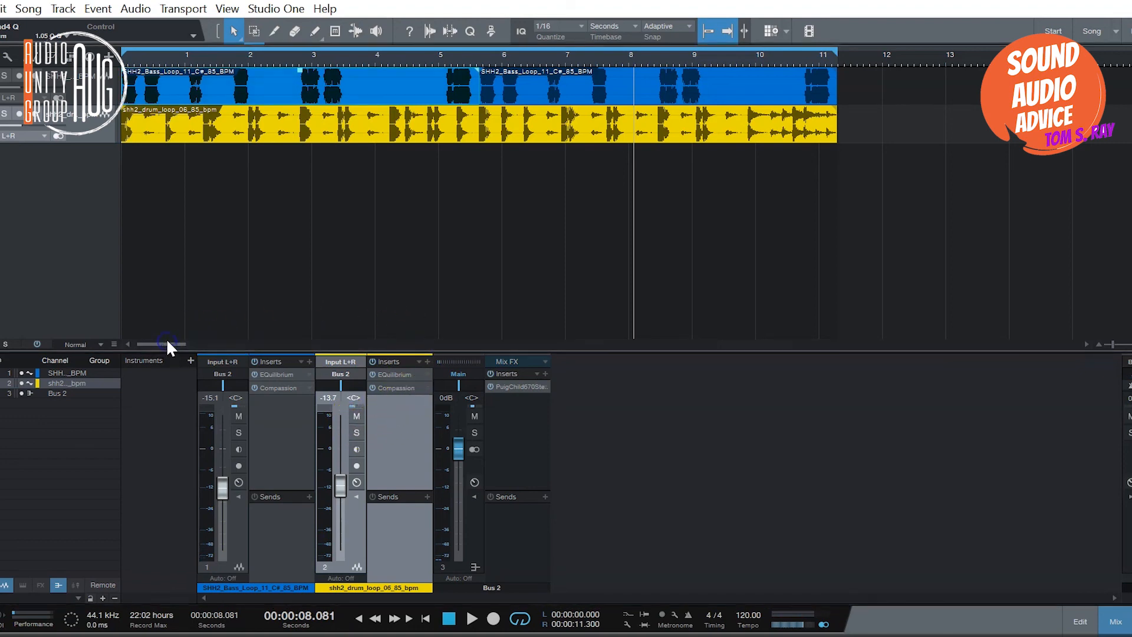
pyautogui.click(311, 303)
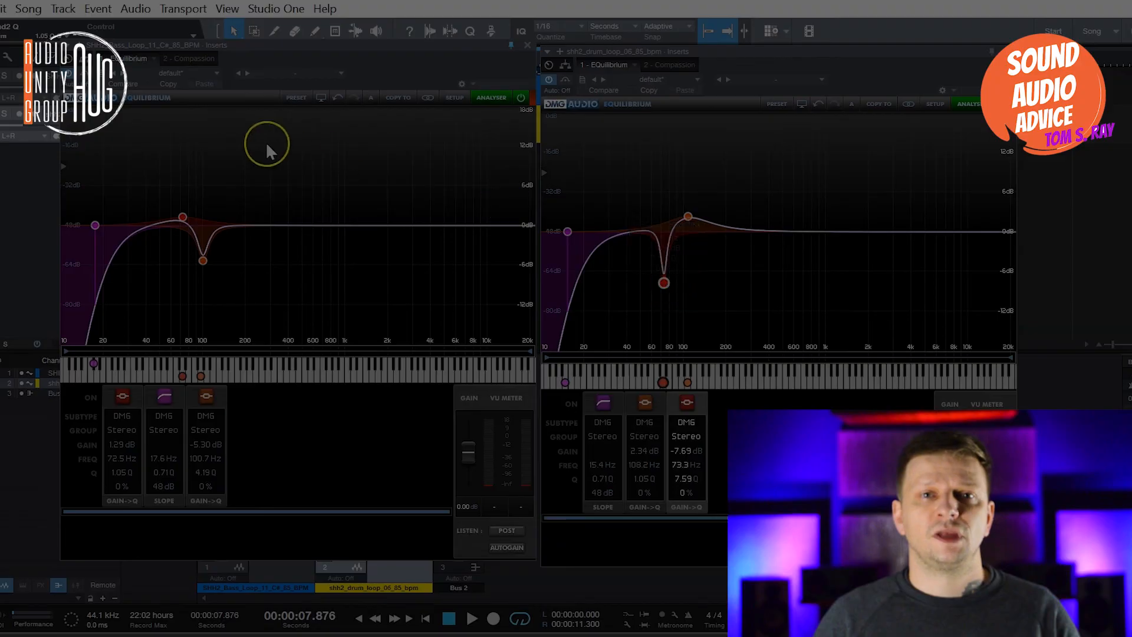
pyautogui.moveTo(183, 217); pyautogui.dragTo(184, 215)
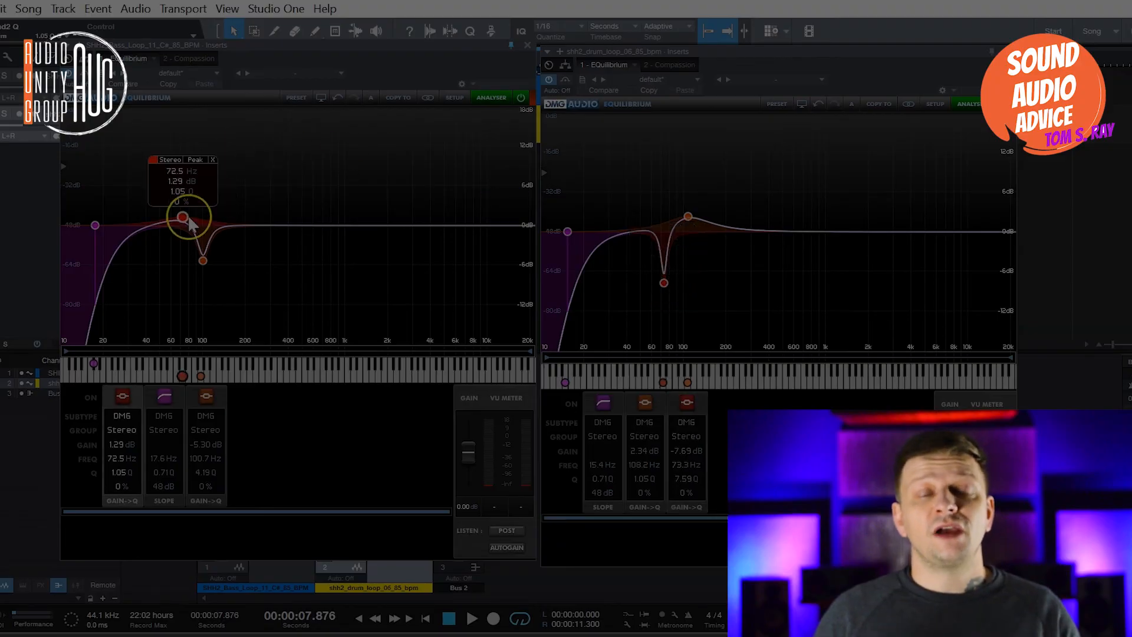